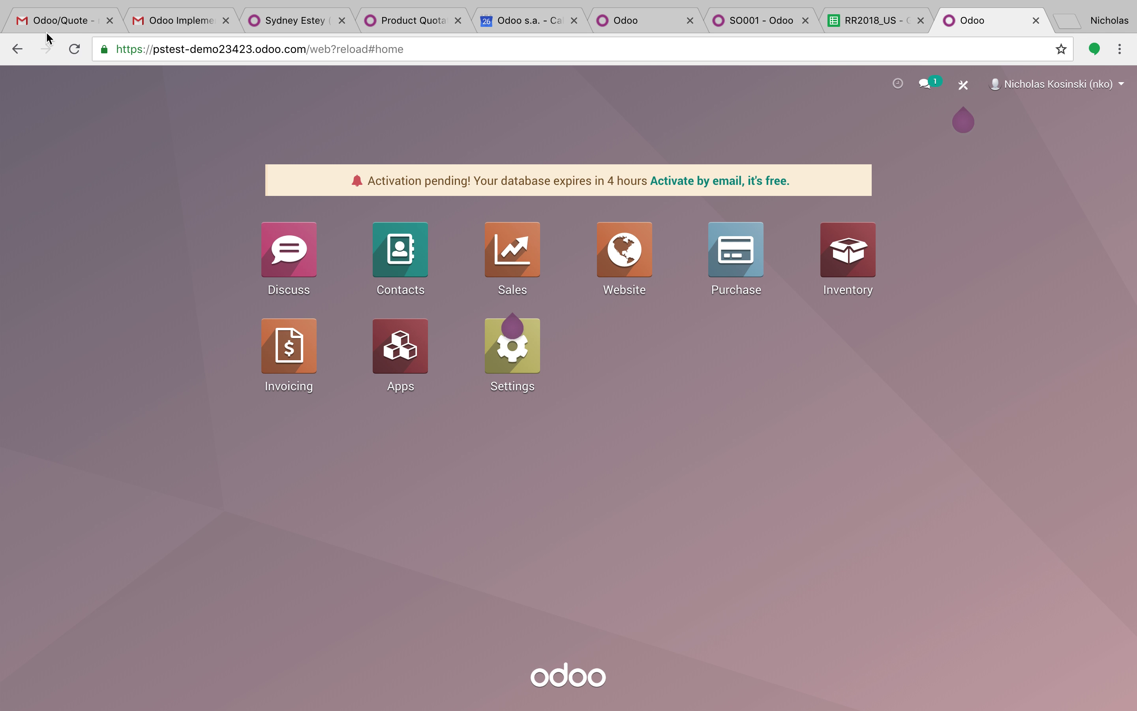
# - Start a new Studio app and name it RMA
pyautogui.click(963, 85)
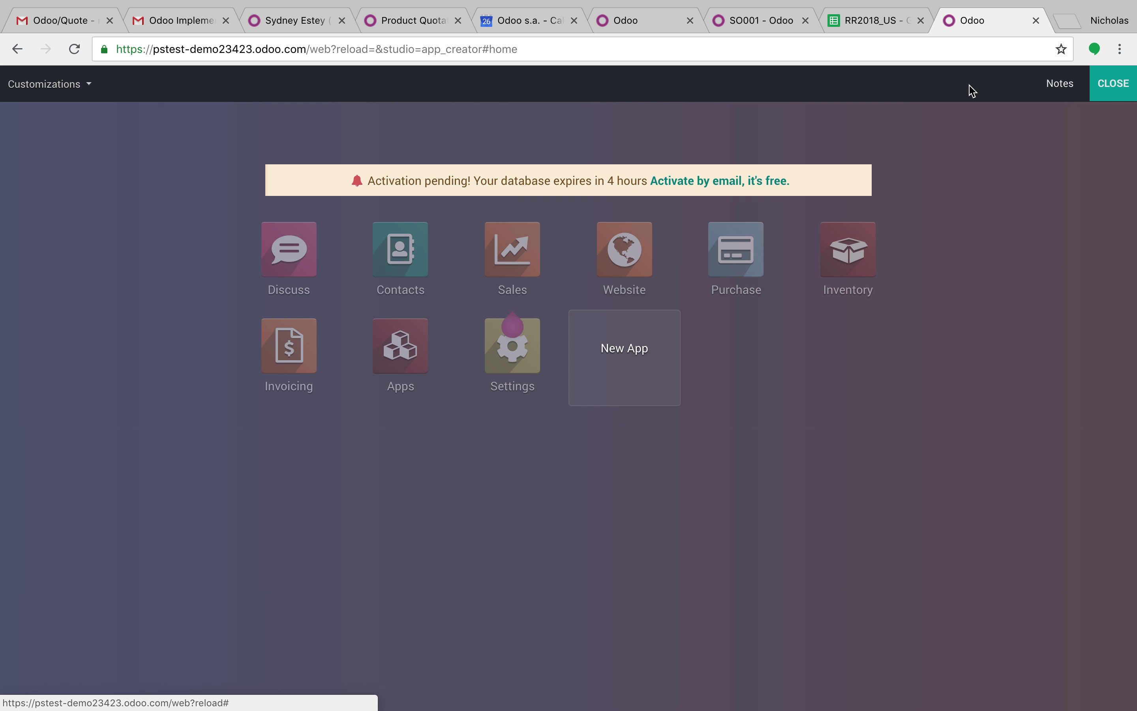
pyautogui.click(632, 347)
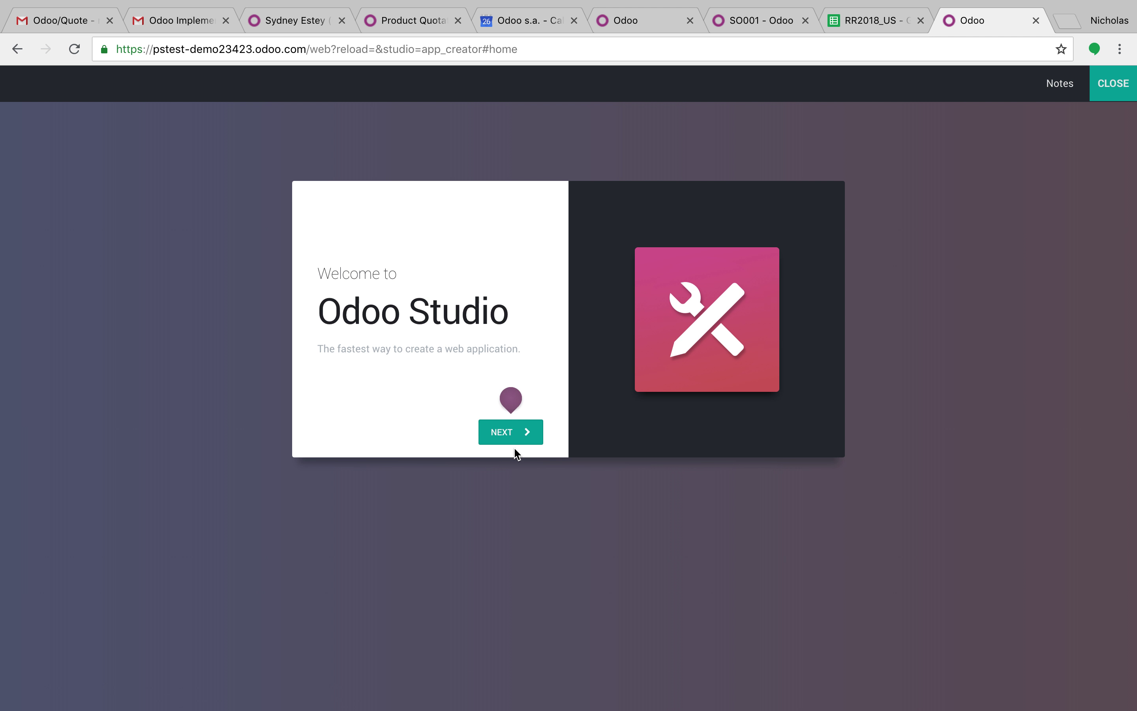
pyautogui.click(519, 432)
pyautogui.write('TMA')
pyautogui.press('BackSpace')
pyautogui.press('BackSpace')
pyautogui.press('BackSpace')
pyautogui.write('RMA')
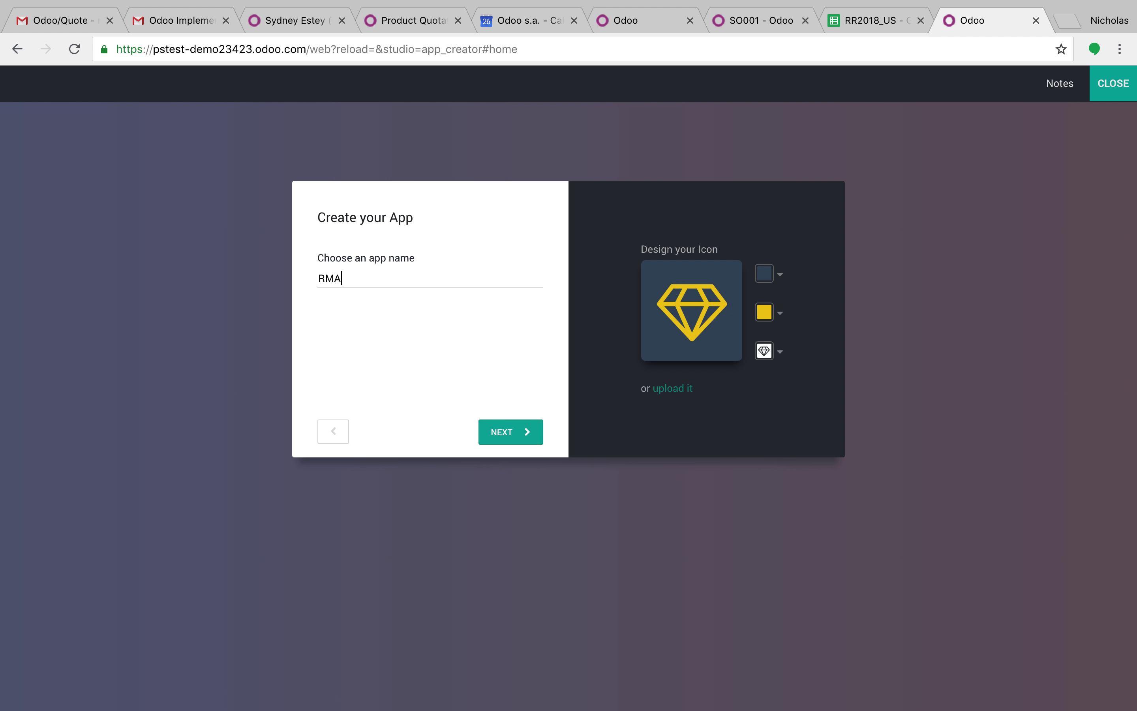
# - Give the app an umbrella icon on a red background
pyautogui.click(774, 351)
pyautogui.click(846, 440)
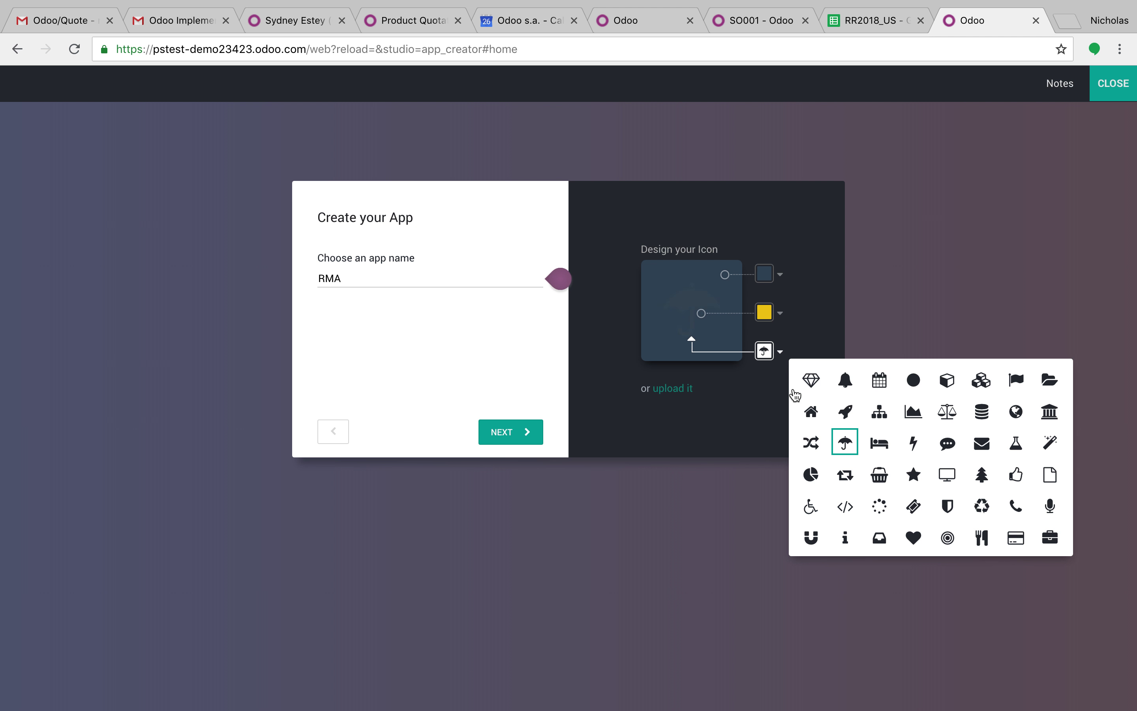
pyautogui.click(764, 273)
pyautogui.click(810, 356)
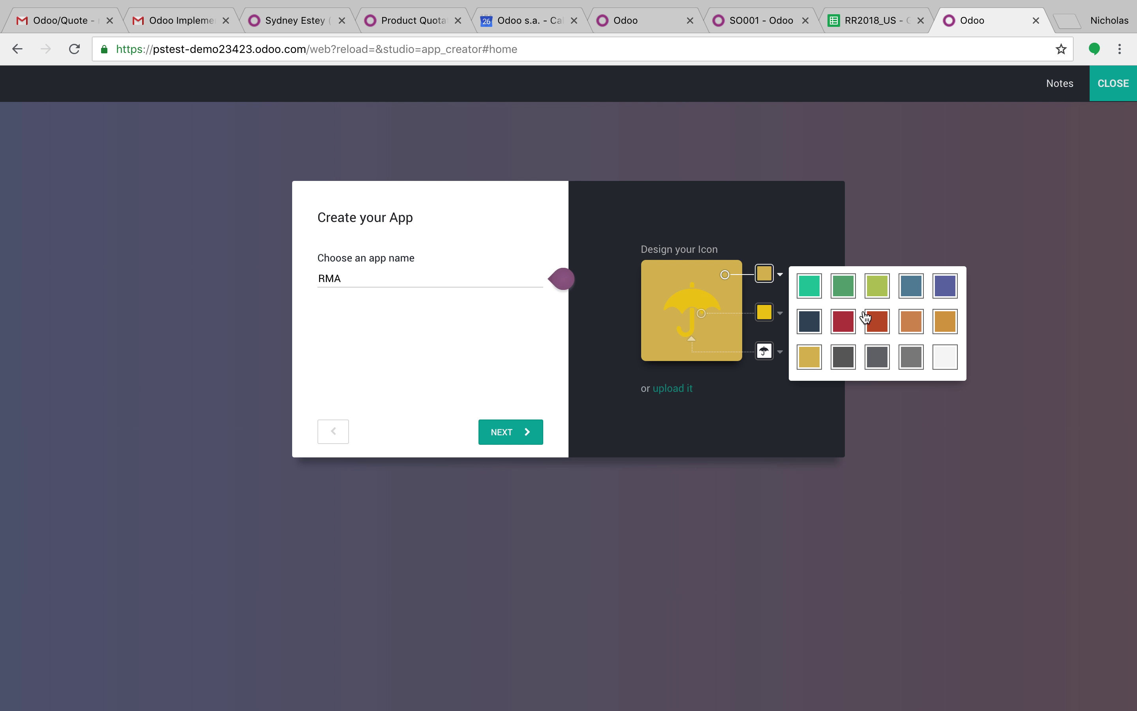
pyautogui.click(866, 318)
# - Name the first object RMA, then switch to the SO001 sales order tab
pyautogui.click(511, 432)
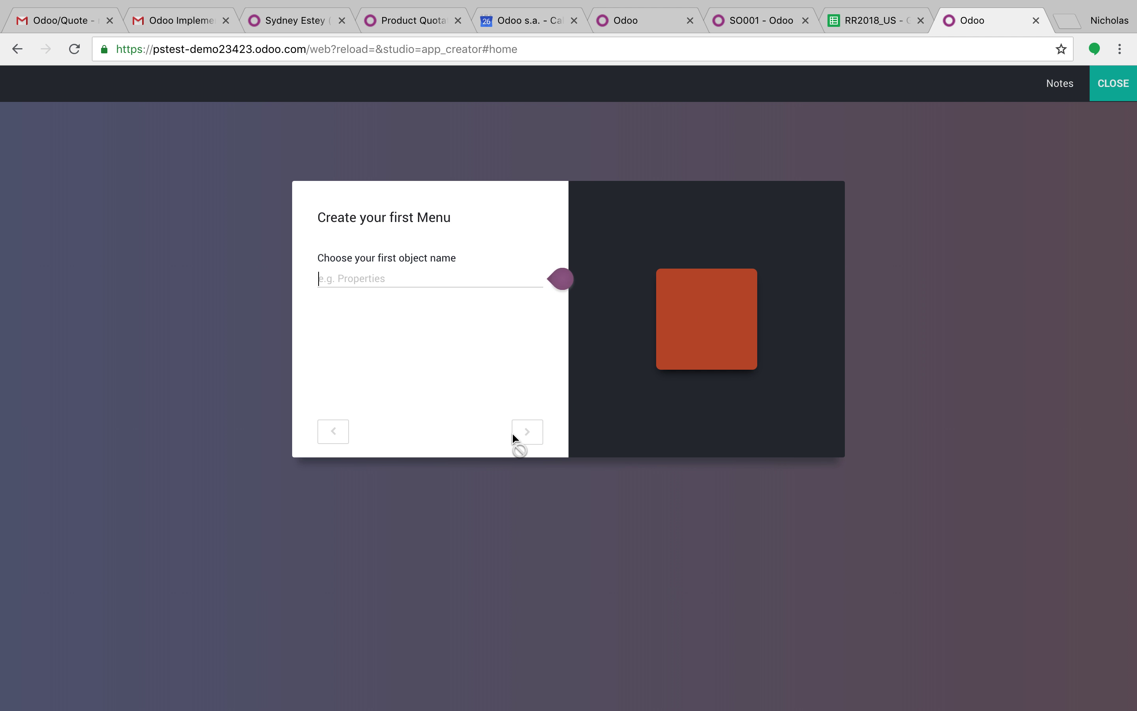
pyautogui.write('RMA')
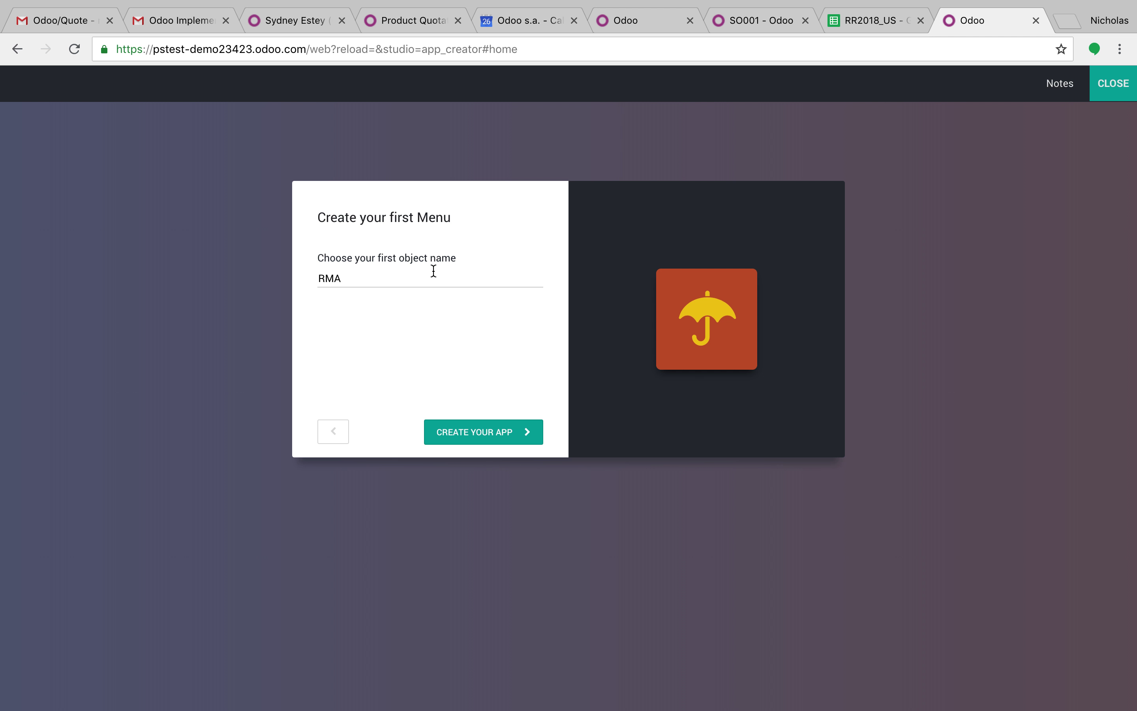
pyautogui.click(747, 25)
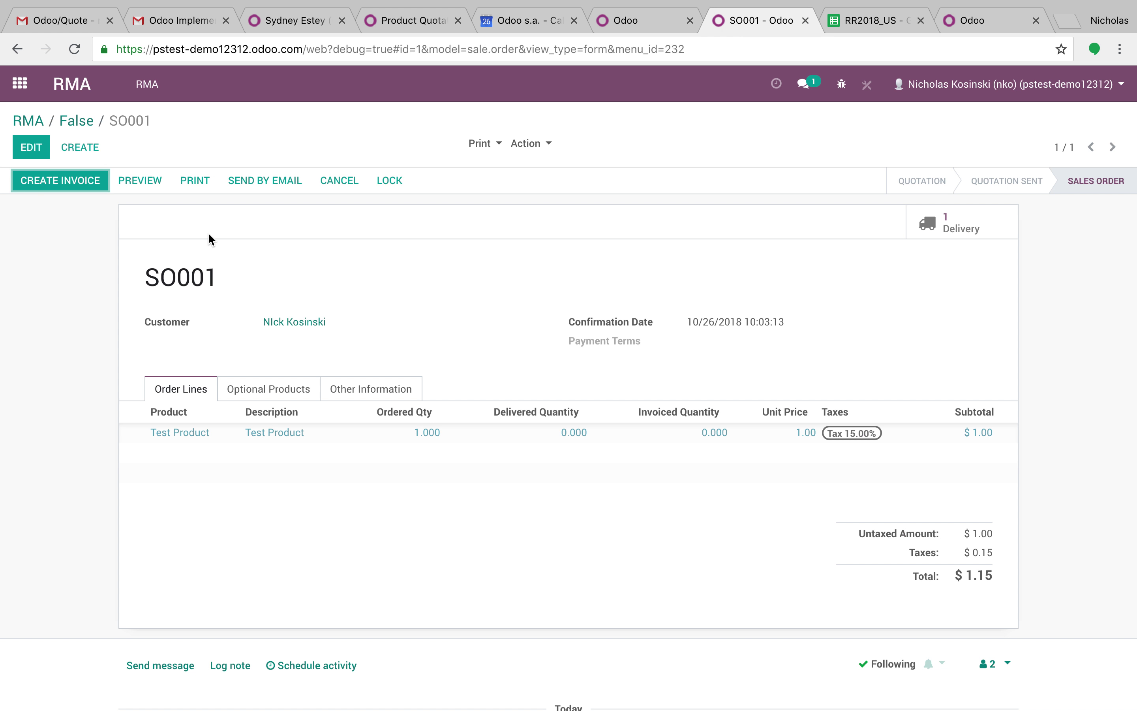
pyautogui.click(19, 83)
pyautogui.click(156, 84)
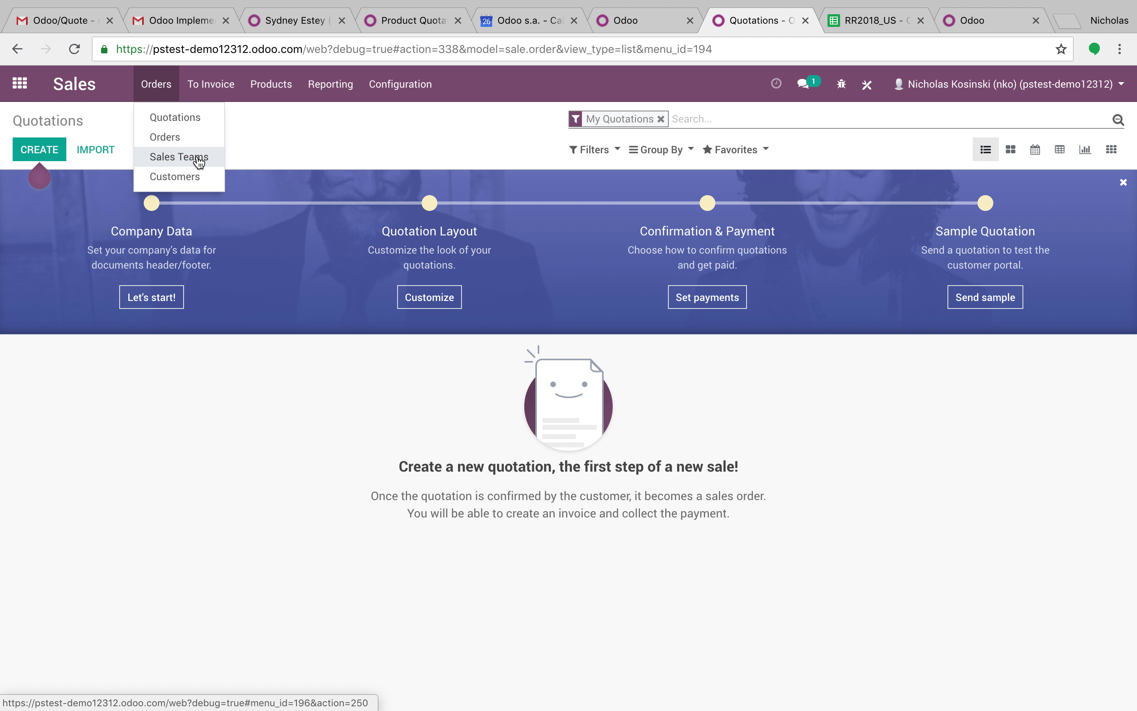
# - Browse the Sales customers and products lists, then return to the Studio setup tab
pyautogui.click(197, 178)
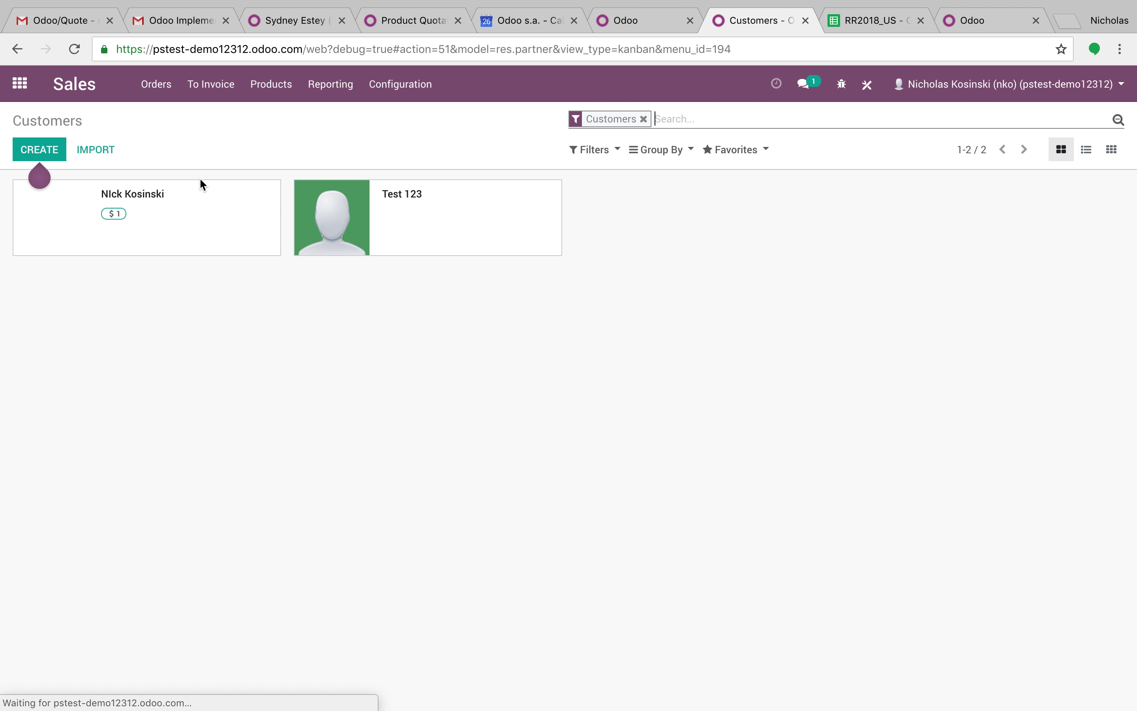
pyautogui.click(277, 84)
pyautogui.click(284, 116)
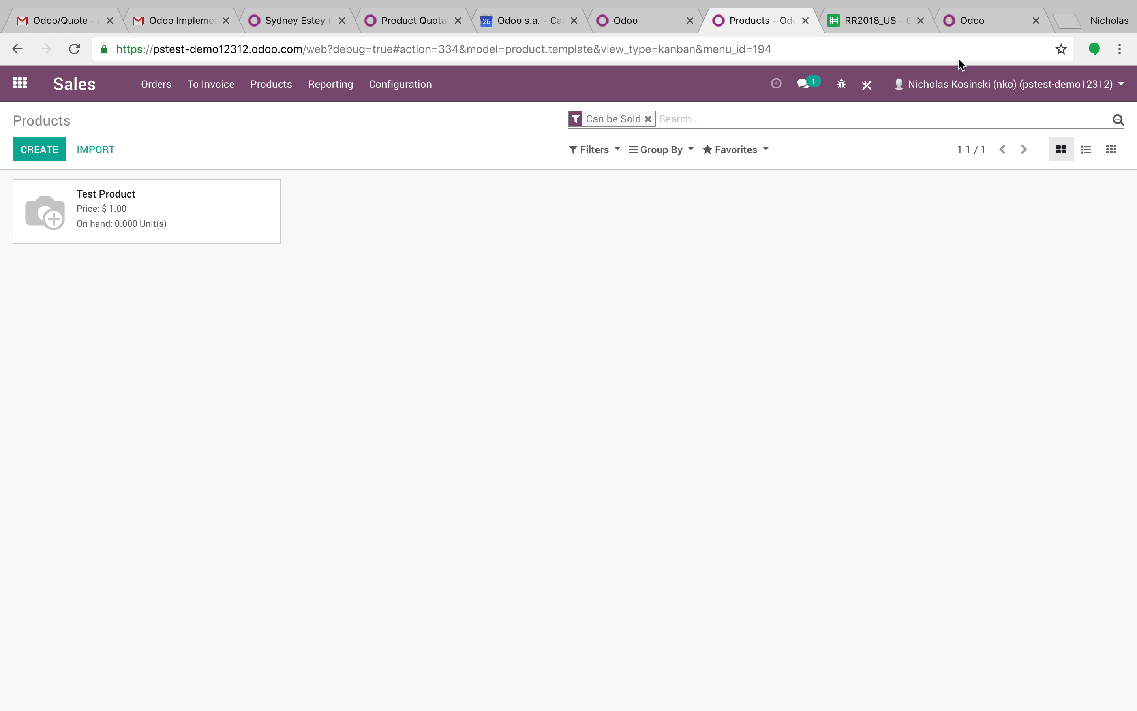
pyautogui.click(968, 20)
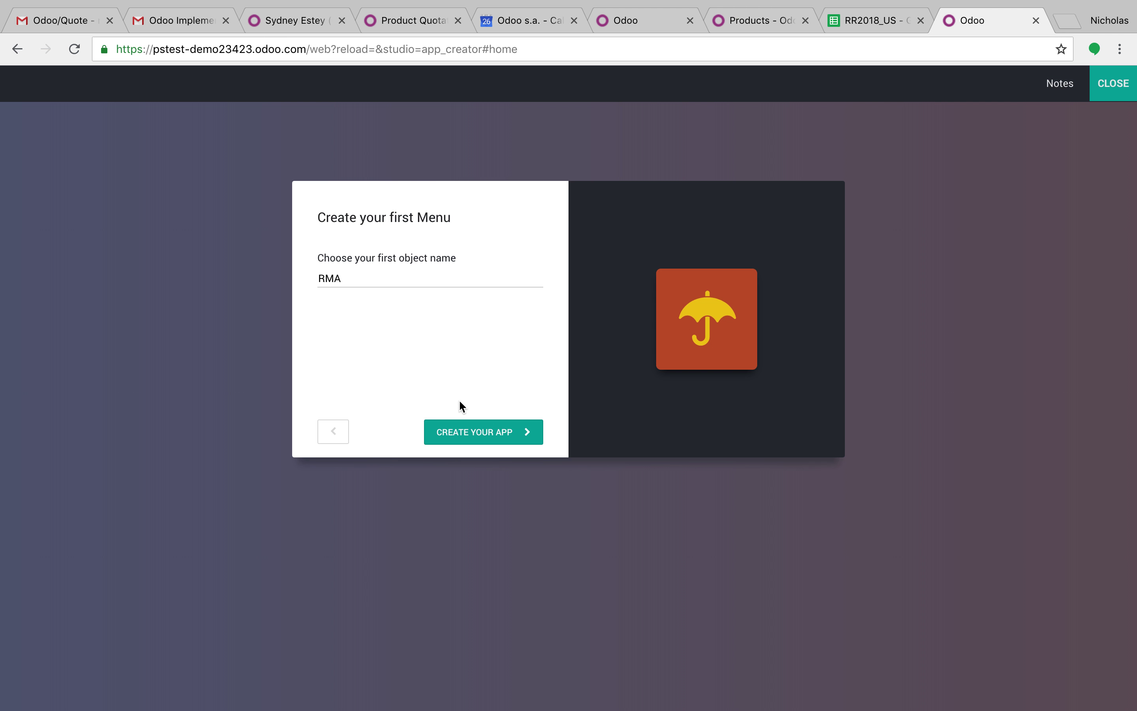
# - Create the RMA app and add a pipeline status bar with first stage New
pyautogui.click(472, 432)
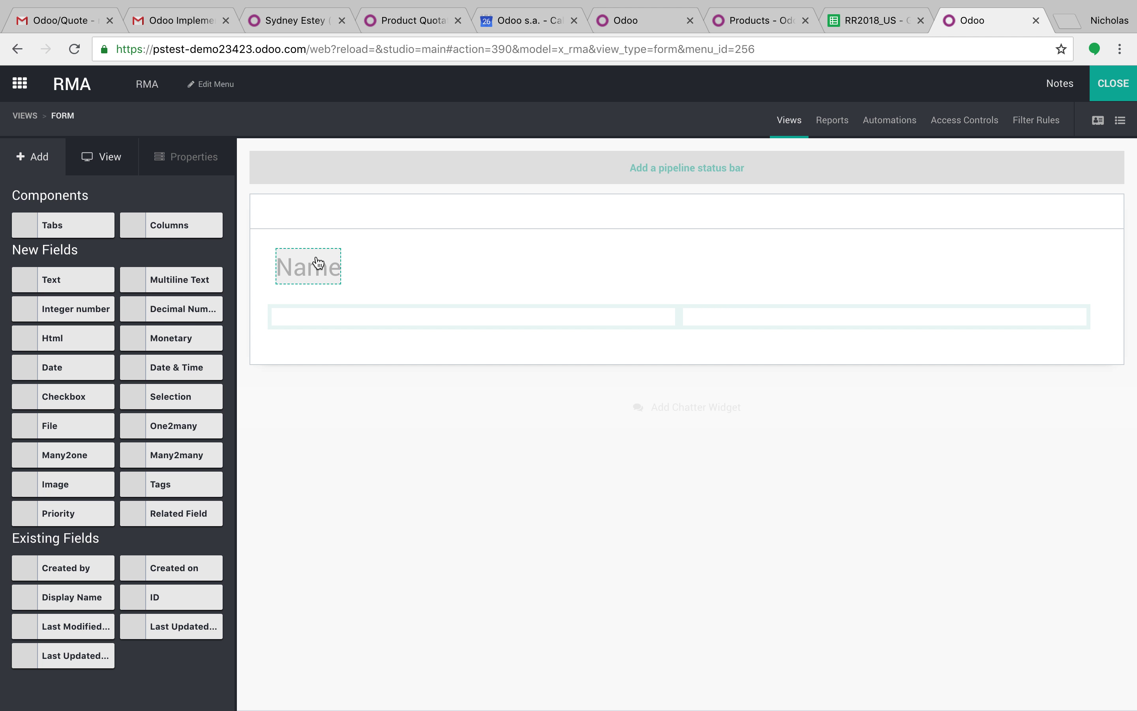
pyautogui.click(741, 170)
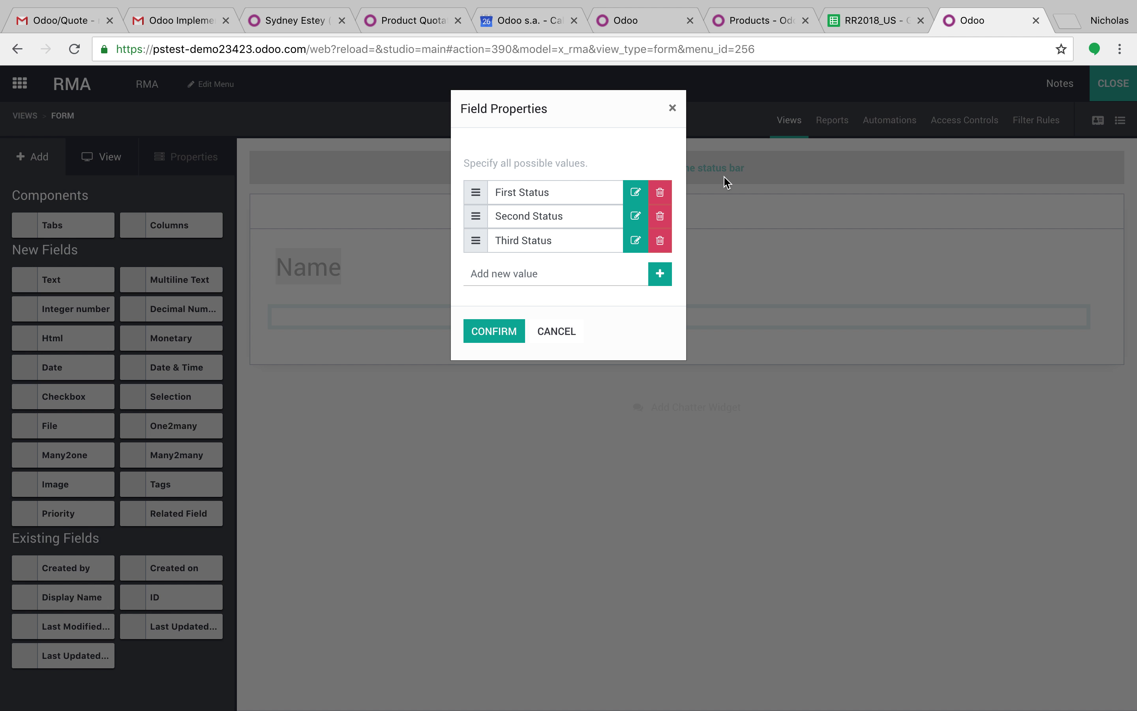
pyautogui.click(636, 192)
pyautogui.tripleClick(490, 173)
pyautogui.write('New')
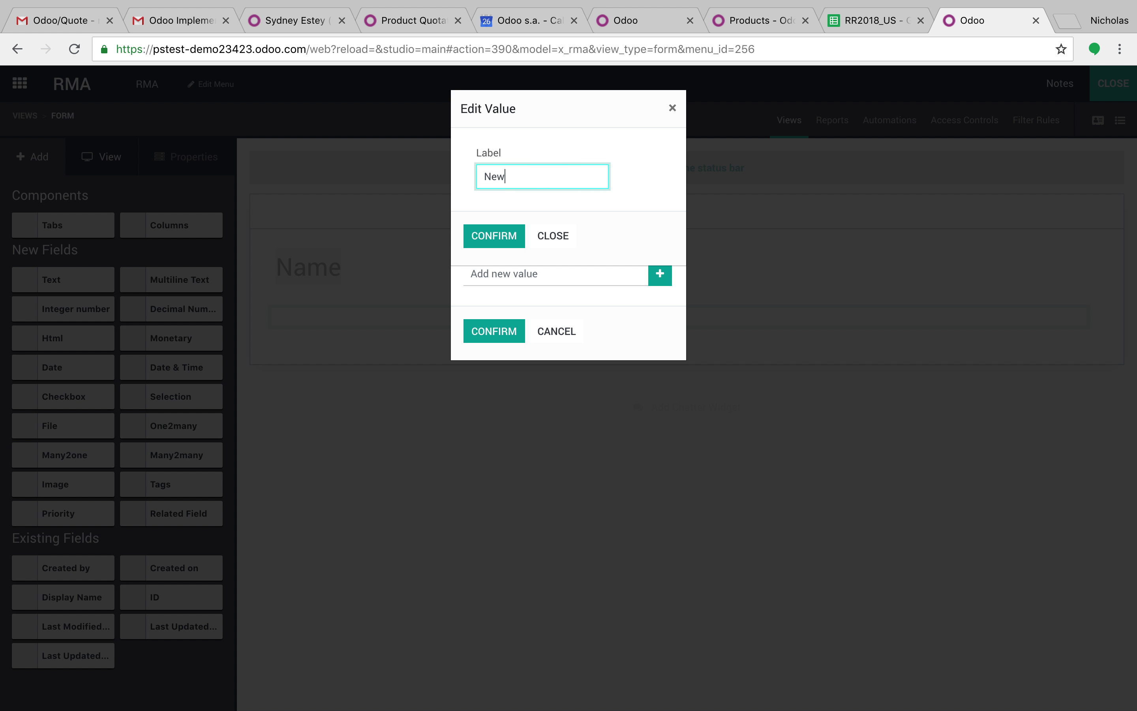
pyautogui.click(489, 229)
# - Rename the other stages In Progress and Closed, and apply the status bar
pyautogui.click(635, 216)
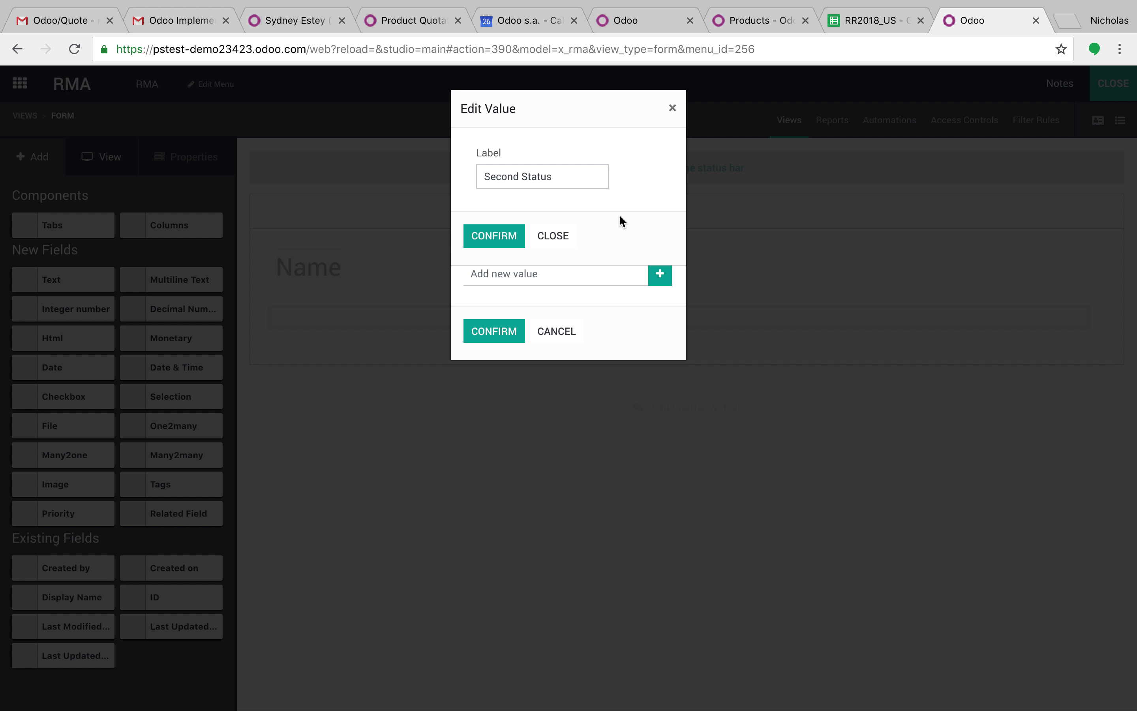
pyautogui.tripleClick(584, 179)
pyautogui.write('n Progress')
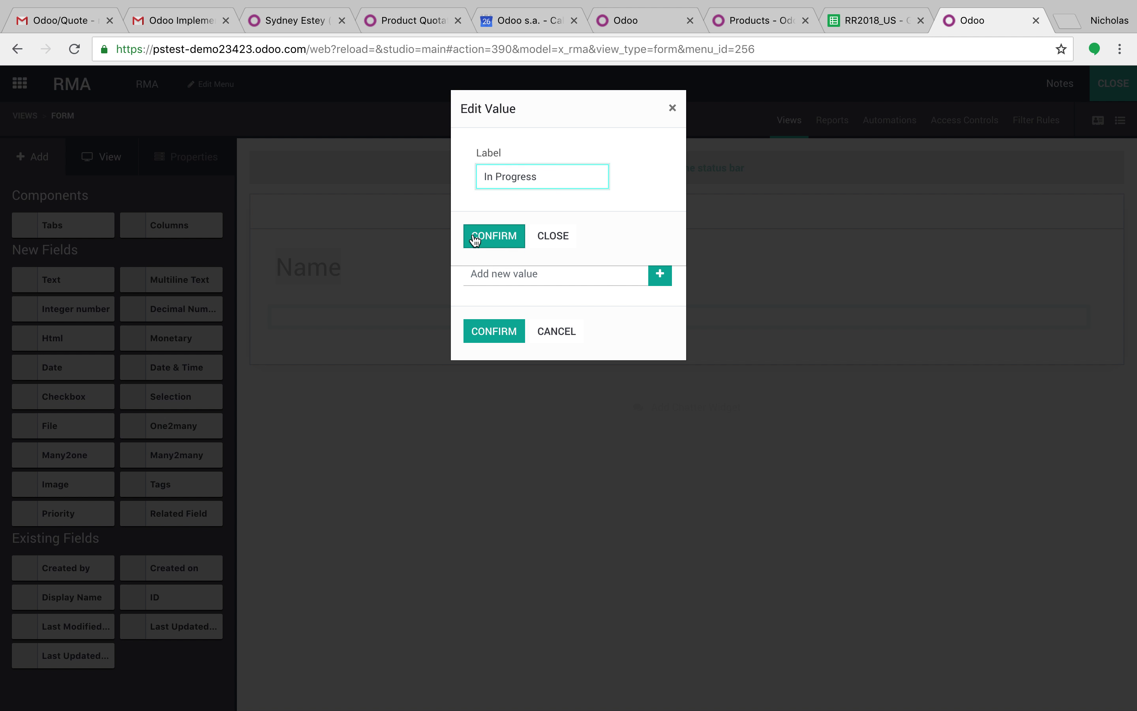
pyautogui.click(475, 236)
pyautogui.click(635, 244)
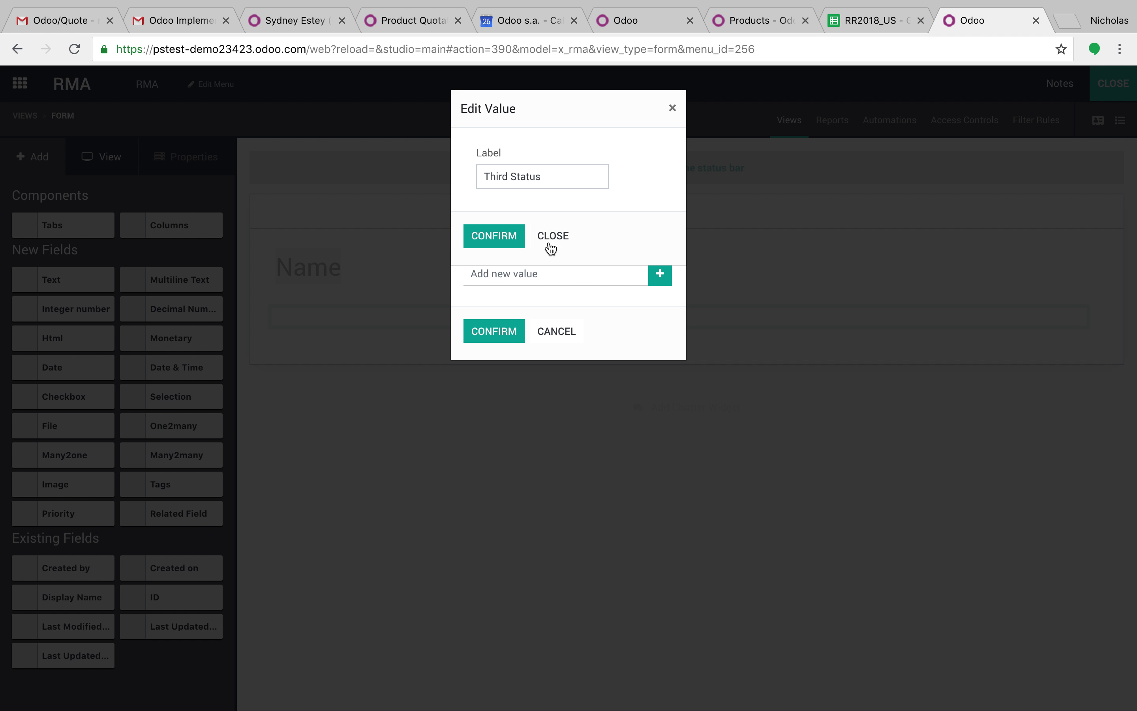
pyautogui.tripleClick(569, 183)
pyautogui.write('Closed')
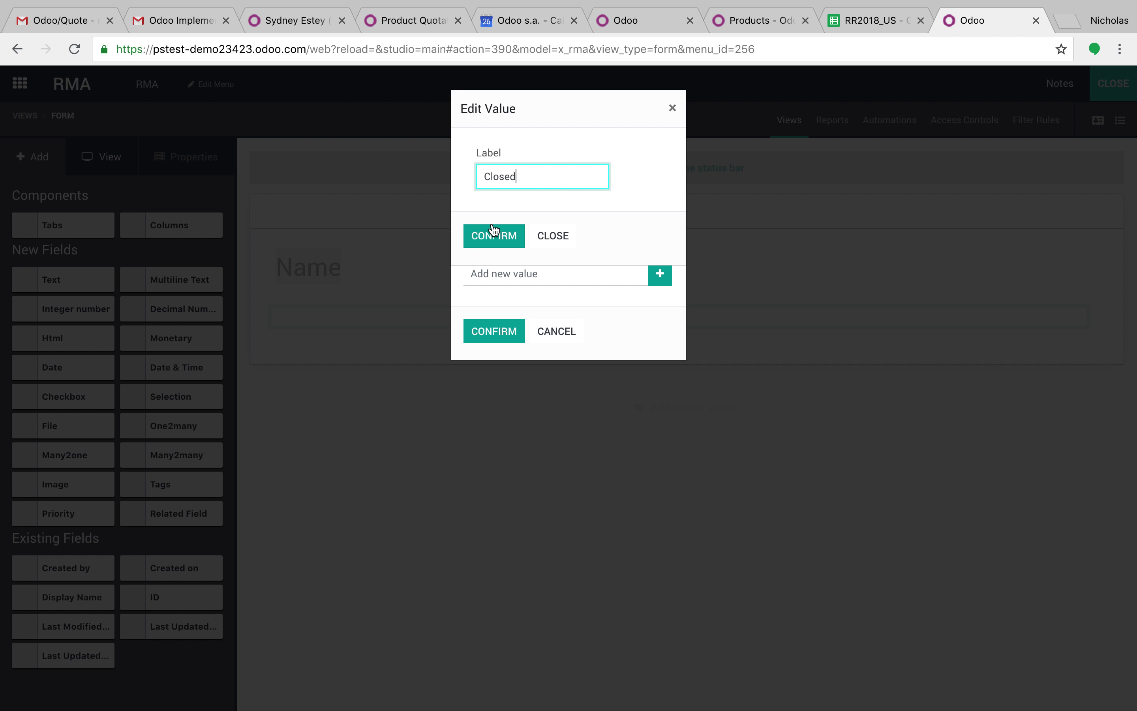
pyautogui.click(494, 230)
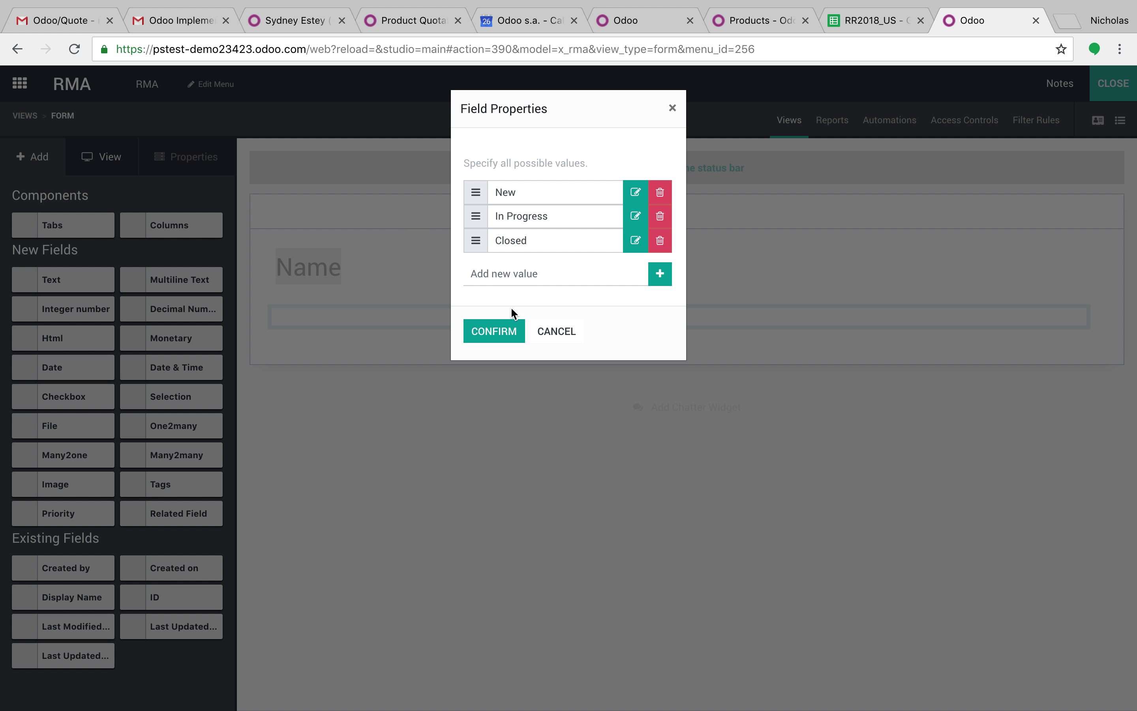
pyautogui.click(496, 331)
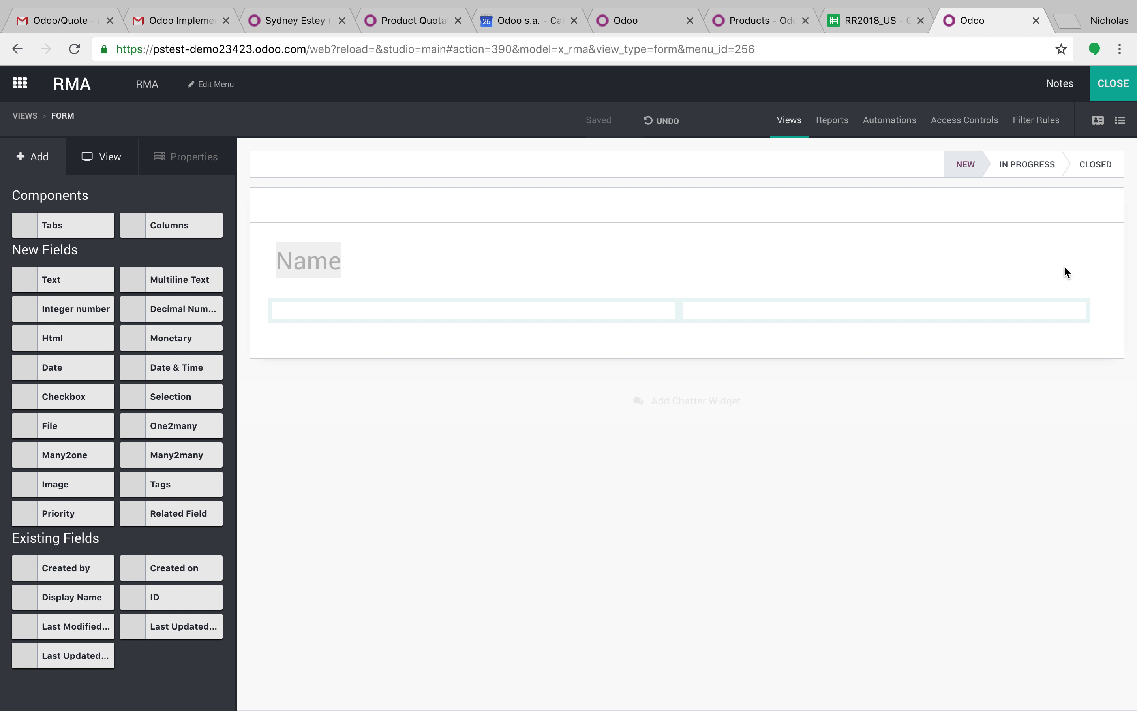
# - Remove the Name field and add a Contact many-to-one field in the left column
pyautogui.click(311, 266)
pyautogui.click(195, 616)
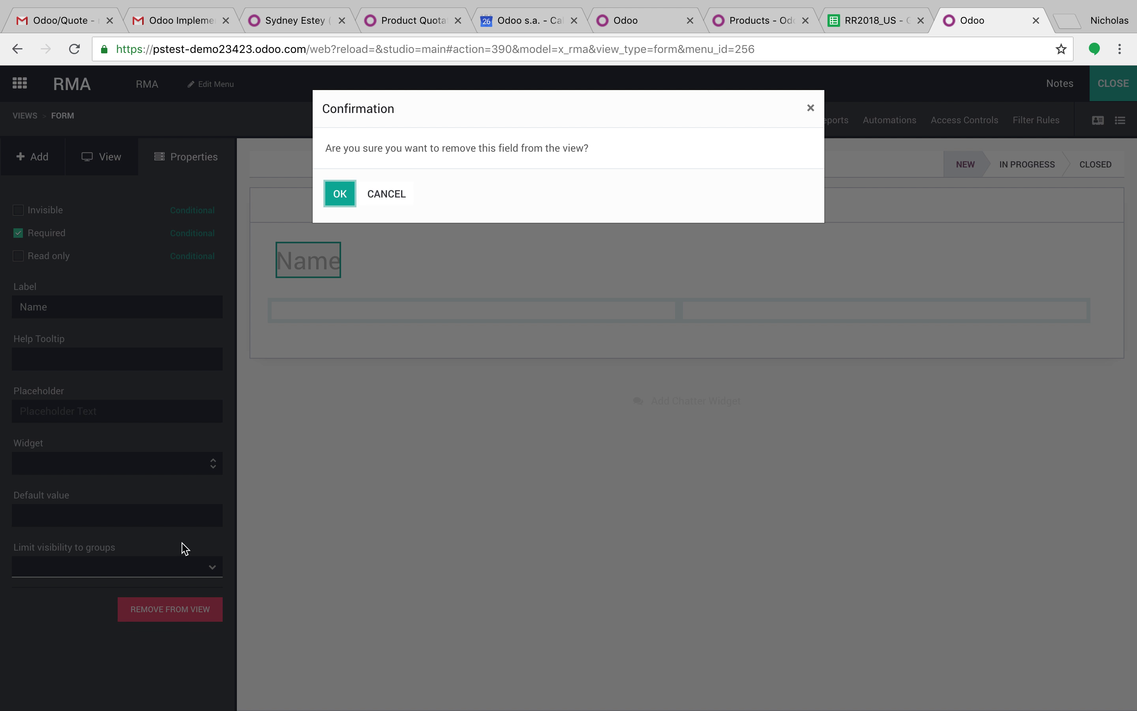
pyautogui.click(350, 190)
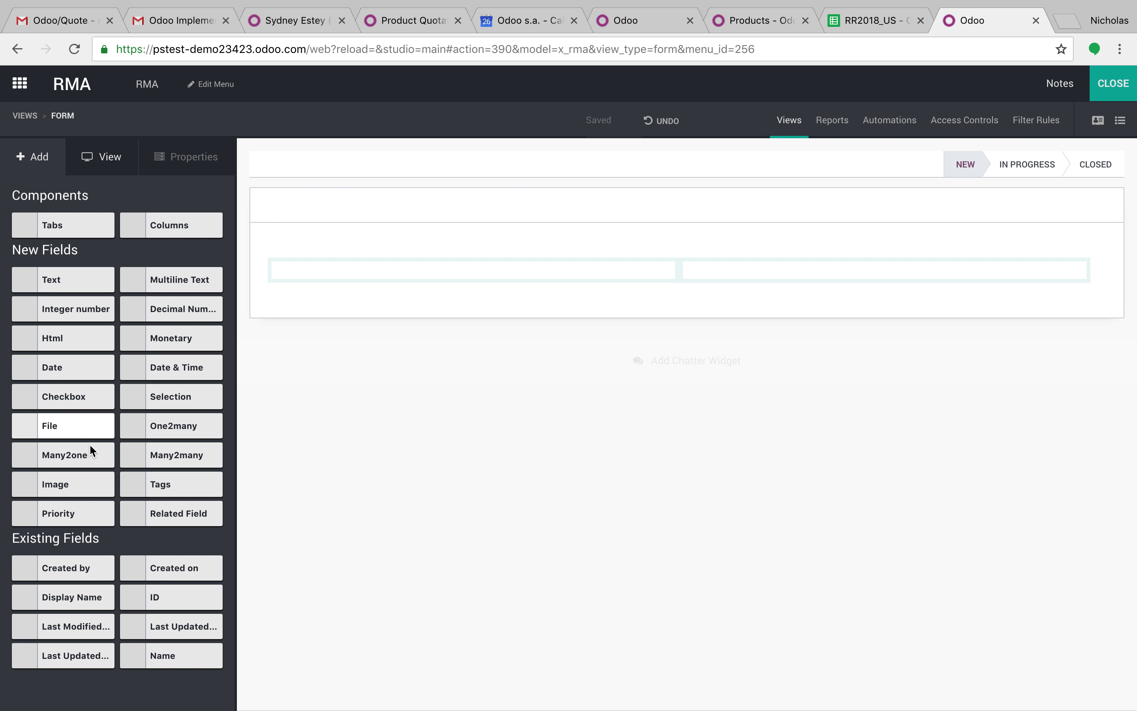
pyautogui.moveTo(79, 457); pyautogui.dragTo(355, 269)
pyautogui.write('Cont')
pyautogui.click(563, 210)
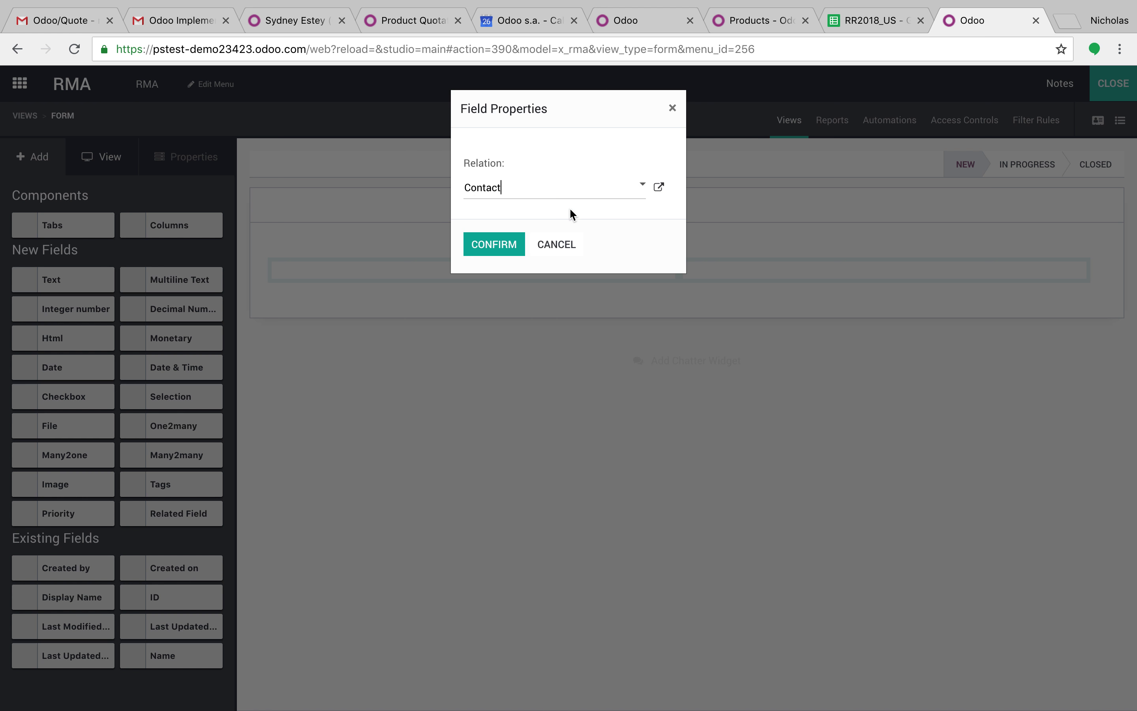
pyautogui.click(490, 246)
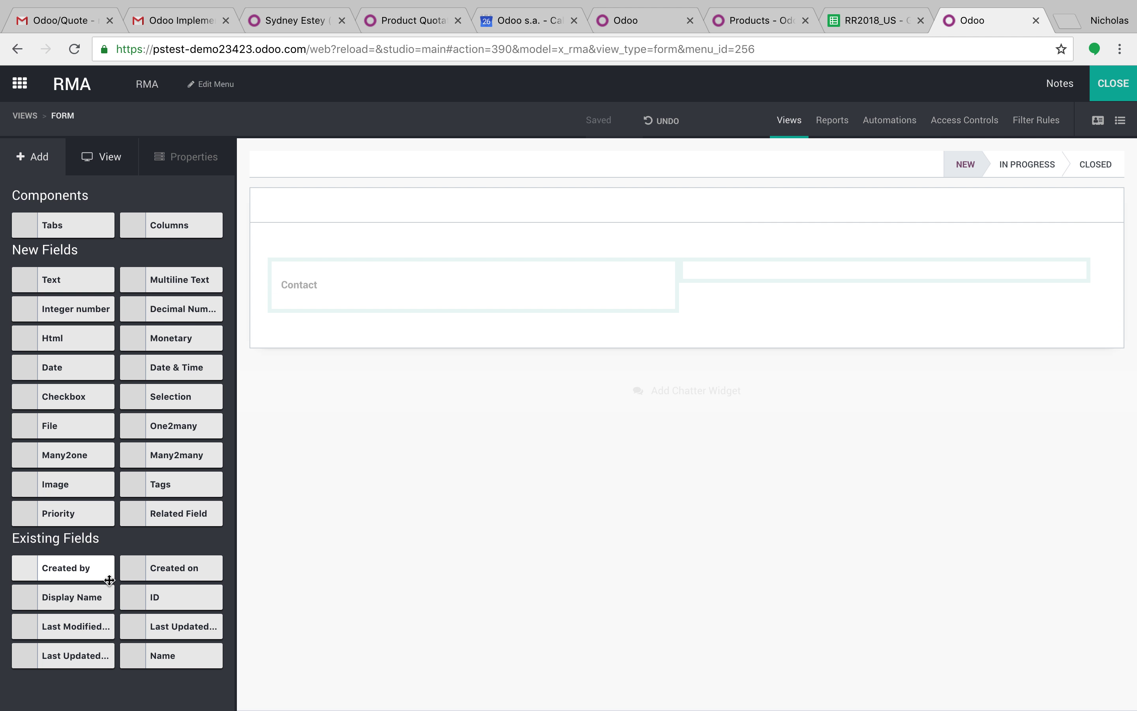
# - Add a Sale Order field in the right column and a tabbed notebook below the fields
pyautogui.moveTo(81, 457); pyautogui.dragTo(792, 269)
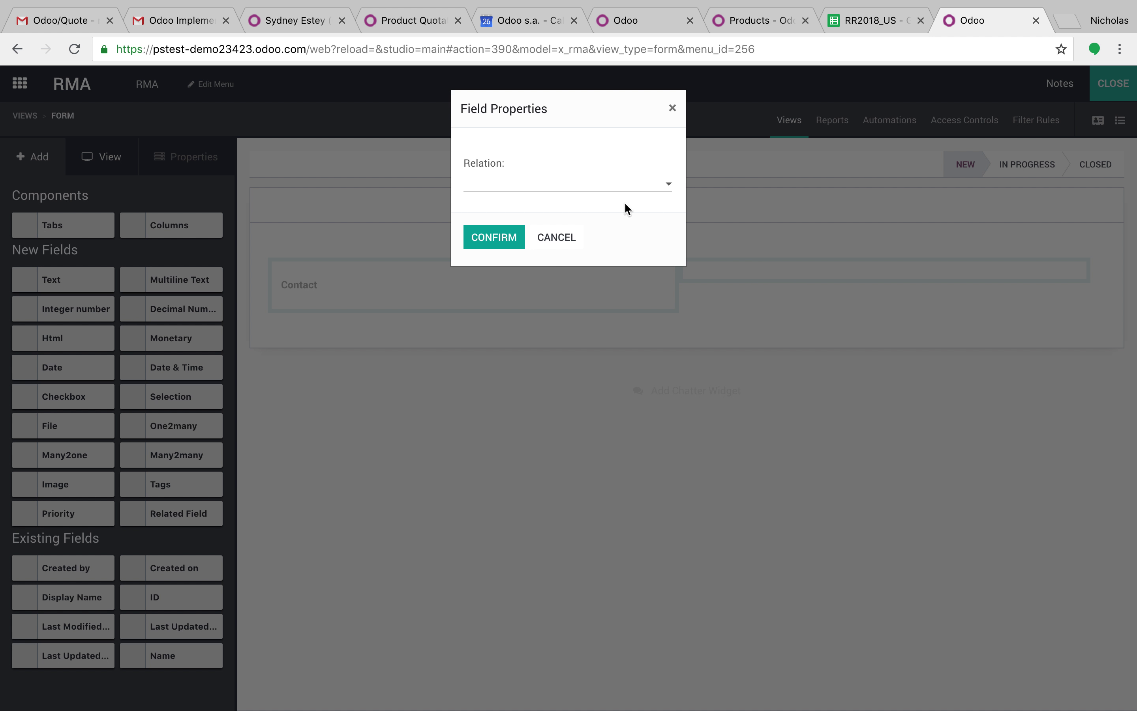
pyautogui.write('Order')
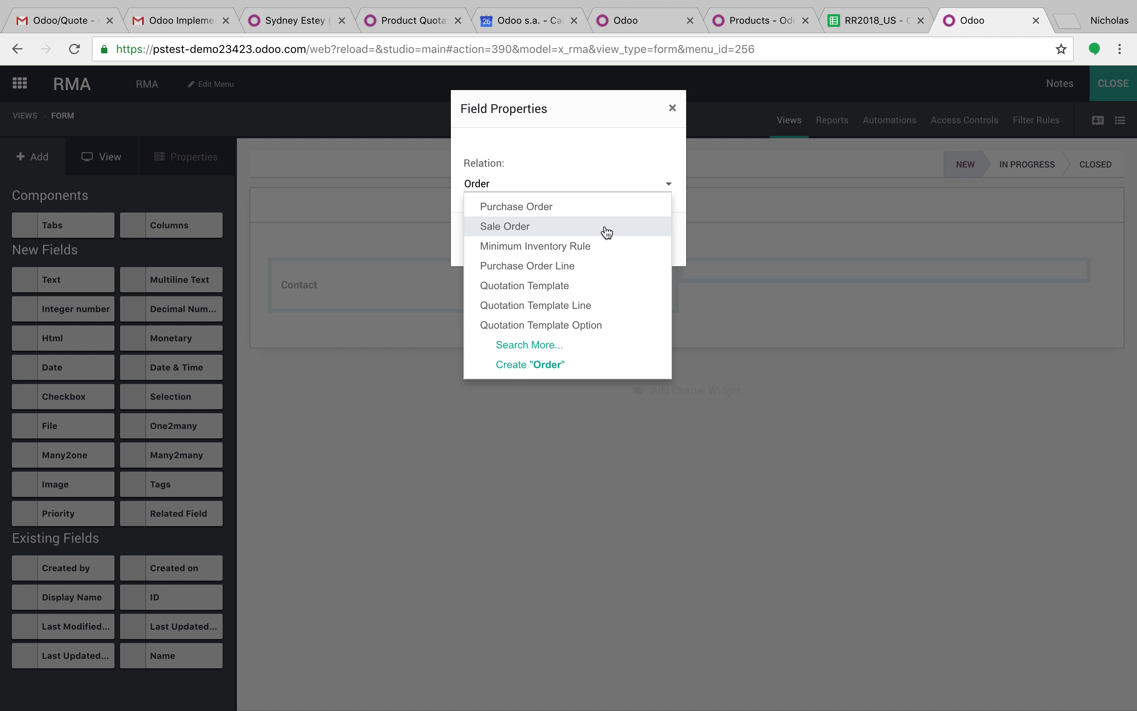
pyautogui.click(607, 231)
pyautogui.click(488, 243)
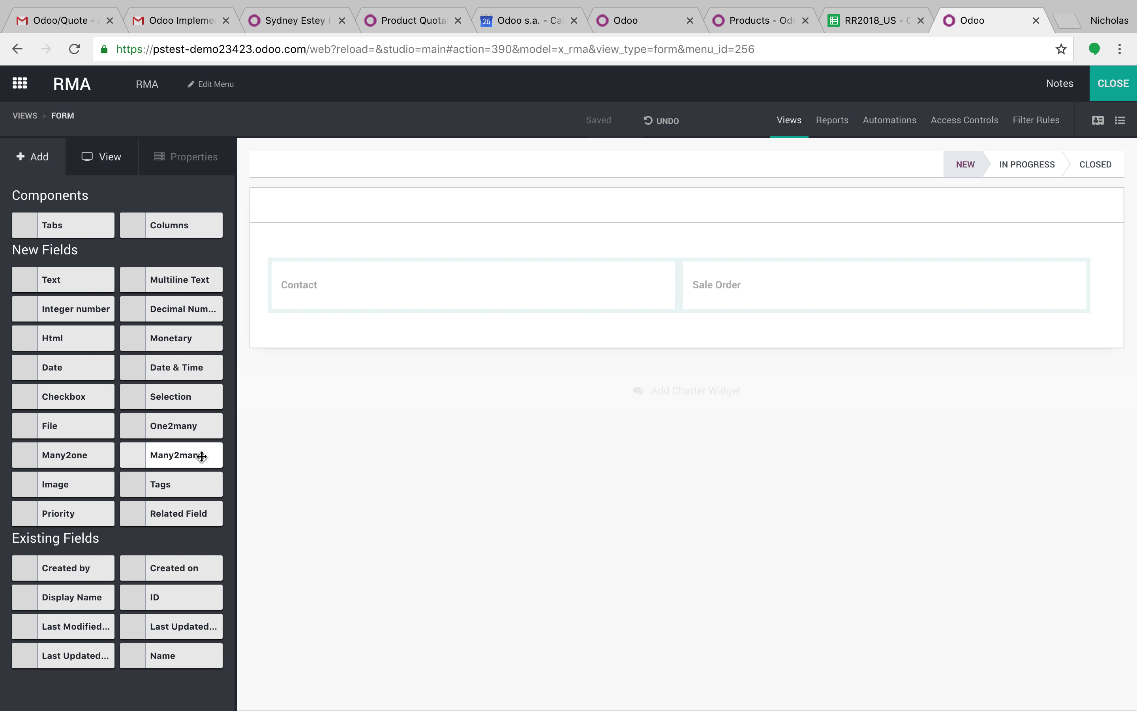
pyautogui.moveTo(56, 224); pyautogui.dragTo(606, 338)
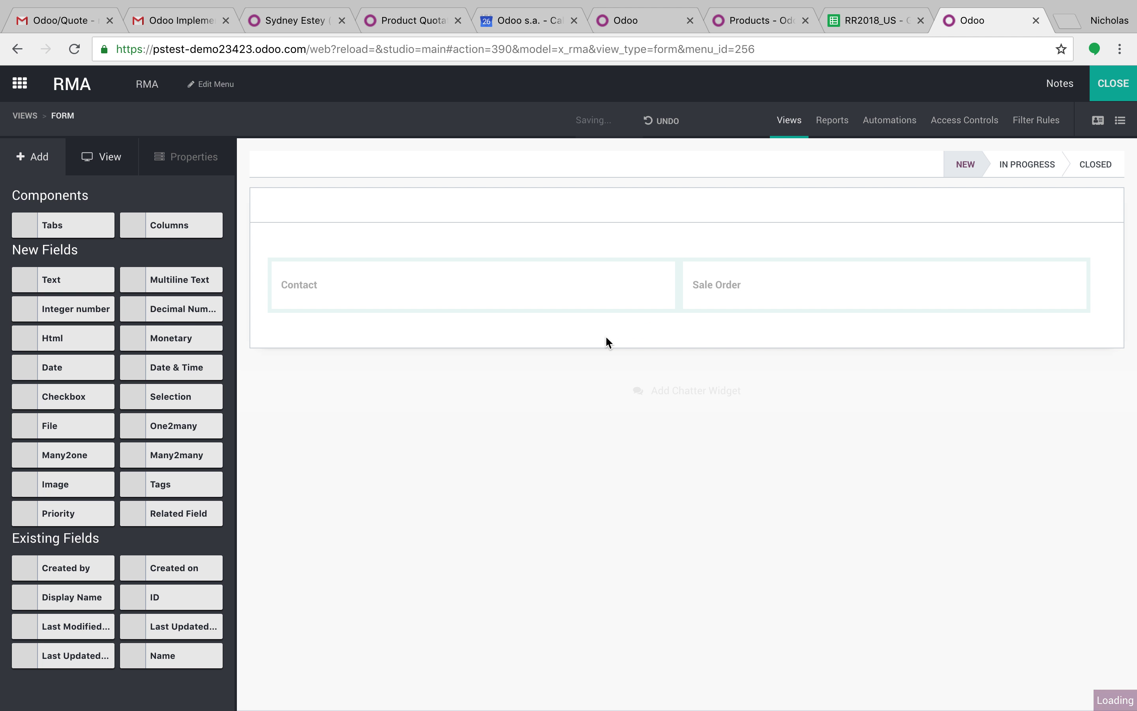
pyautogui.click(320, 355)
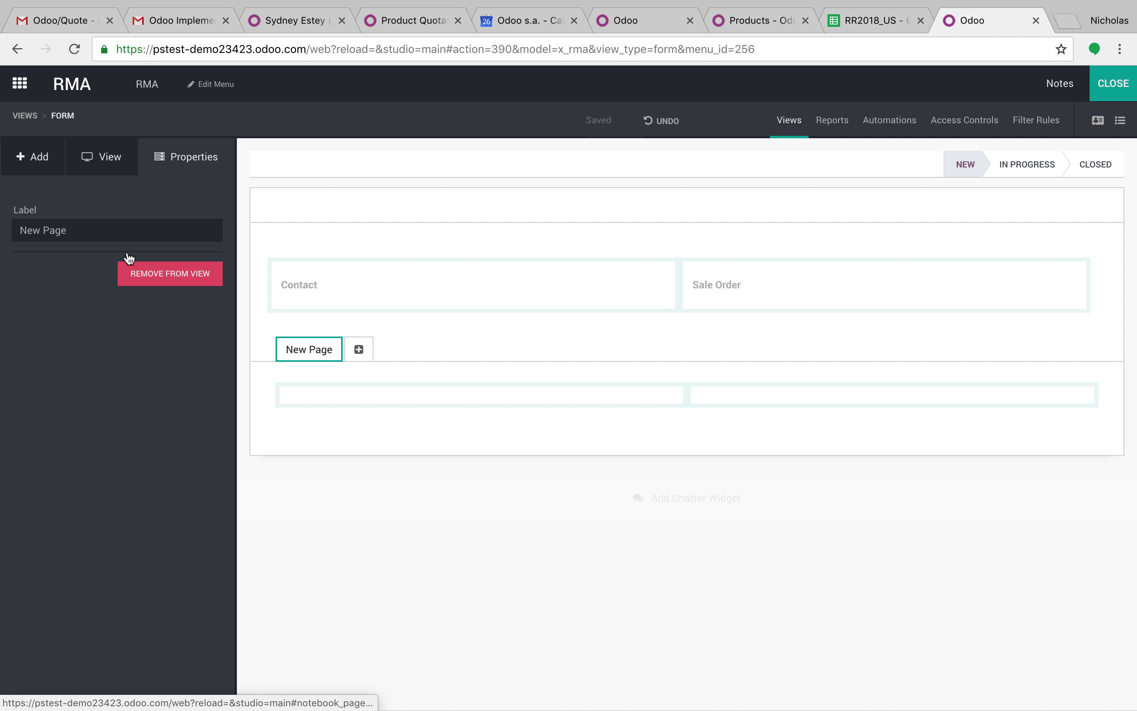
# - Rename the first tab Notes and add a second tab named Transfers
pyautogui.moveTo(80, 230); pyautogui.dragTo(2, 213)
pyautogui.write('Notes')
pyautogui.click(30, 350)
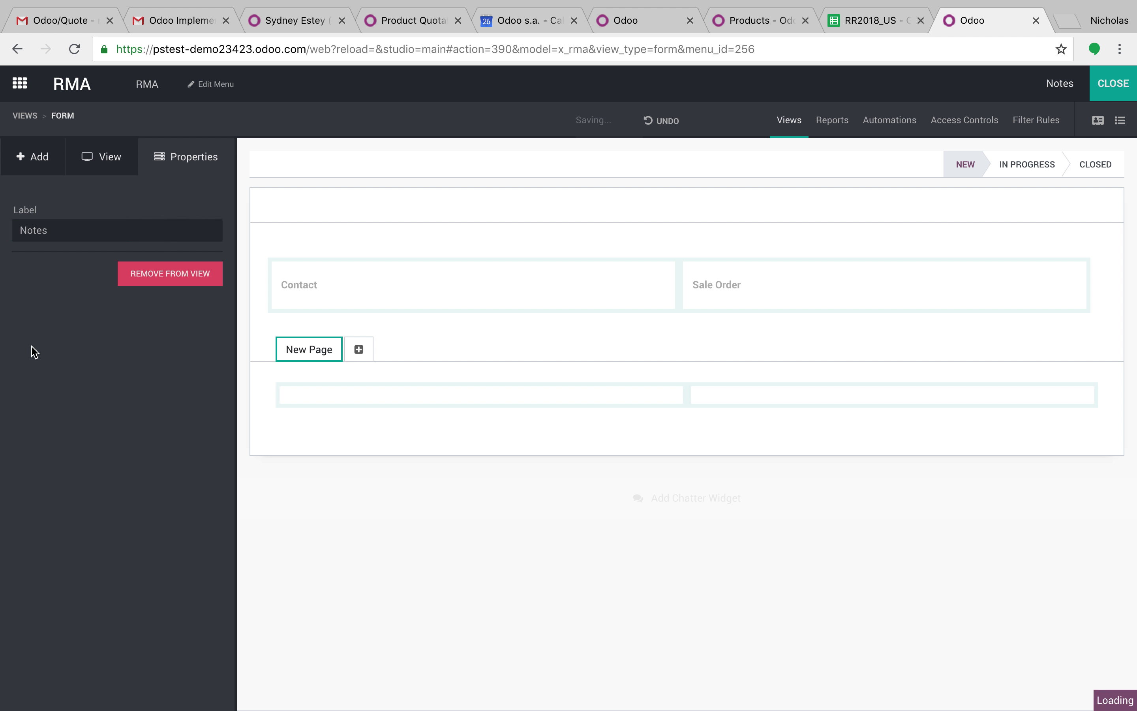
pyautogui.click(350, 355)
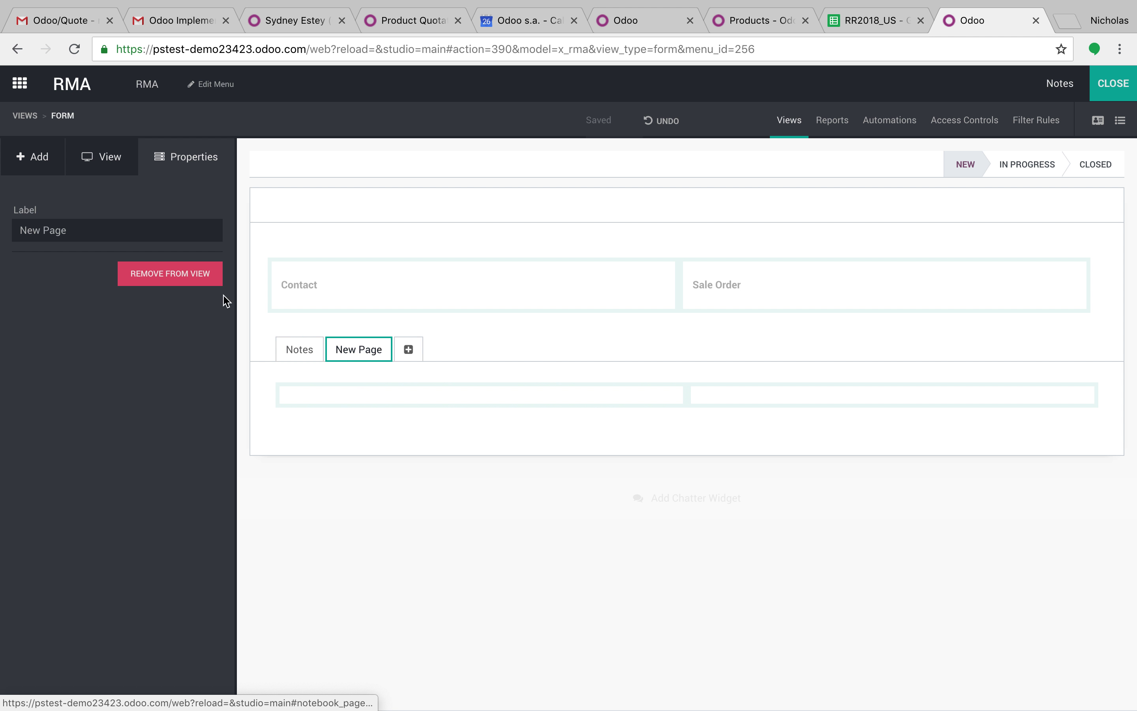
pyautogui.moveTo(119, 230); pyautogui.dragTo(2, 217)
pyautogui.write('Transf')
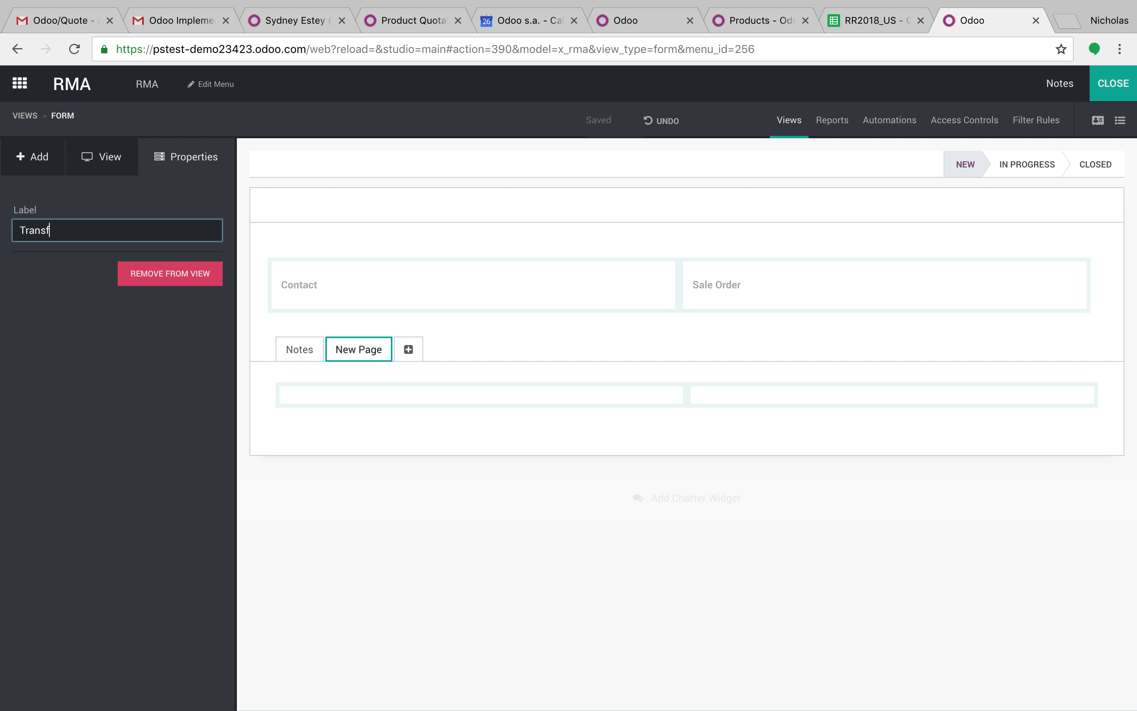
pyautogui.write('ers')
pyautogui.click(57, 389)
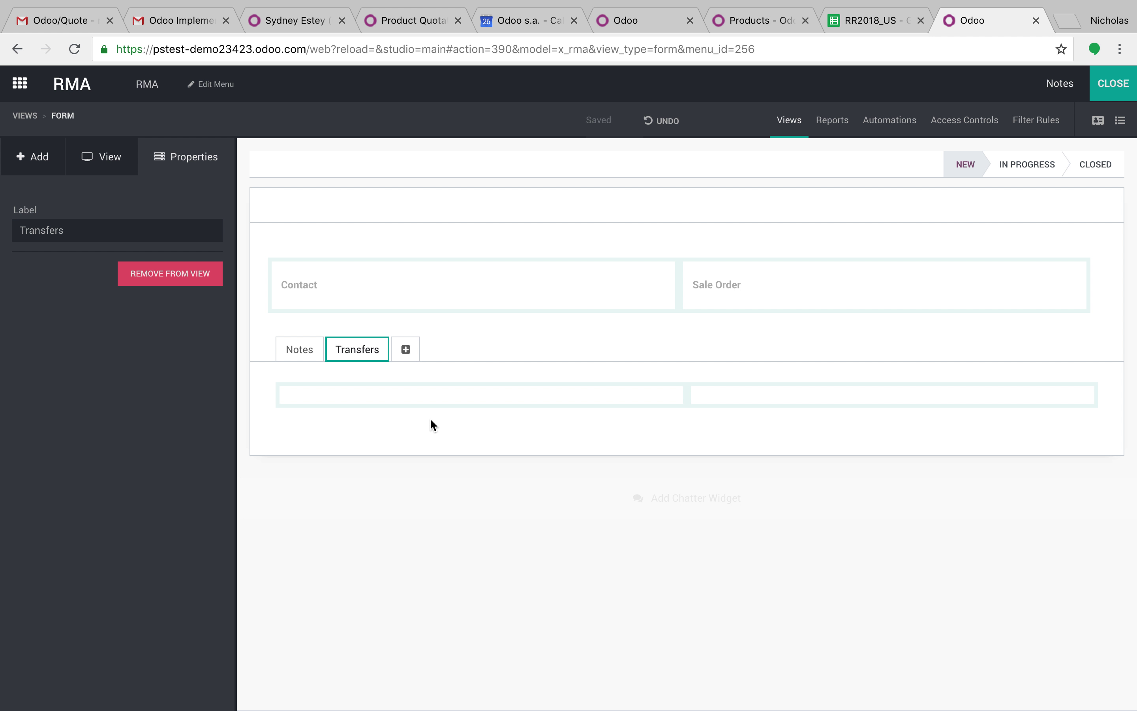
# - Place a Many2many field on the Transfers tab, searching relations for 'Trans'
pyautogui.click(33, 162)
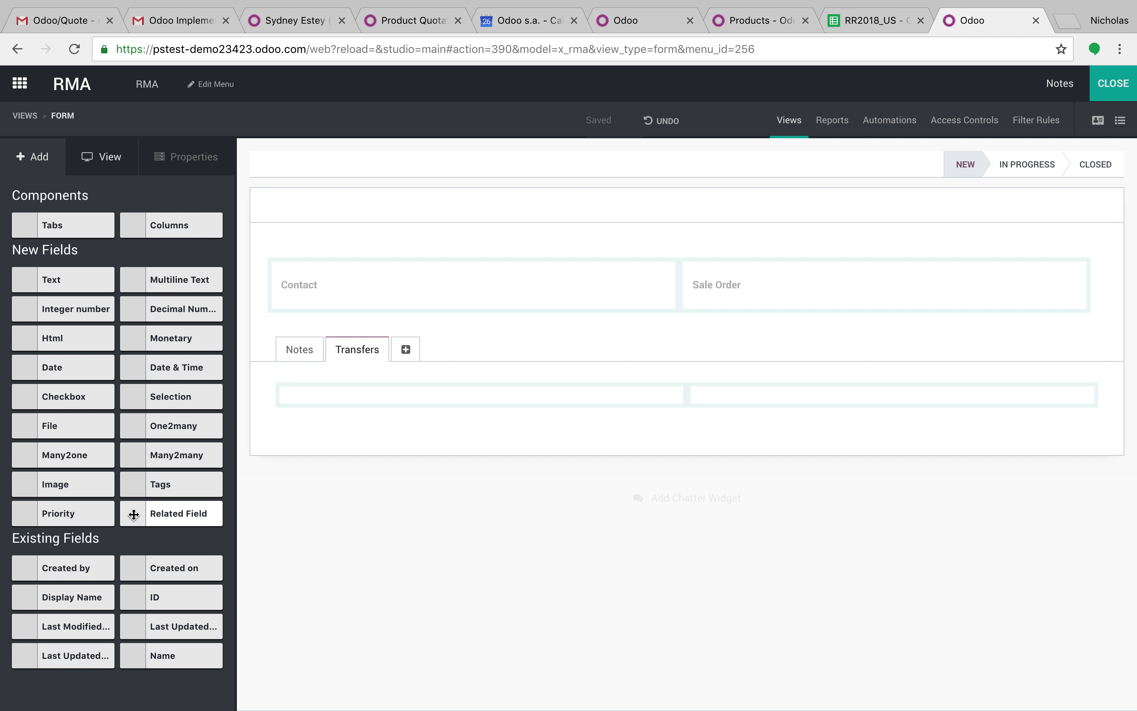
pyautogui.moveTo(181, 460); pyautogui.dragTo(690, 432)
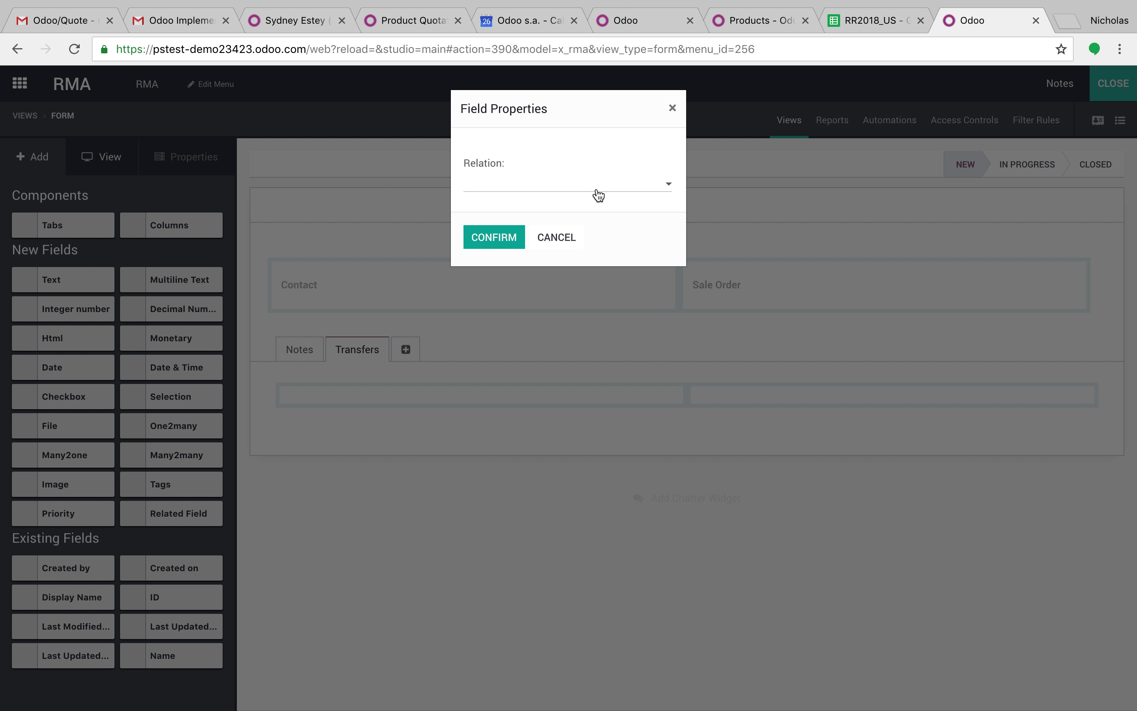
pyautogui.write('Trans')
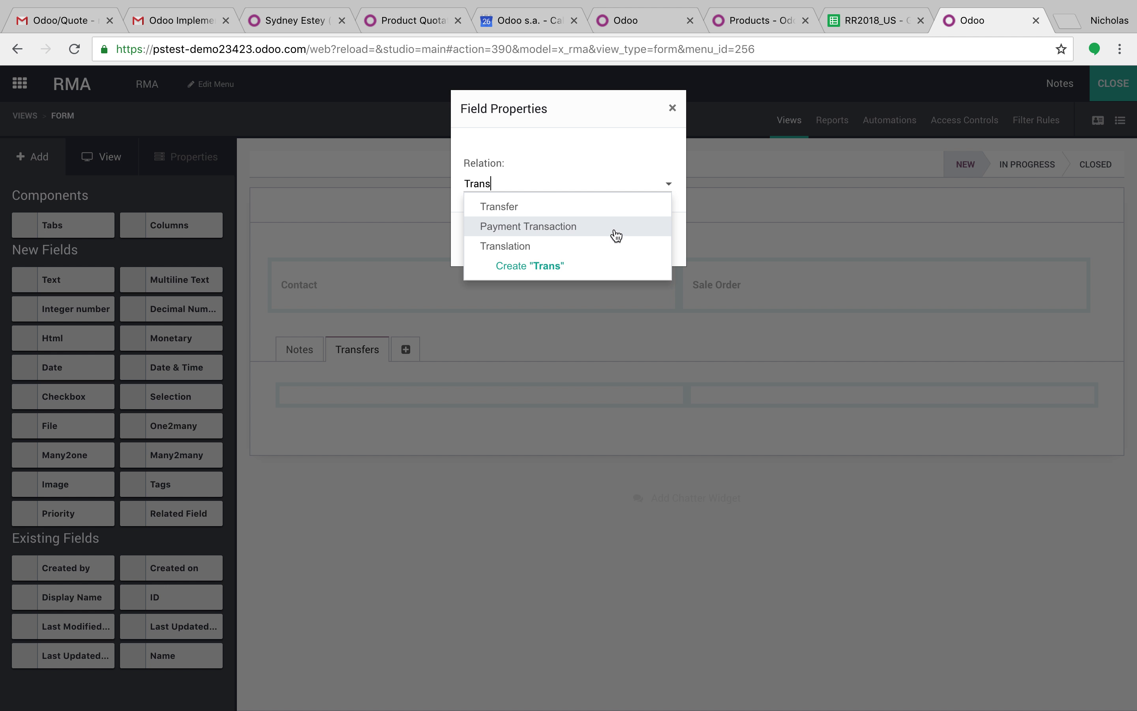
# - Relate the Many2many field to Transfer and add the chatter below the RMA form
pyautogui.click(610, 210)
pyautogui.click(495, 244)
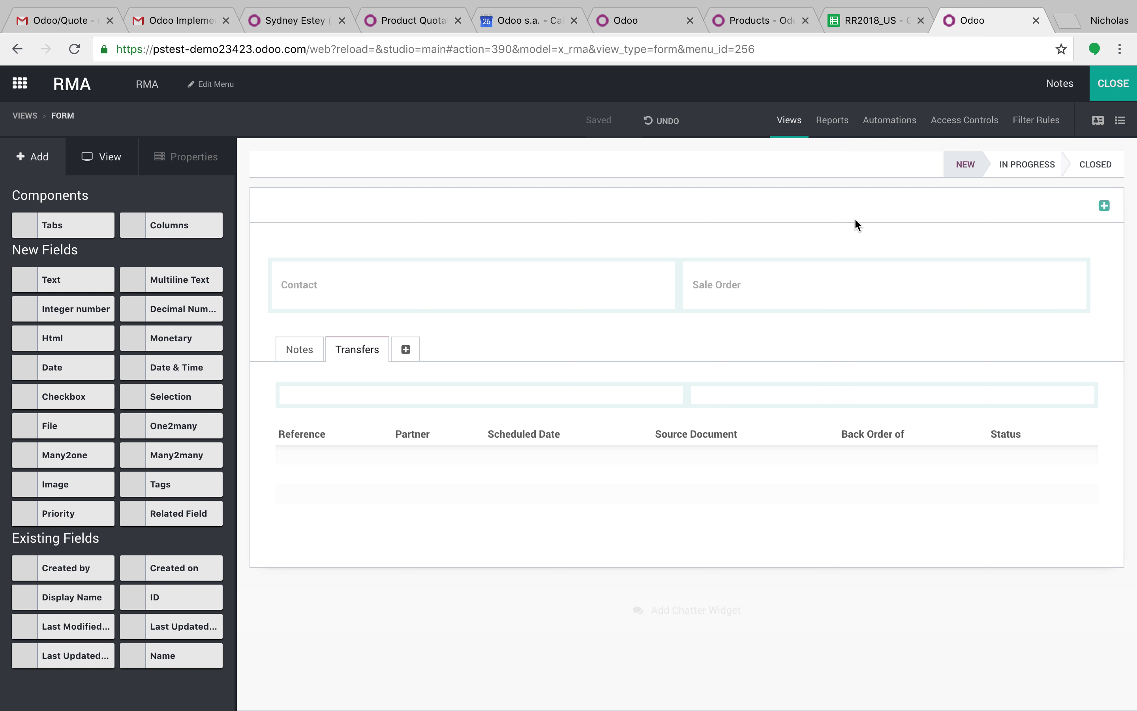
pyautogui.click(690, 610)
pyautogui.scroll(-1, 650, 622)
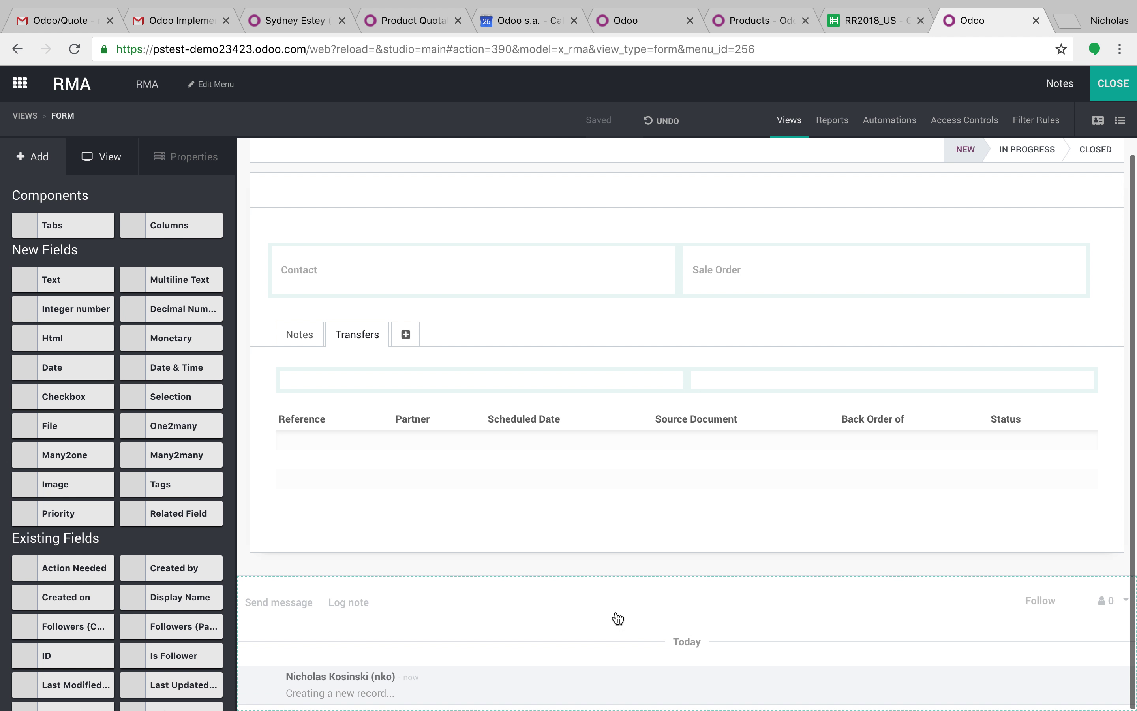
pyautogui.scroll(1, 413, 542)
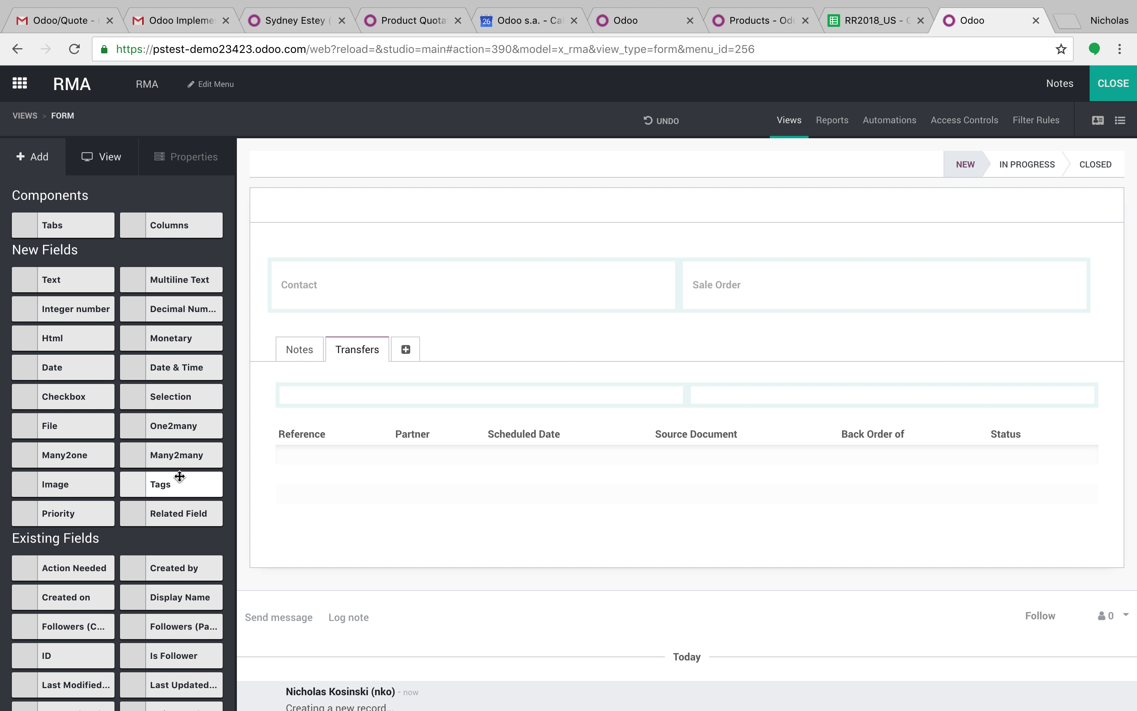
# - Add a Users-linked Many2one field under Contact and label it Responsible
pyautogui.moveTo(64, 455); pyautogui.dragTo(368, 299)
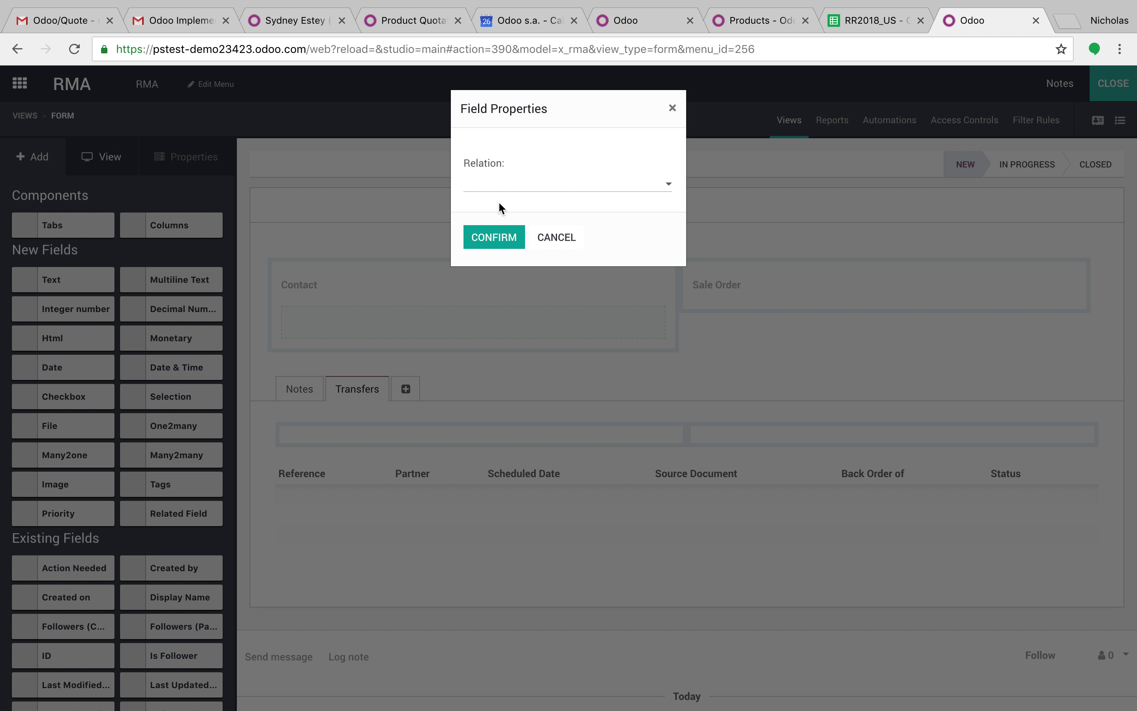
pyautogui.write('Employy')
pyautogui.press('BackSpace')
pyautogui.press('BackSpace')
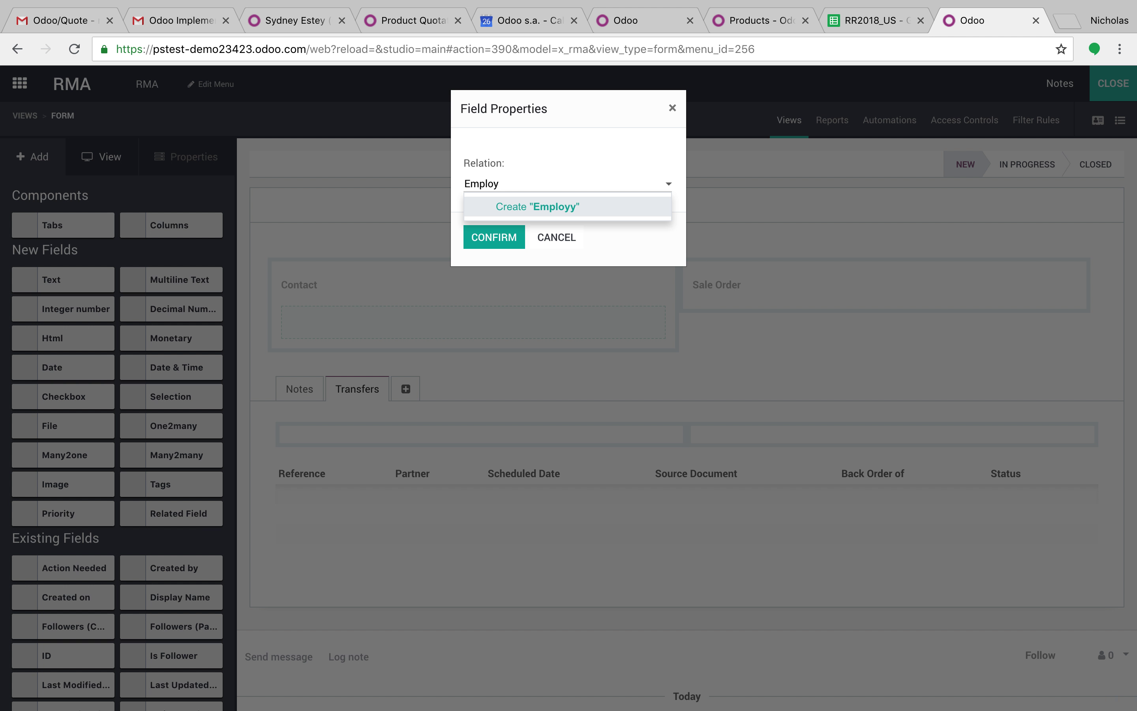
pyautogui.press('BackSpace')
pyautogui.press('BackSpace')
pyautogui.press('BackSpace')
pyautogui.press('BackSpace')
pyautogui.press('BackSpace')
pyautogui.write('User')
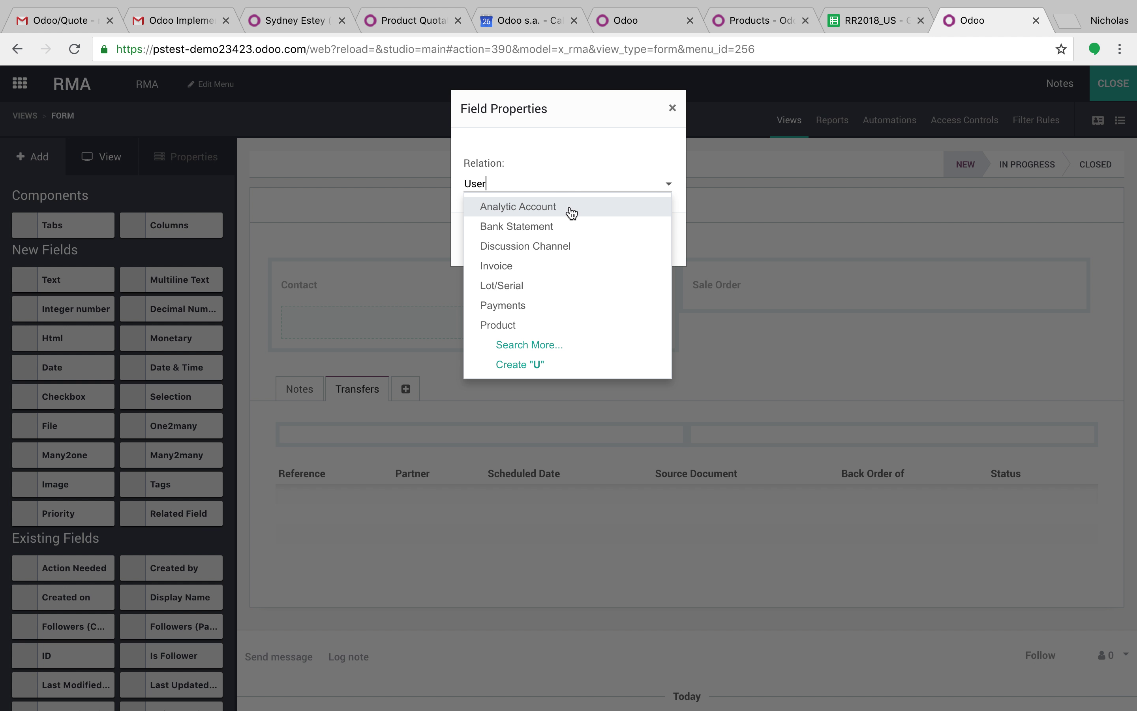
pyautogui.click(568, 232)
pyautogui.click(510, 244)
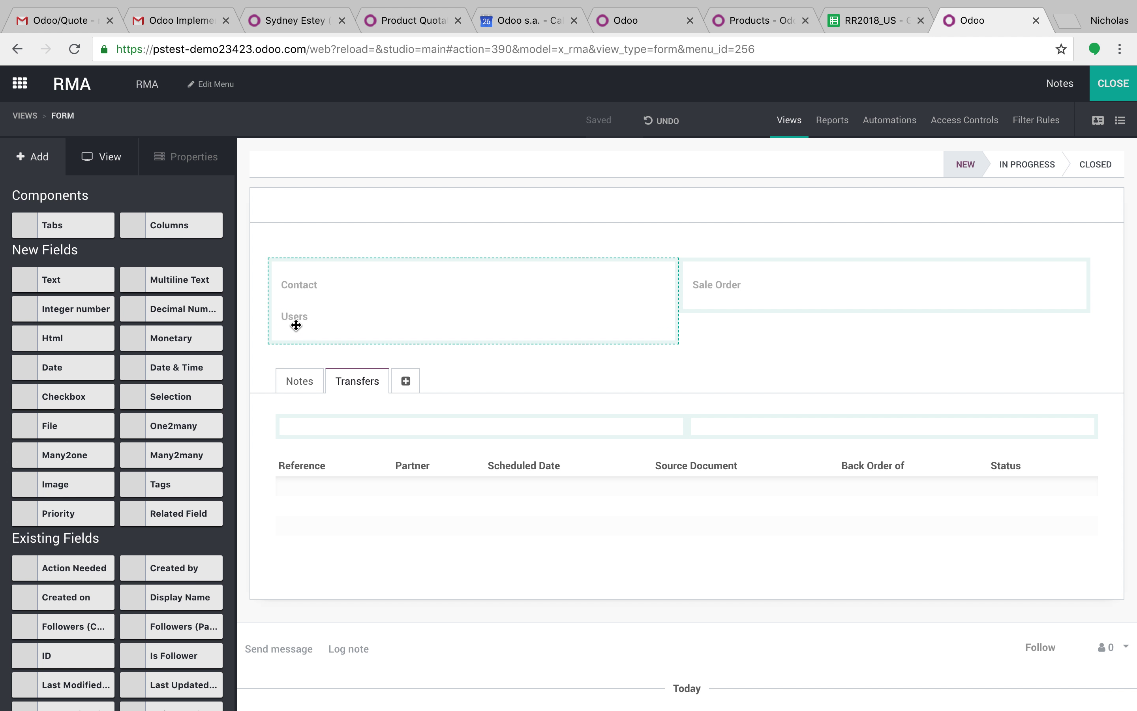
pyautogui.click(295, 317)
pyautogui.click(54, 309)
pyautogui.moveTo(54, 308); pyautogui.dragTo(3, 314)
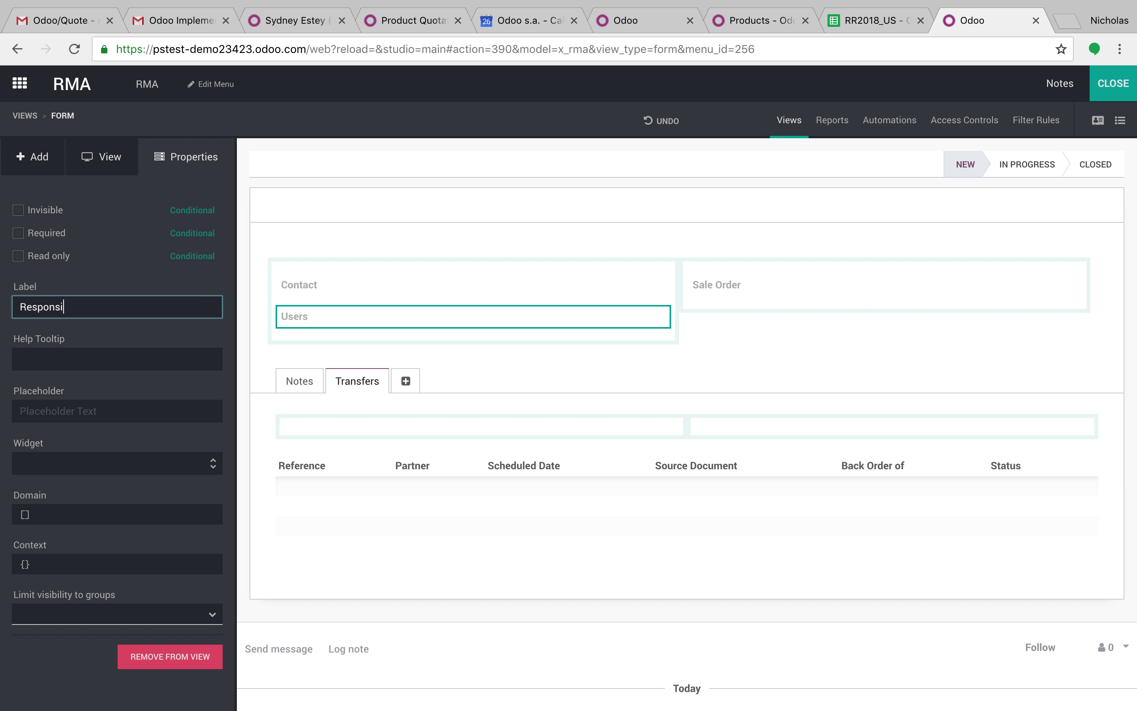
pyautogui.click(238, 269)
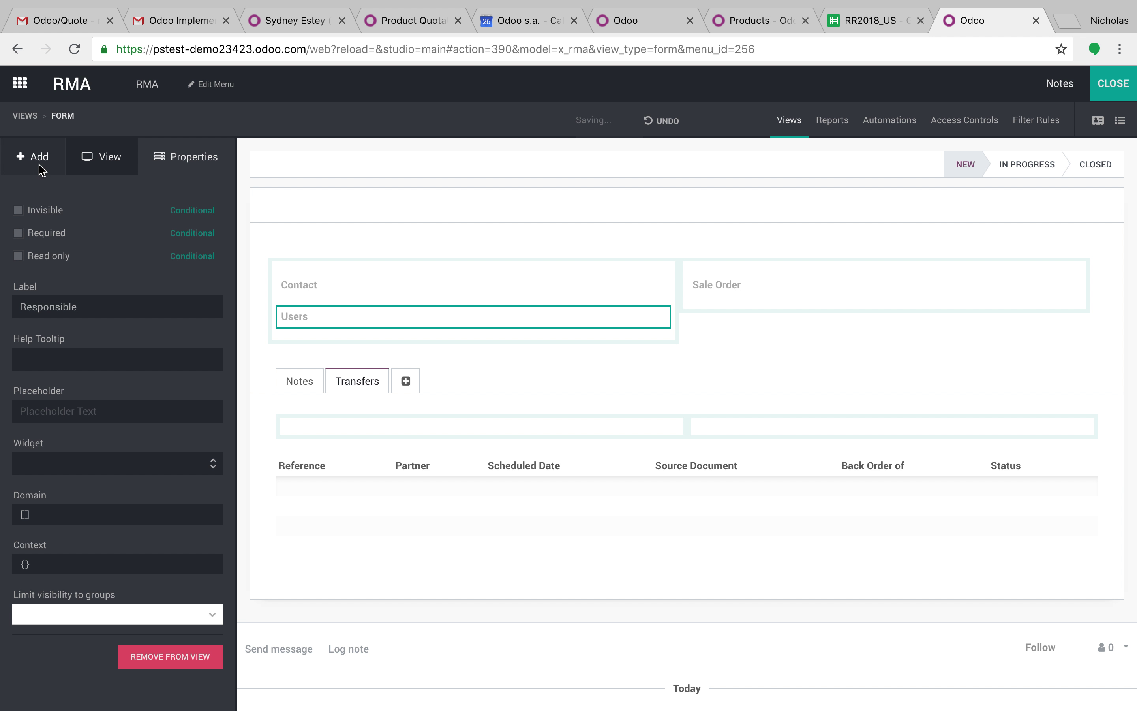
# - Add the Created on field under Sale Order and leave Studio for a new RMA record
pyautogui.click(40, 166)
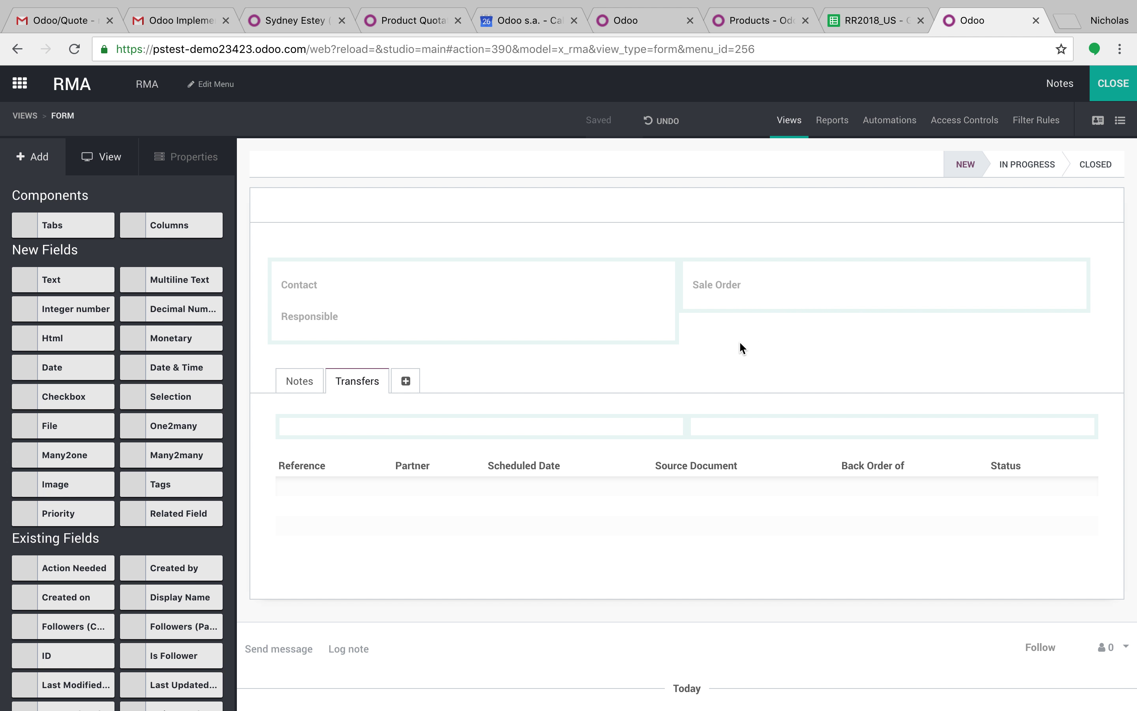
pyautogui.moveTo(85, 600); pyautogui.dragTo(765, 312)
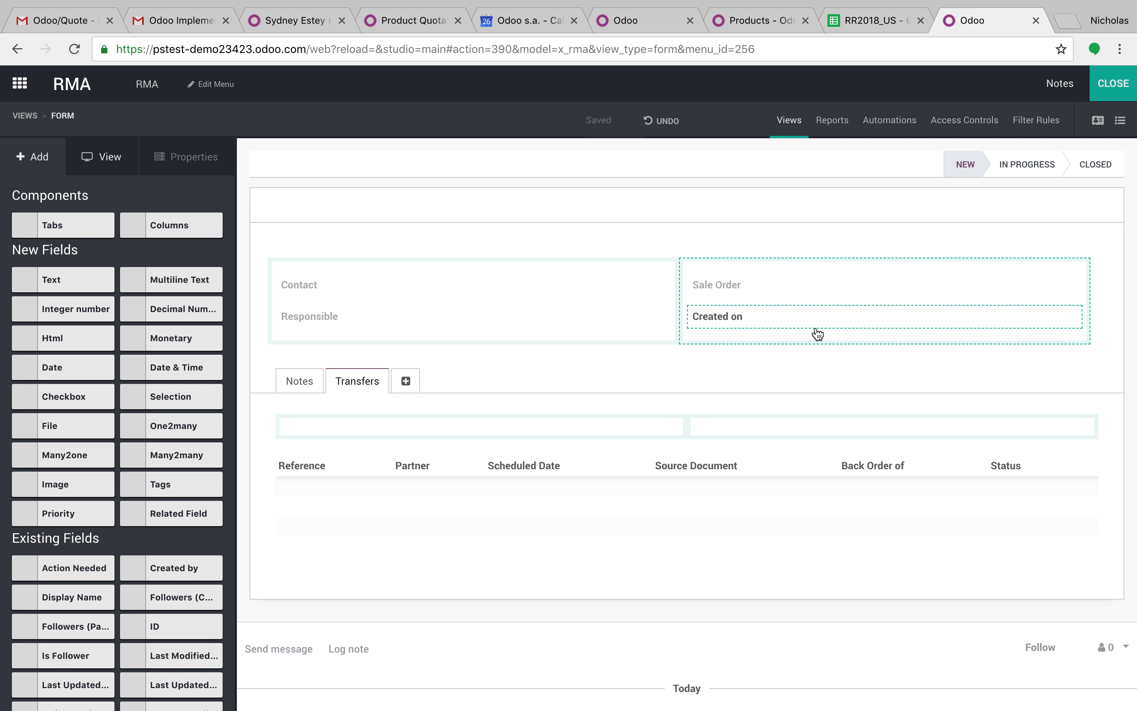
pyautogui.click(1111, 81)
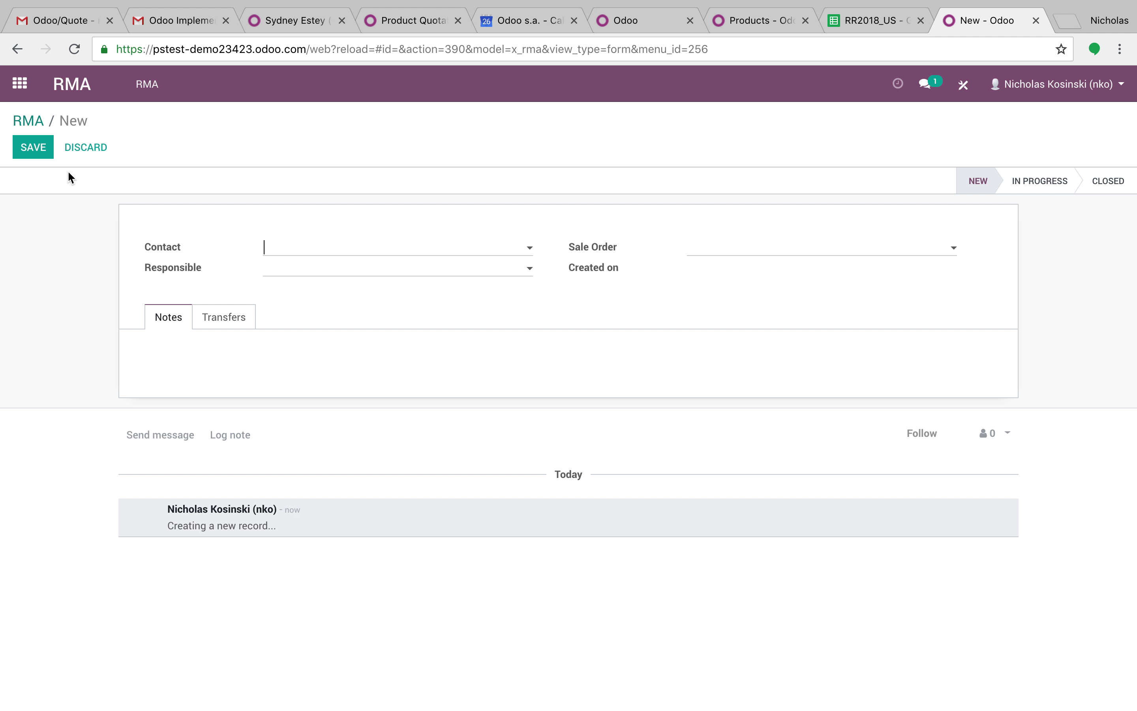
# - Create a new contact from the typed name and set it as the RMA's Contact
pyautogui.click(353, 253)
pyautogui.write('John')
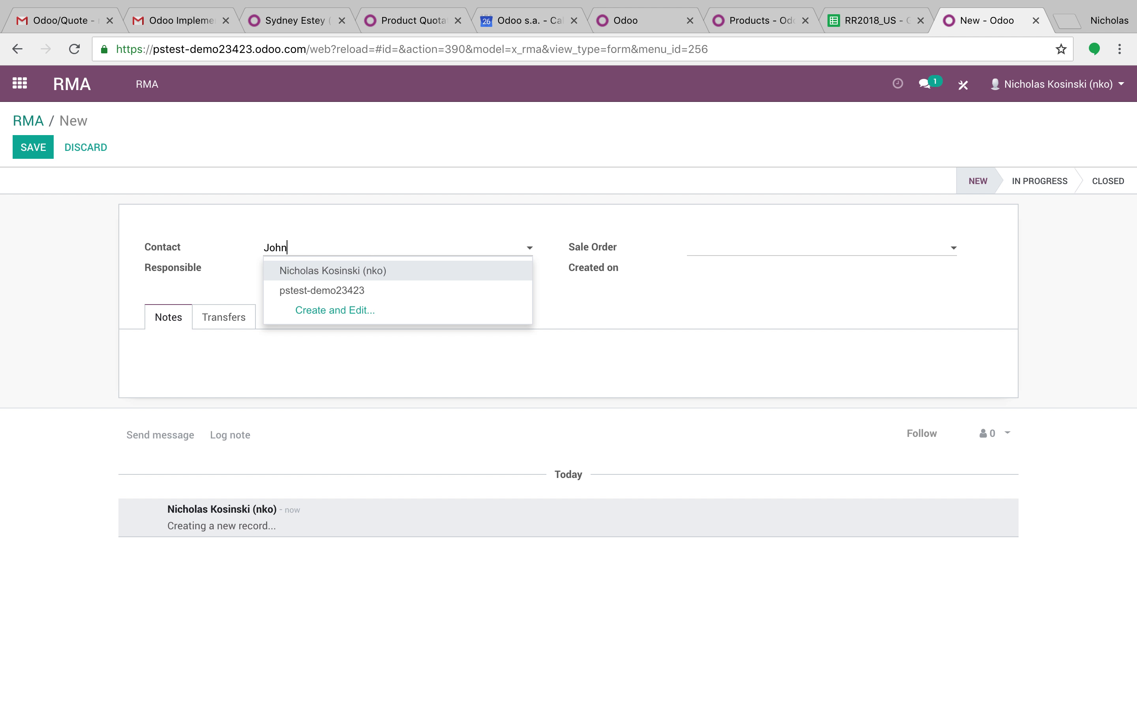
pyautogui.write(' Doe')
pyautogui.click(385, 287)
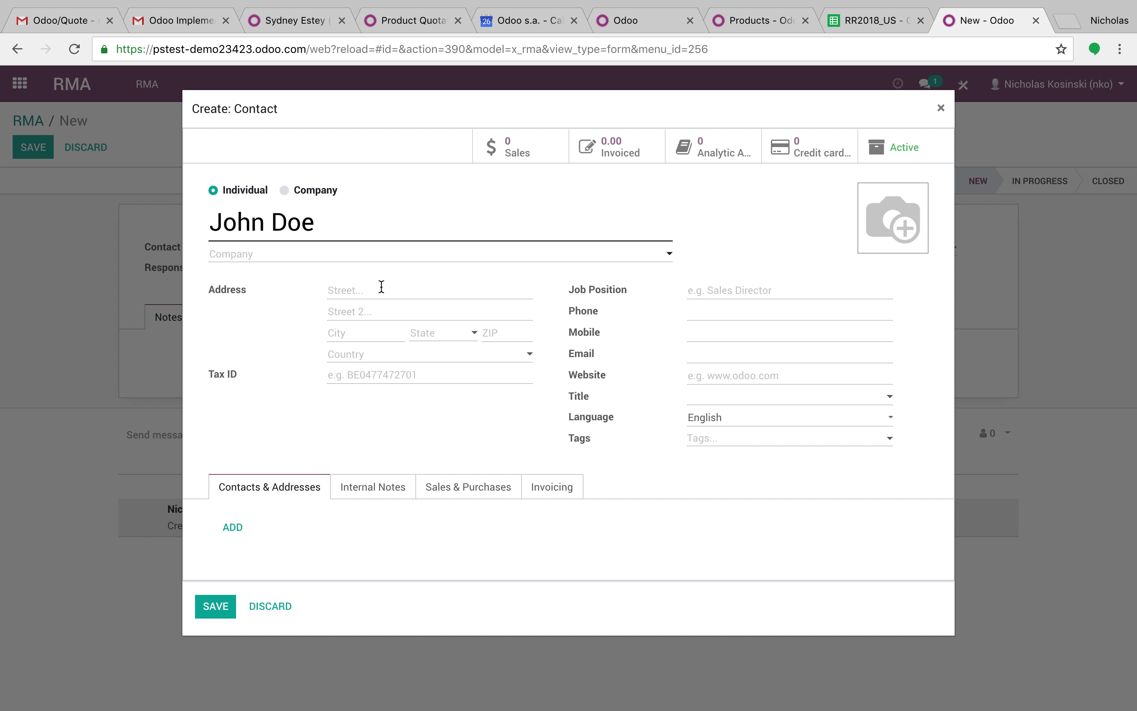
pyautogui.click(215, 607)
# - Create a new sale order for that contact and select it on the RMA
pyautogui.click(737, 254)
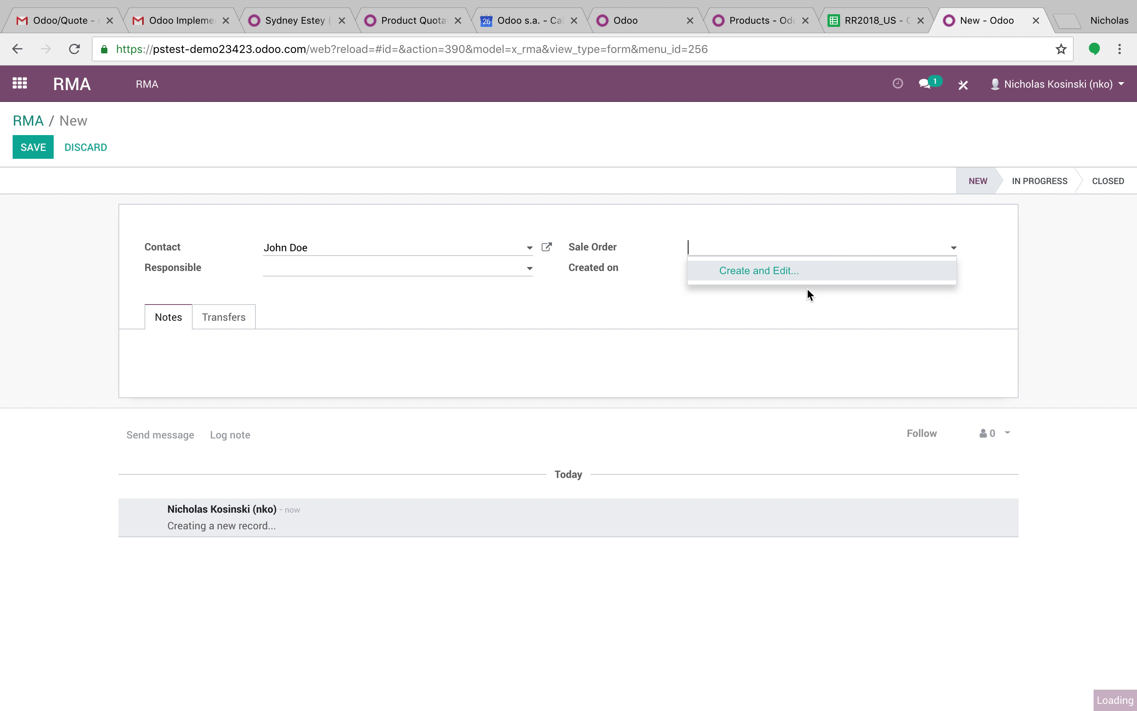
pyautogui.click(807, 269)
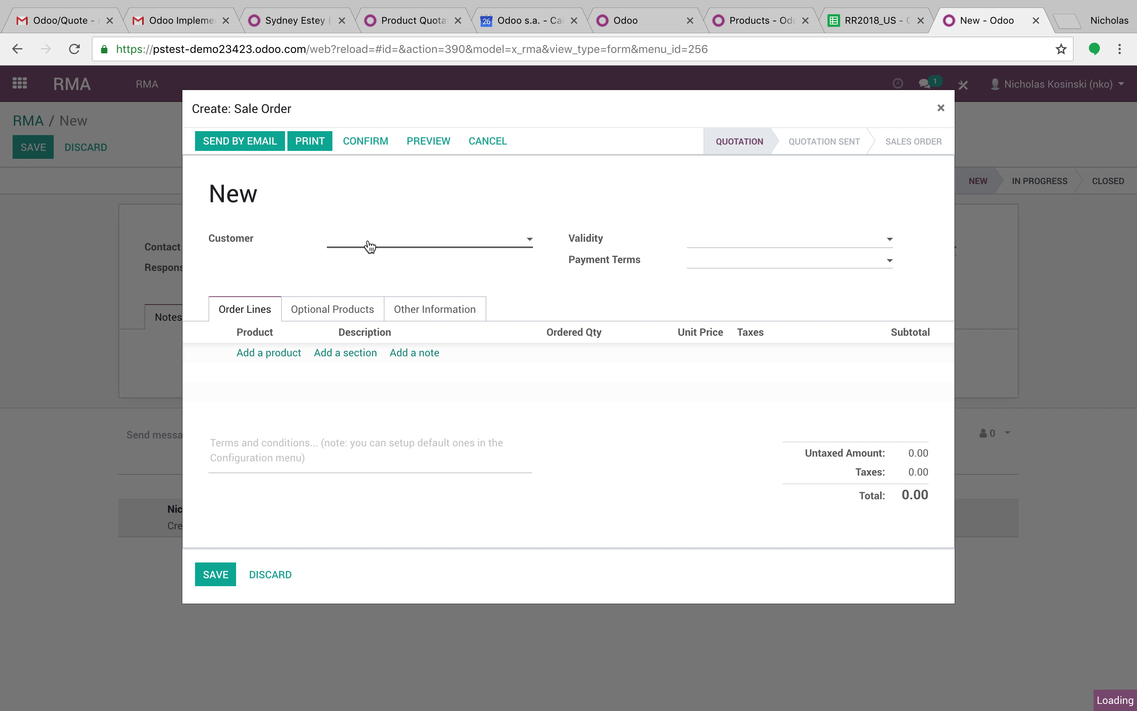
pyautogui.click(371, 242)
pyautogui.click(409, 264)
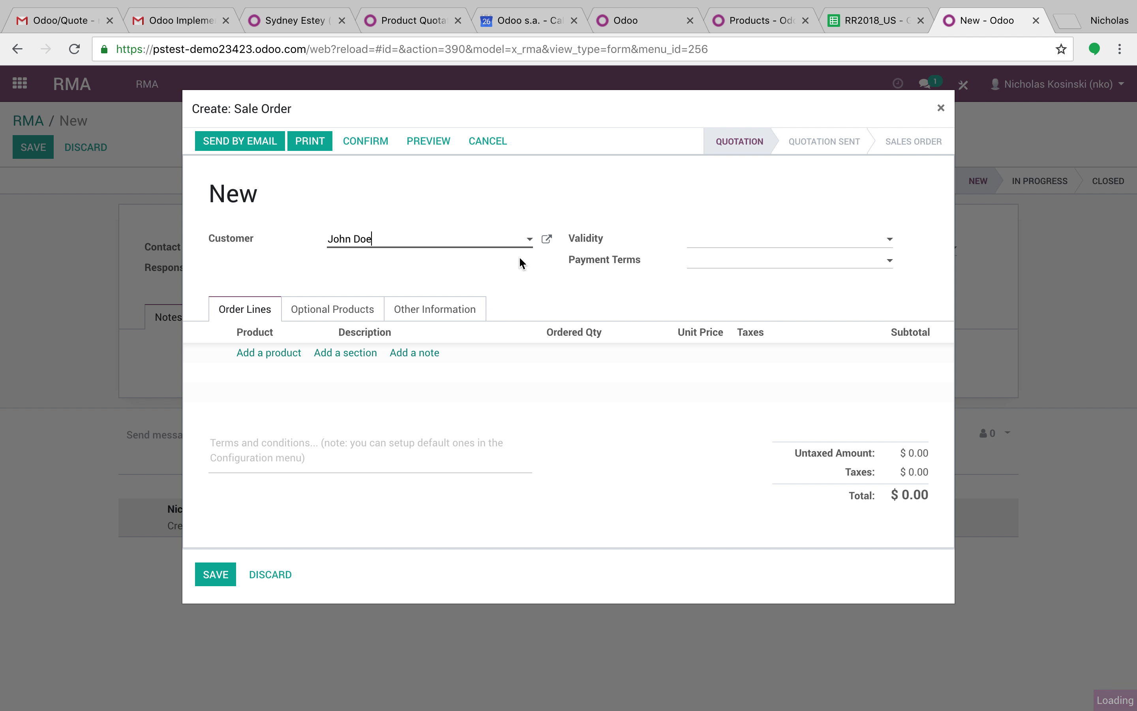
pyautogui.click(215, 574)
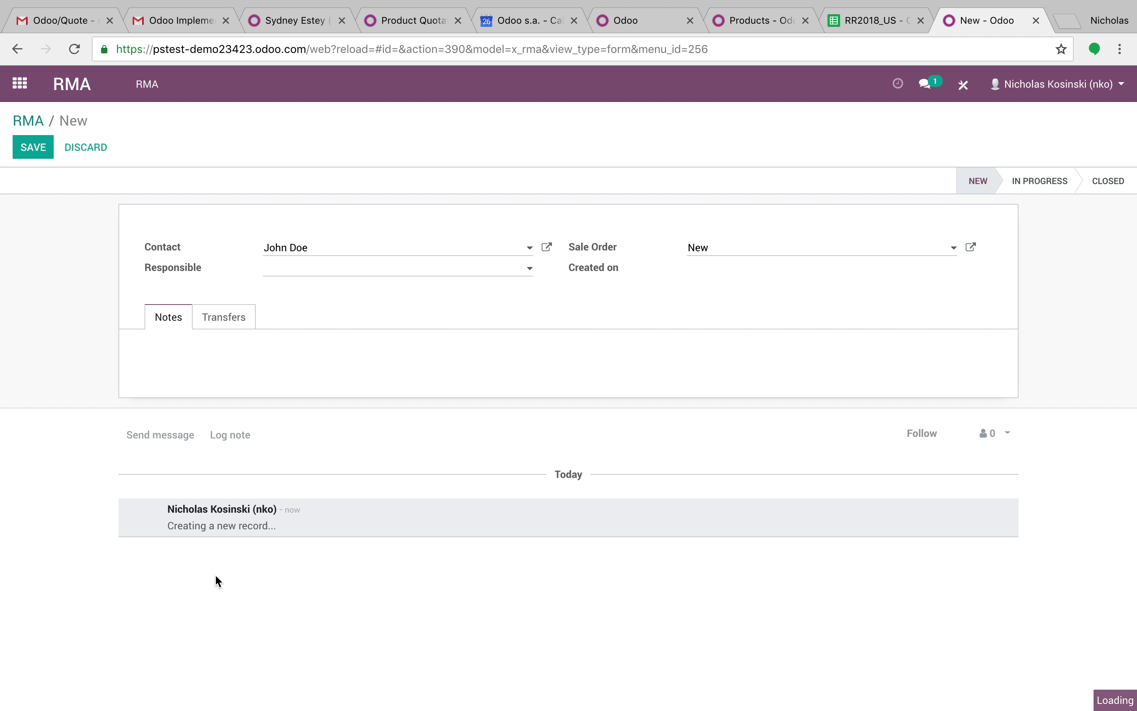
pyautogui.click(728, 255)
pyautogui.click(740, 267)
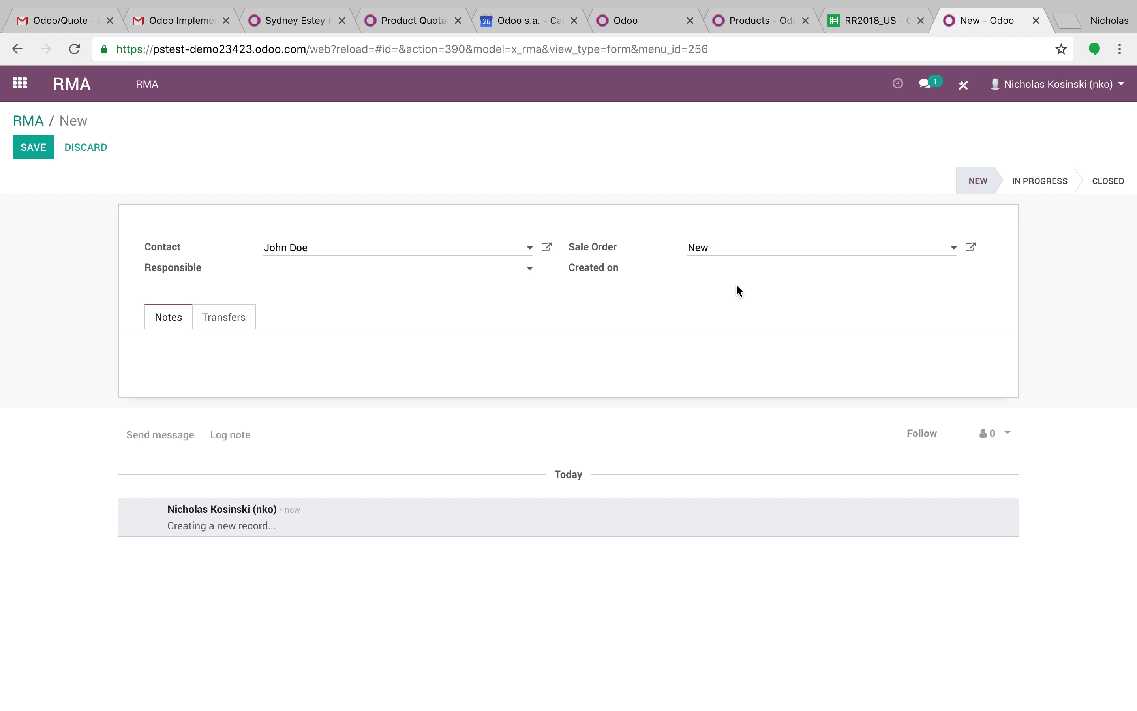
# - Assign the current user as Responsible, check the Transfers tab, and save the record
pyautogui.click(325, 272)
pyautogui.click(325, 291)
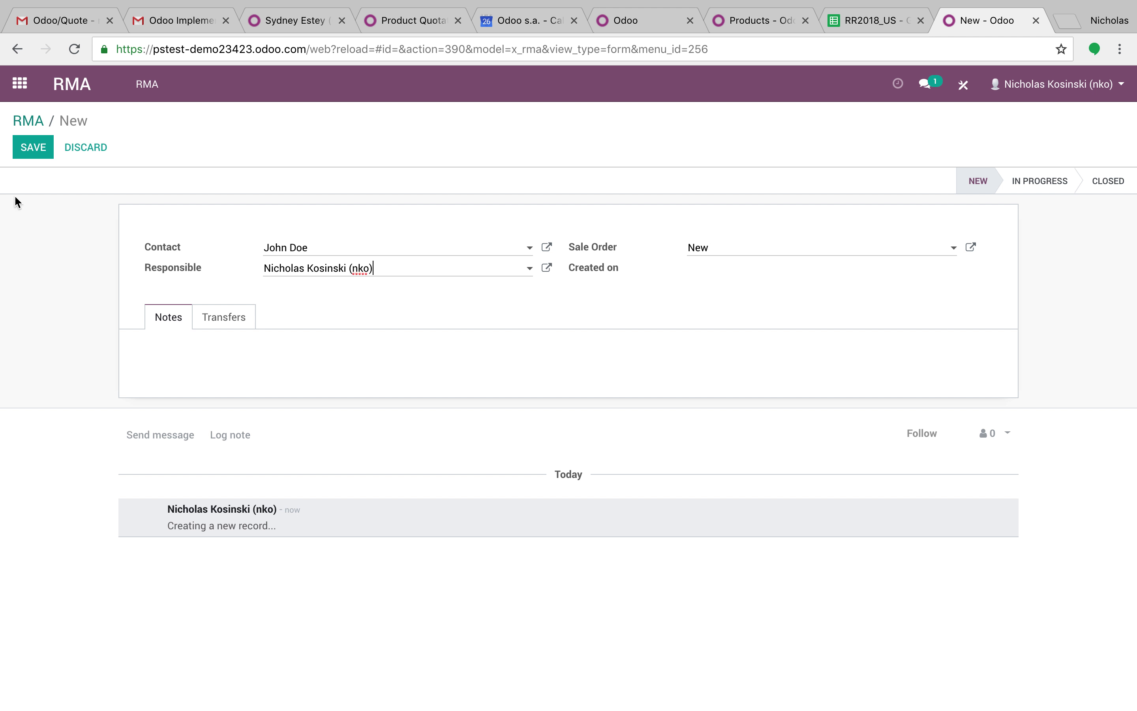
pyautogui.click(230, 320)
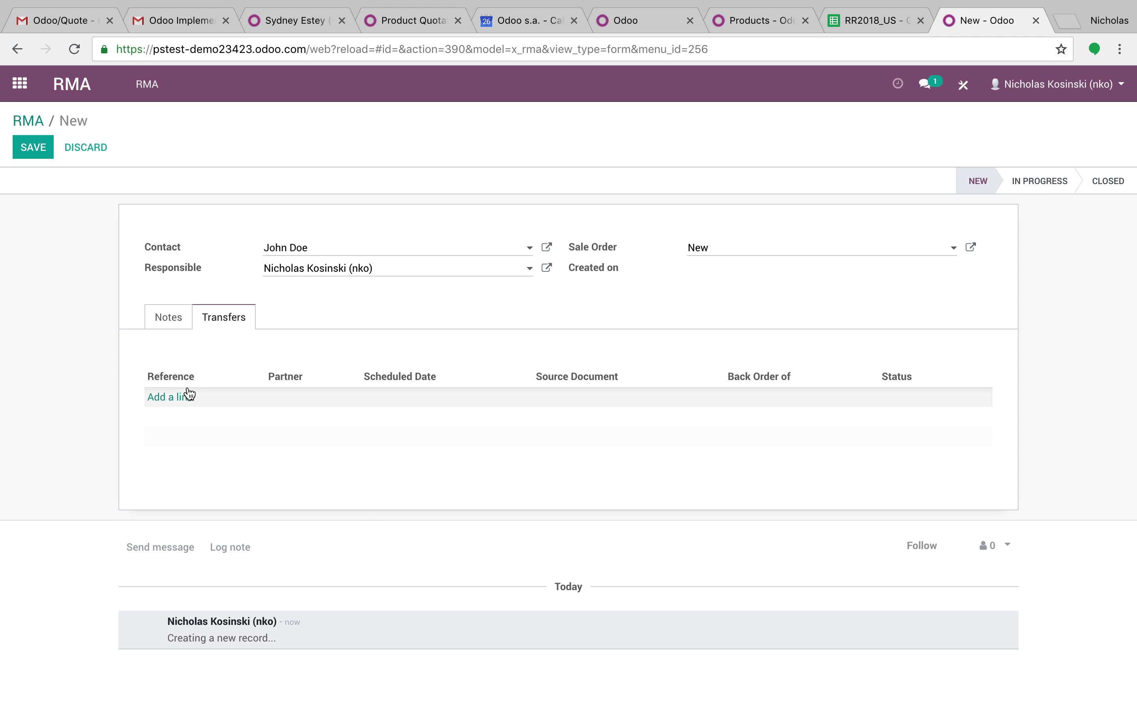
pyautogui.click(37, 149)
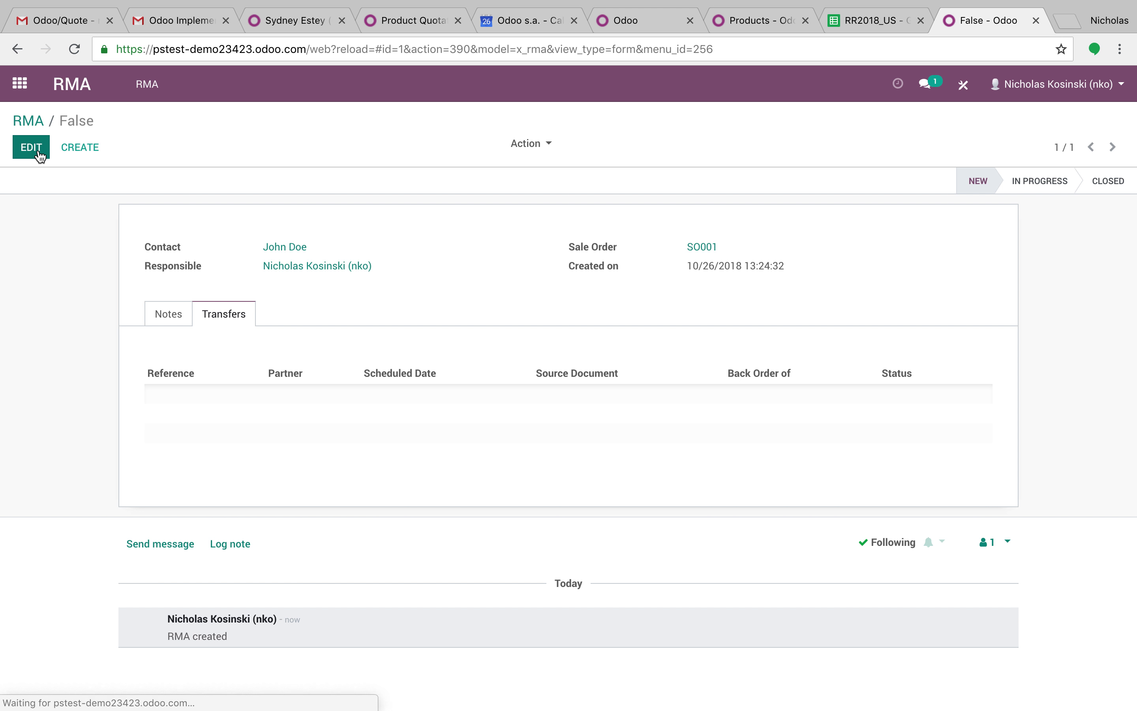
# - Add a Test Product line at 200 to SO001, confirm the order, and return to the RMA
pyautogui.click(719, 247)
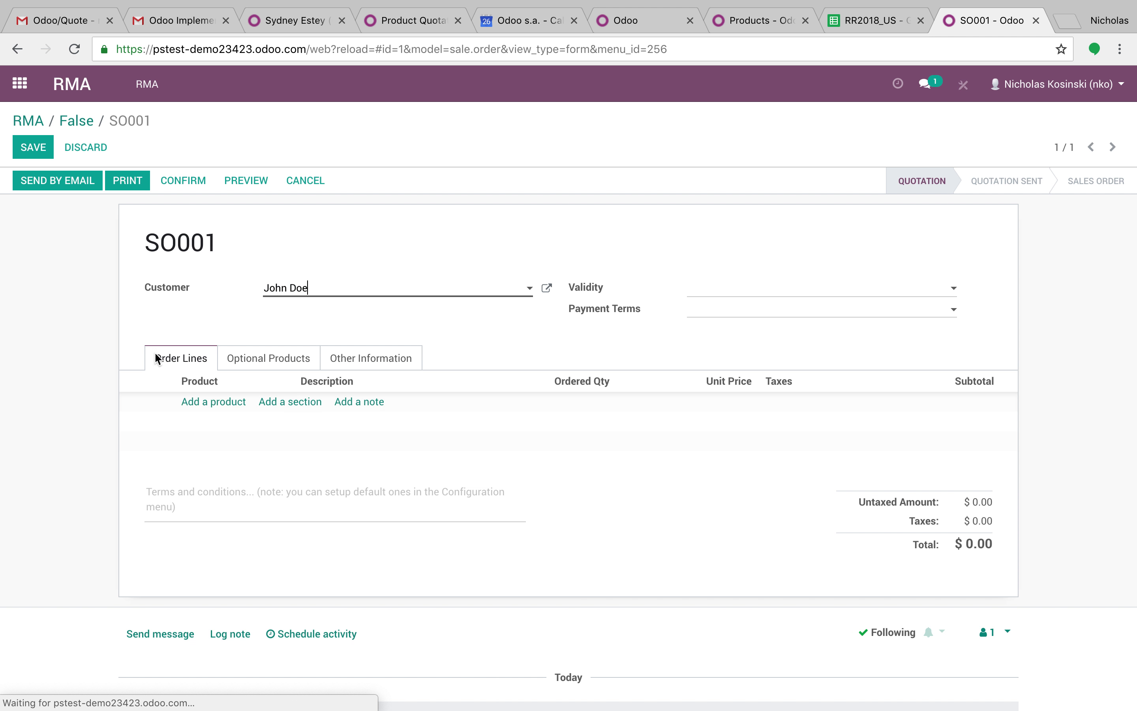
pyautogui.click(212, 402)
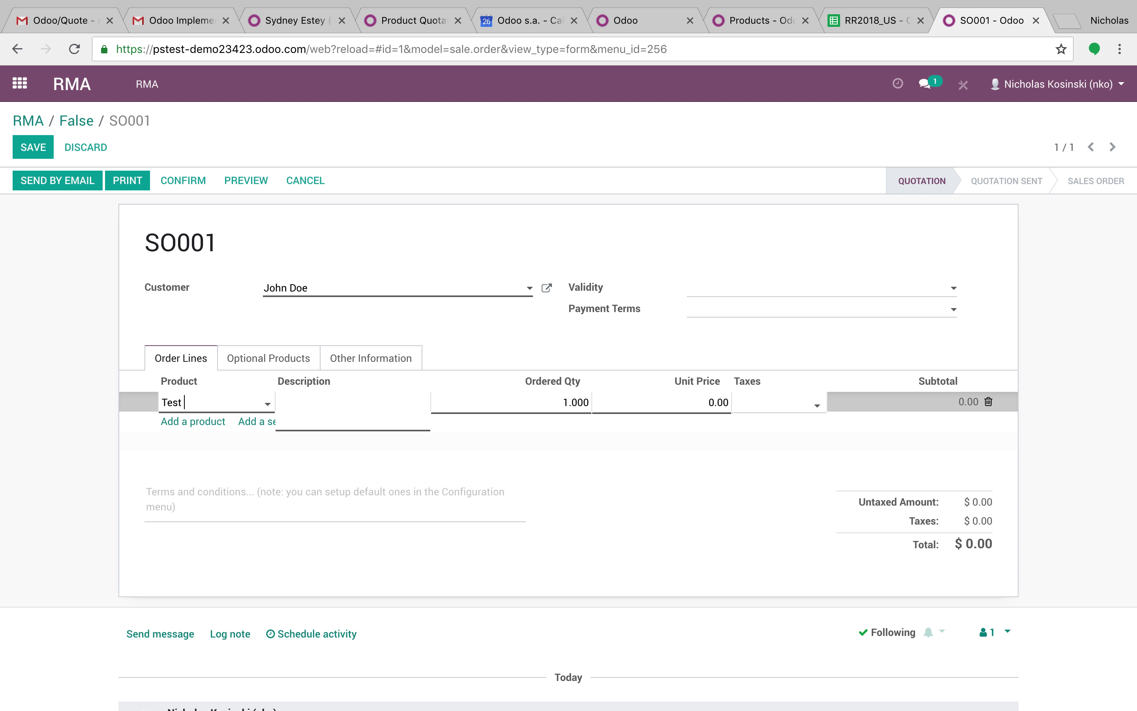
pyautogui.write('Test Product')
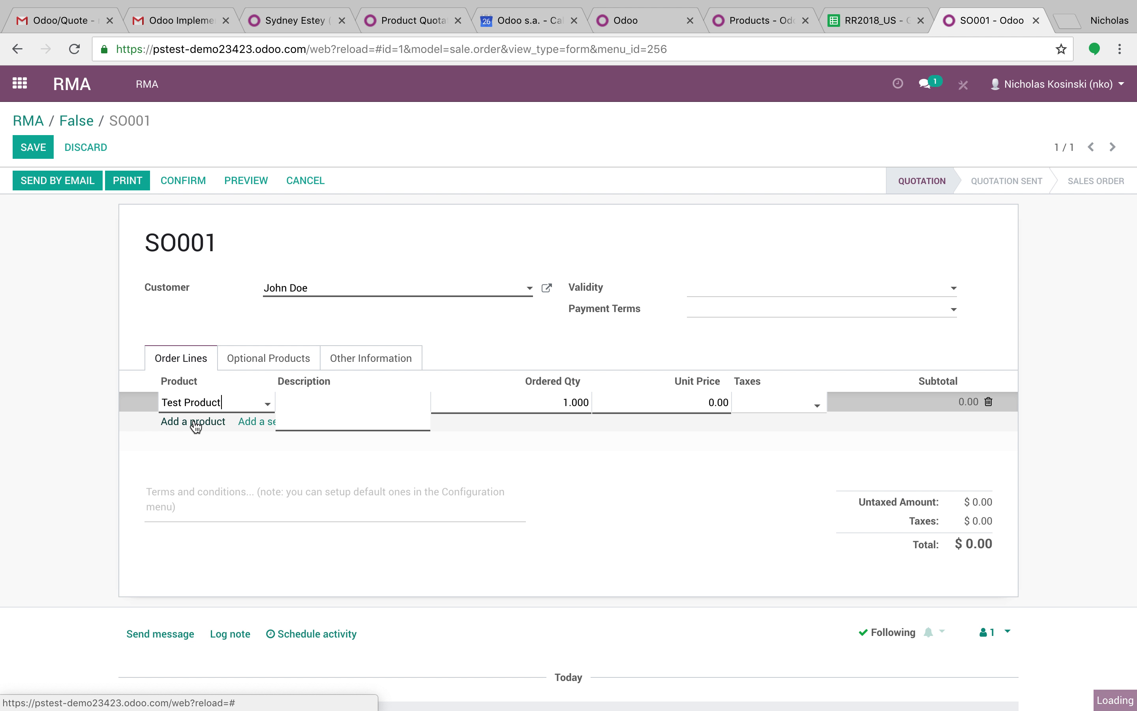
pyautogui.click(680, 405)
pyautogui.write('2')
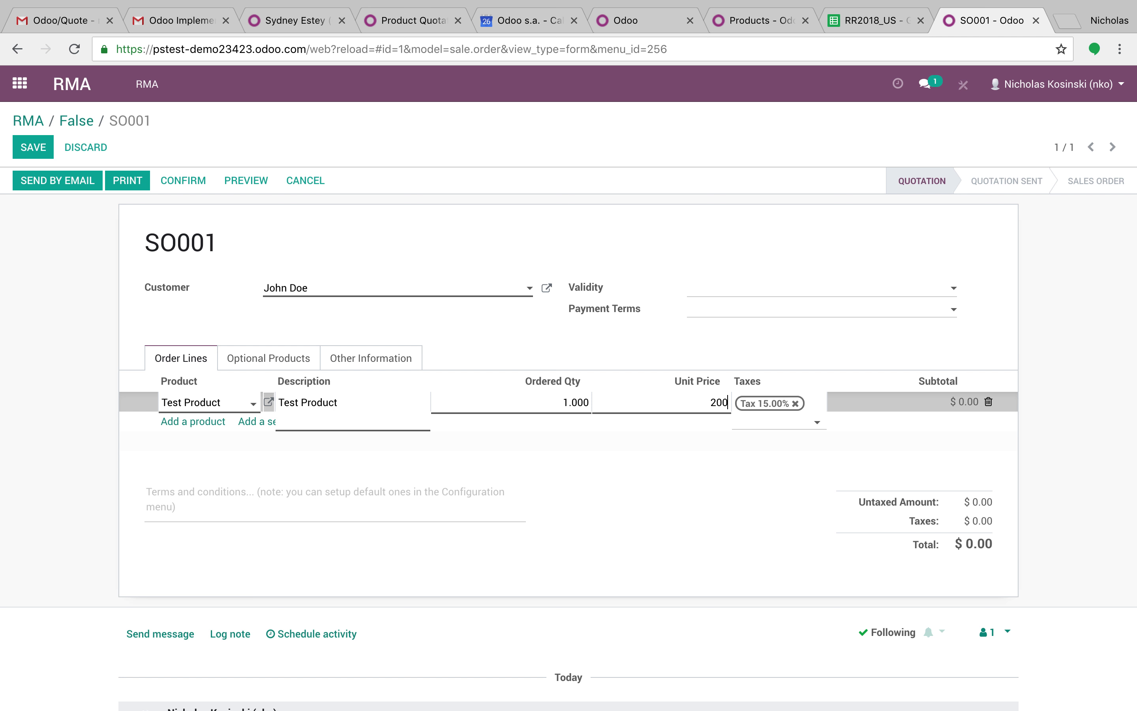
pyautogui.write('00')
pyautogui.click(32, 147)
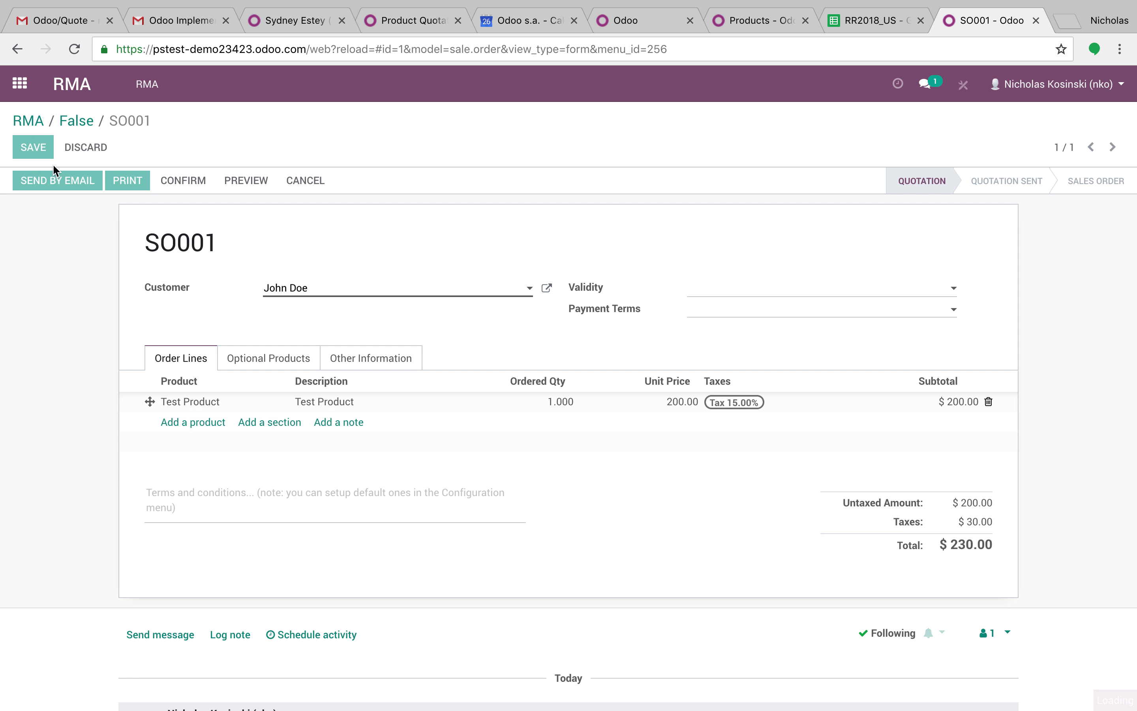
pyautogui.click(196, 180)
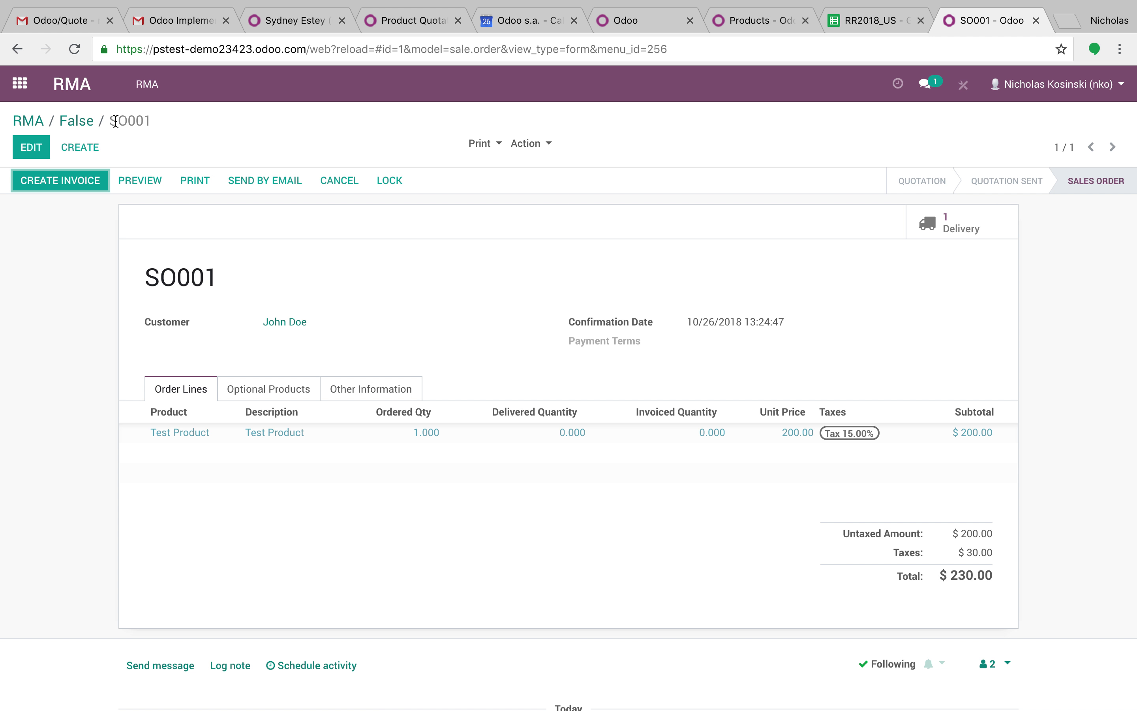
pyautogui.click(79, 121)
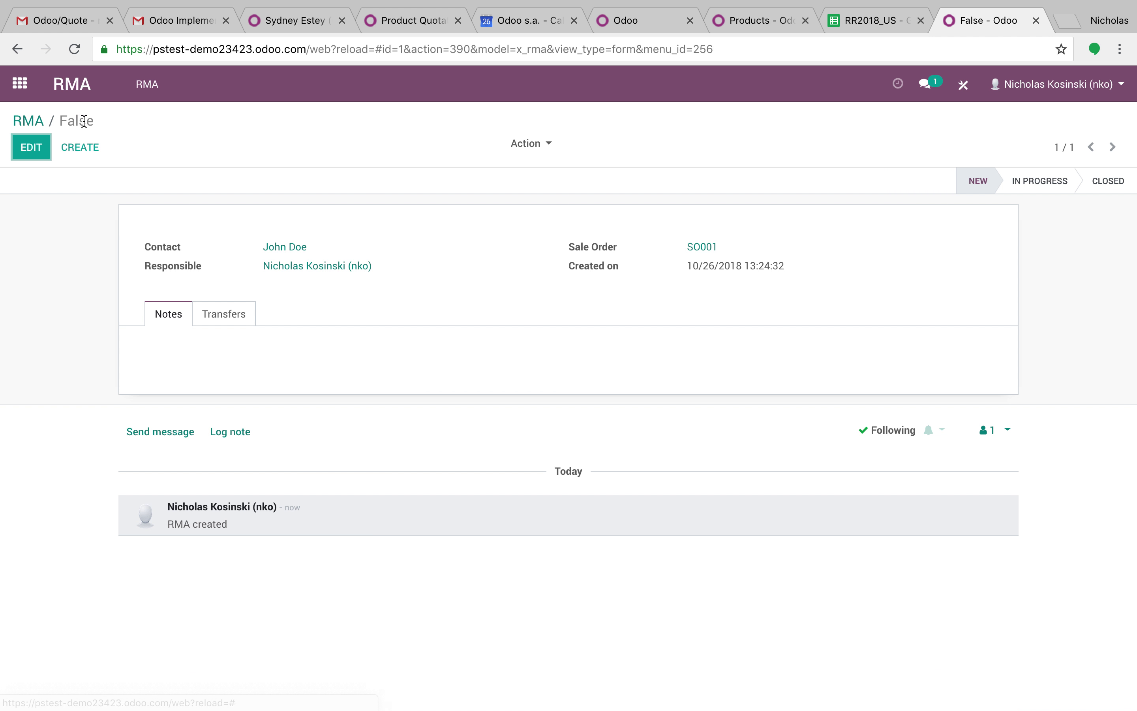
# - Add transfer WH/OUT/00001 under the RMA's Transfers, save, and advance its status to In Progress
pyautogui.click(26, 151)
pyautogui.click(230, 320)
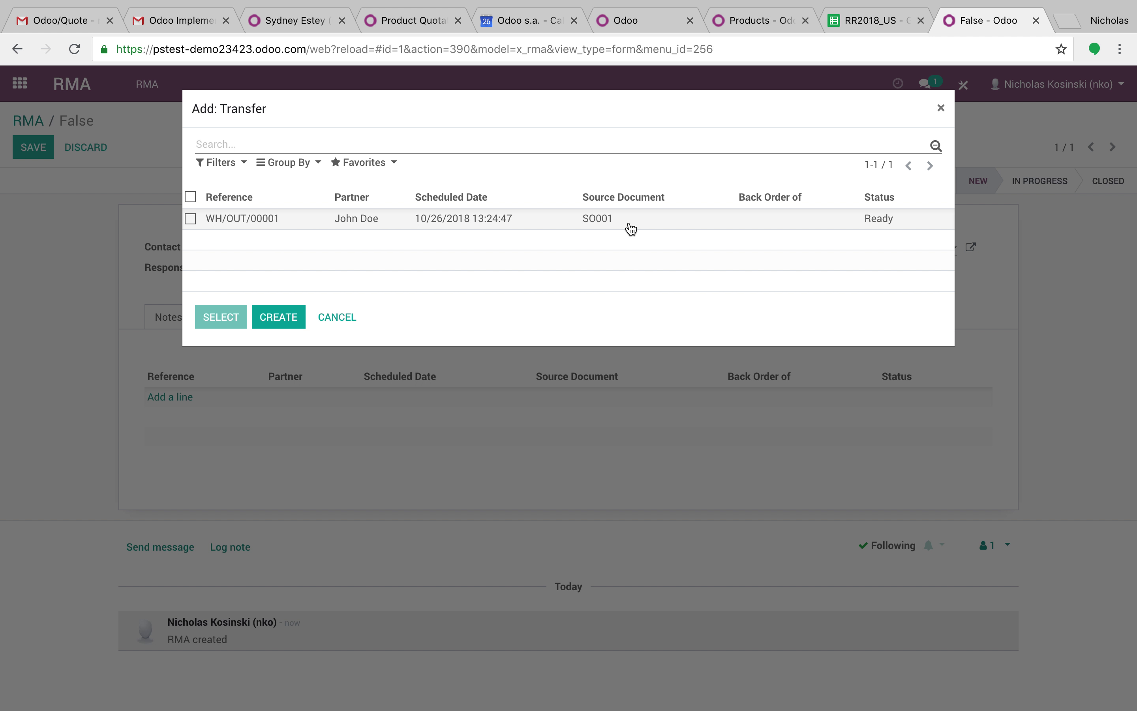
pyautogui.click(614, 225)
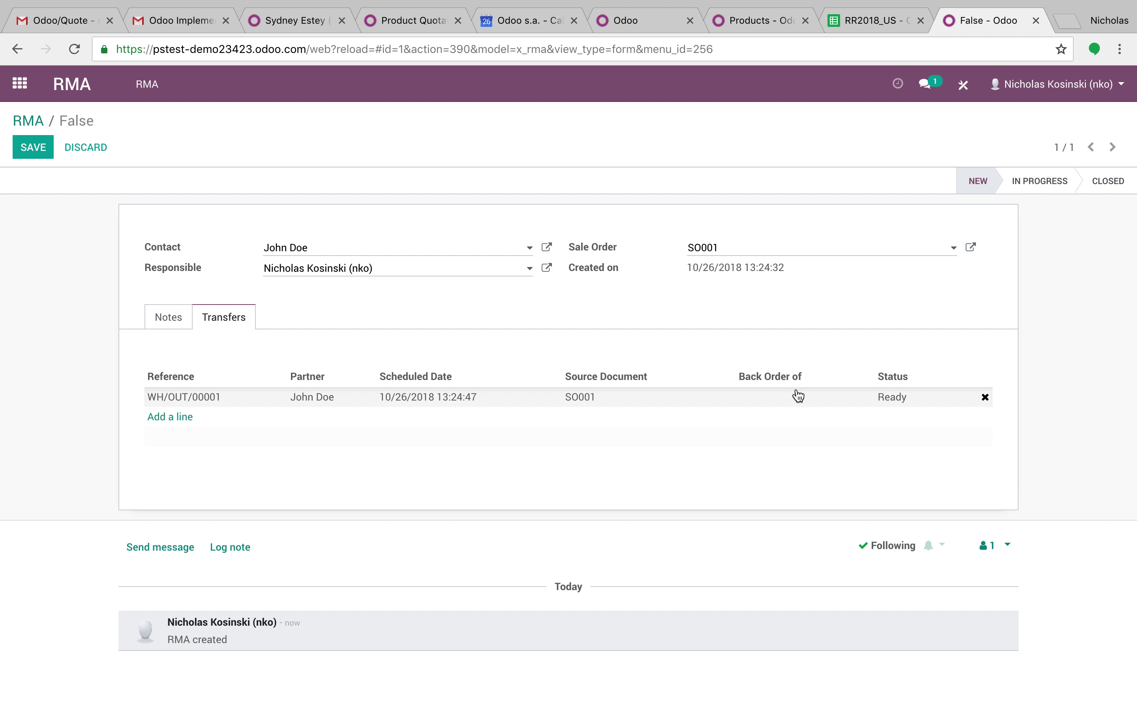
pyautogui.click(47, 152)
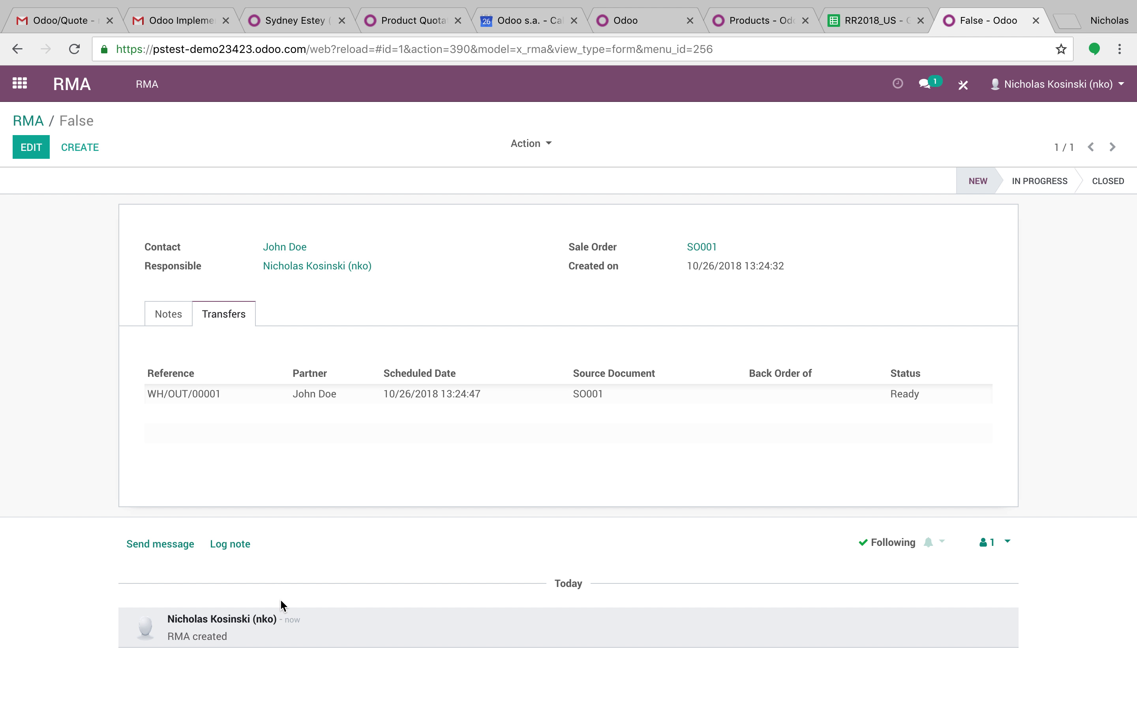
pyautogui.click(1043, 188)
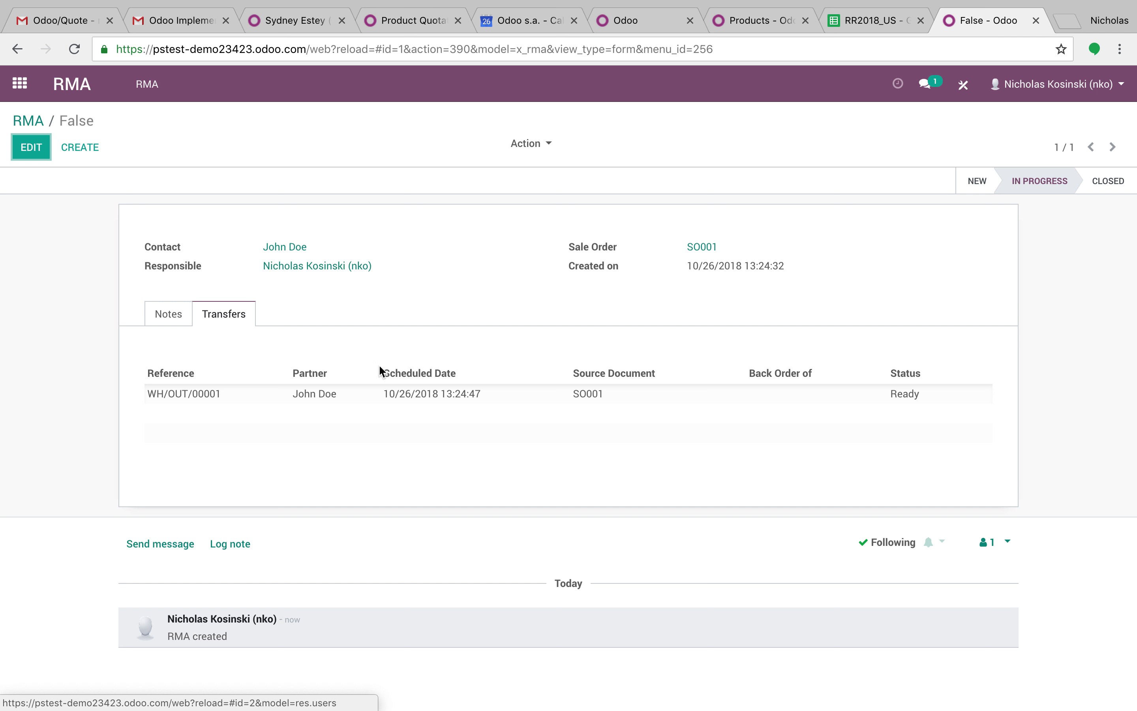
# - Create a new Internal-layout RMA Report in Studio and drop a data table onto its page
pyautogui.click(964, 85)
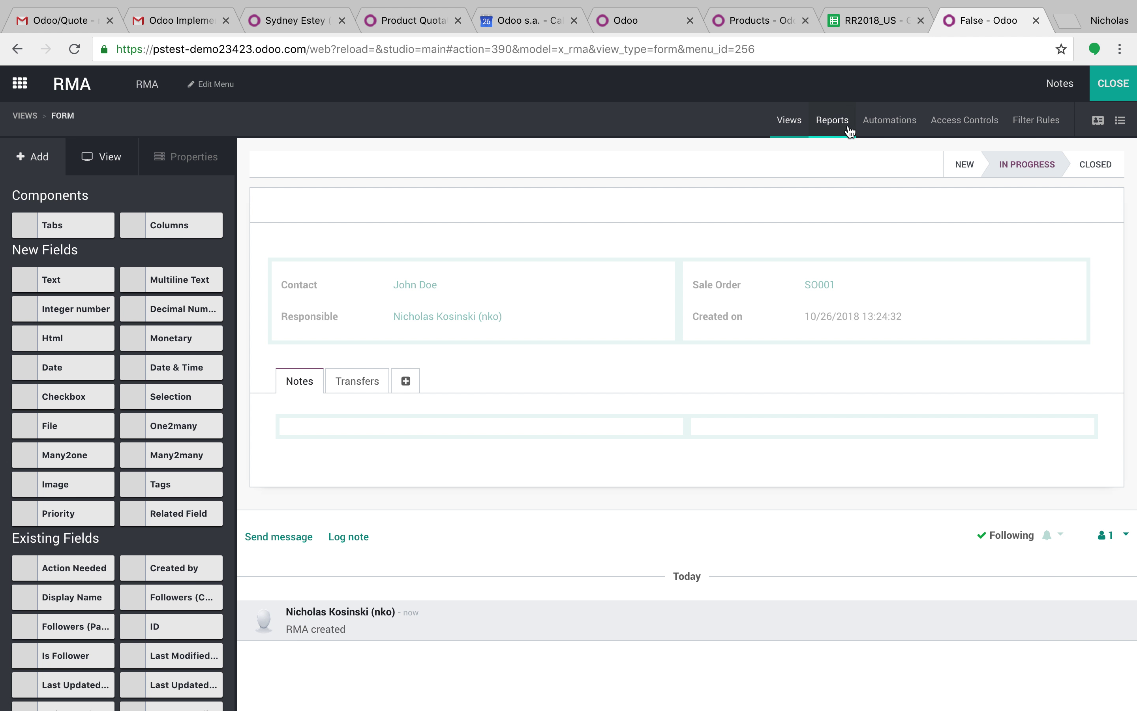
pyautogui.click(849, 128)
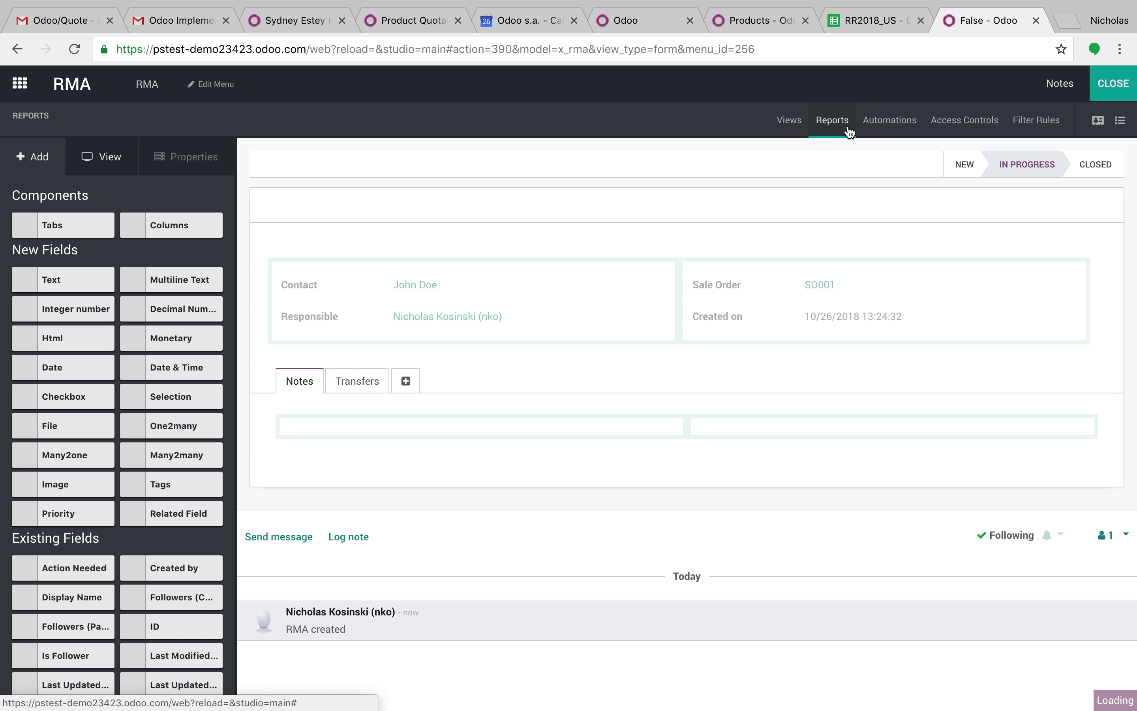
pyautogui.click(39, 186)
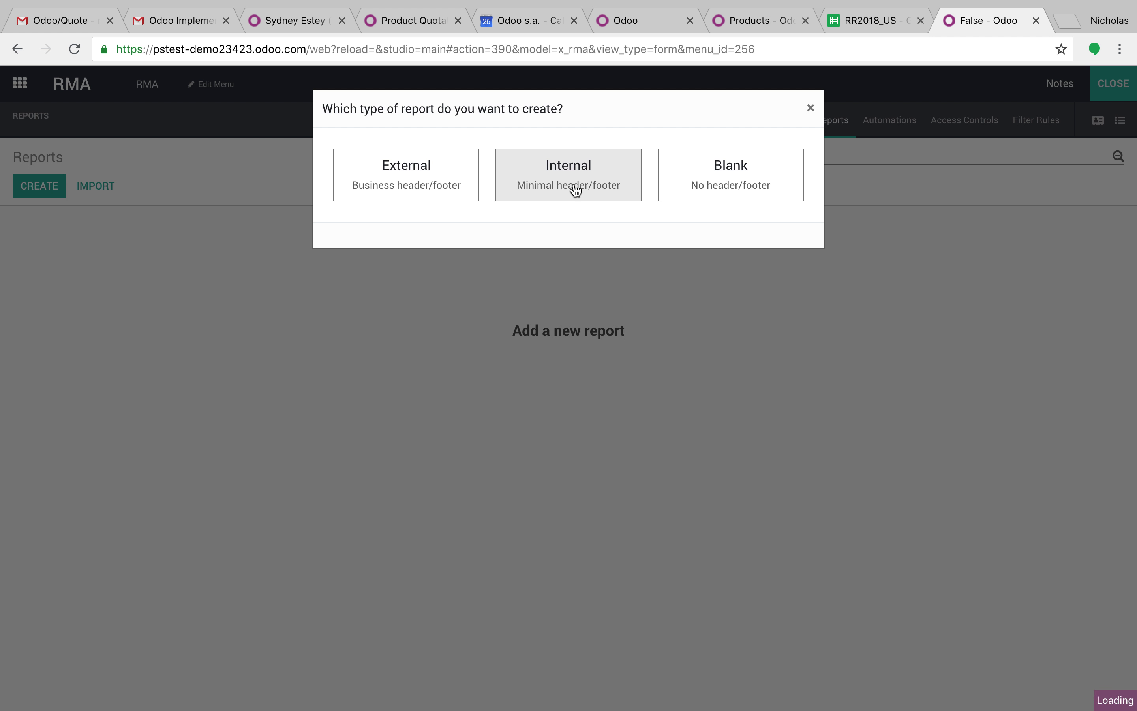
pyautogui.click(574, 256)
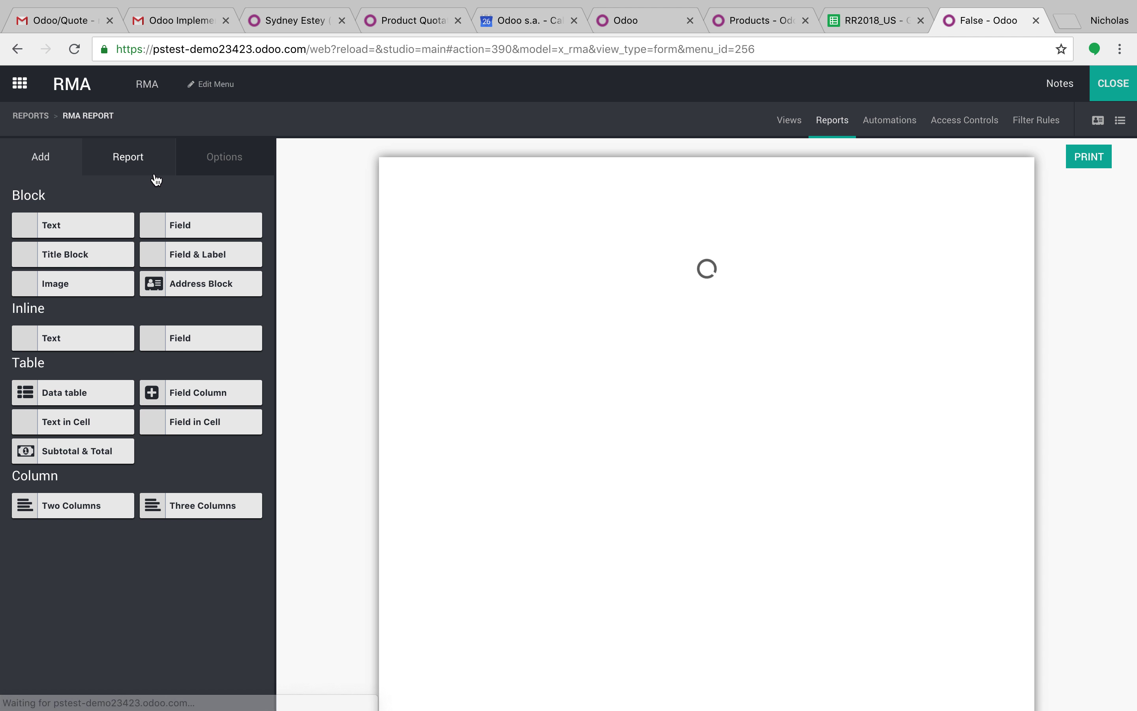
pyautogui.moveTo(117, 393); pyautogui.dragTo(641, 241)
# - Set the data table's source to doc (RMA) > Transfer so it lists WH/OUT/00001 by Name
pyautogui.click(551, 189)
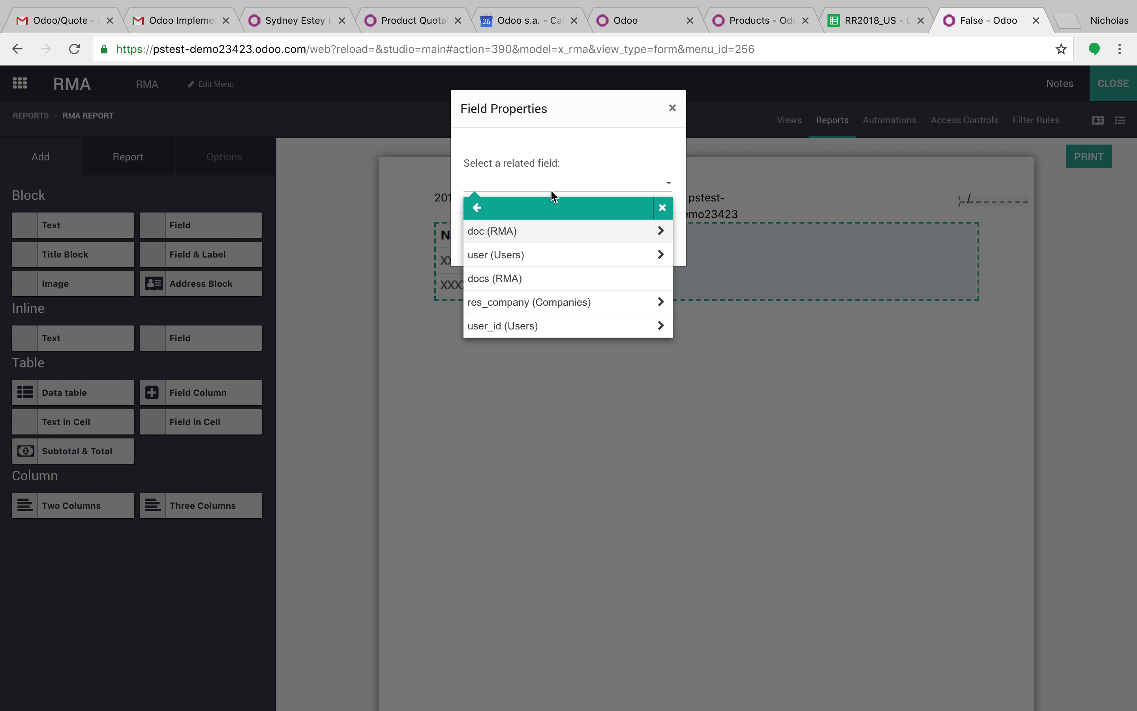
pyautogui.click(572, 277)
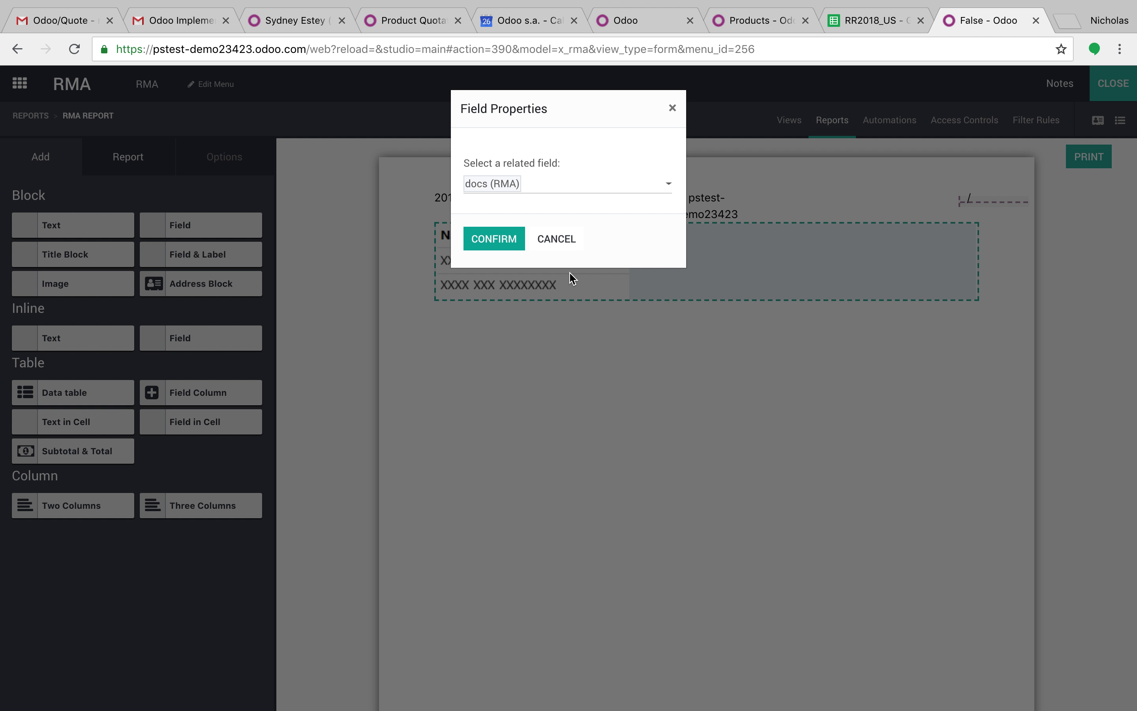
pyautogui.click(566, 185)
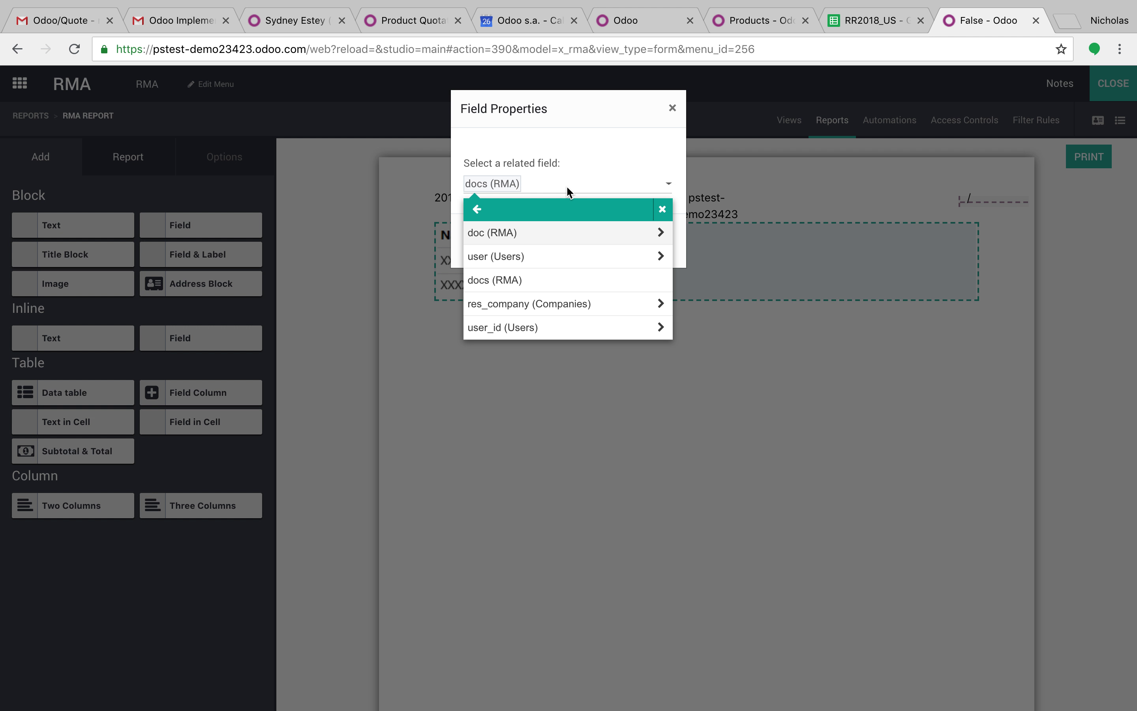
pyautogui.click(477, 209)
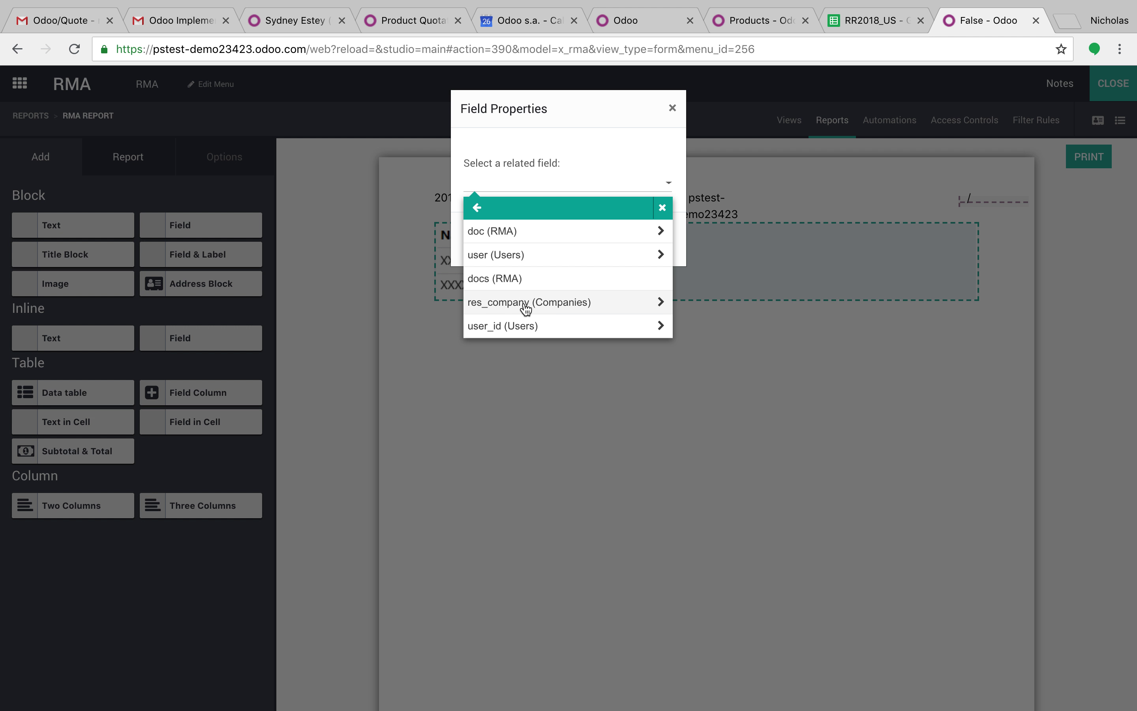
pyautogui.click(569, 235)
pyautogui.scroll(-1, 571, 380)
pyautogui.click(559, 440)
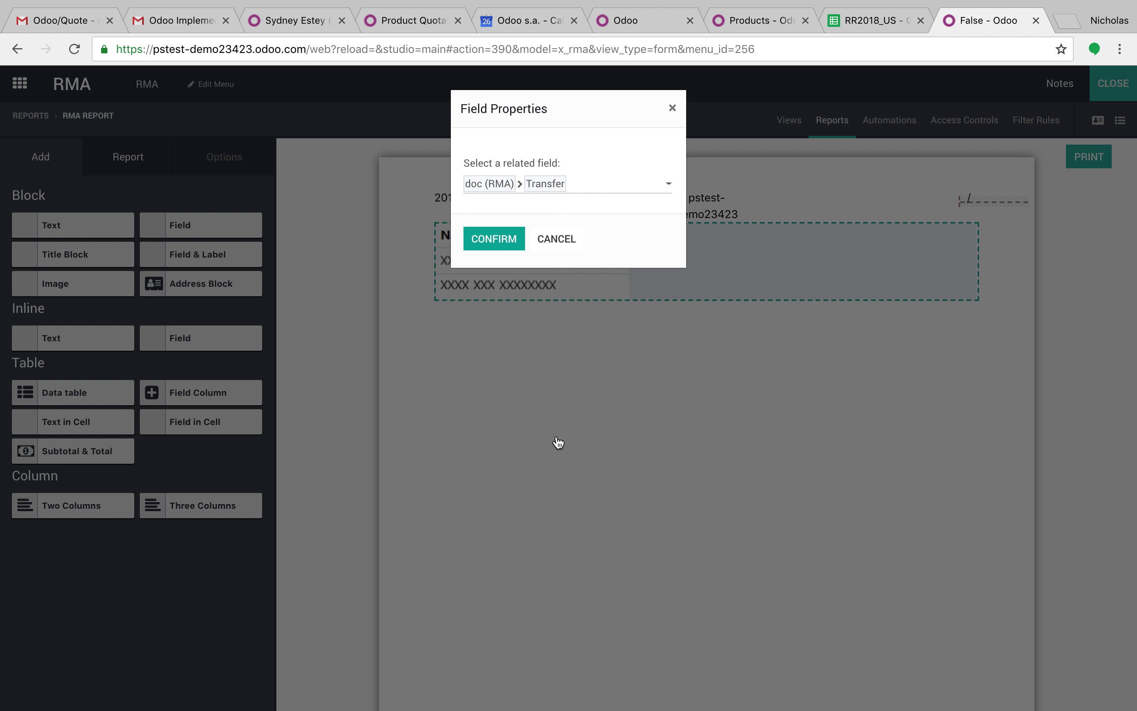
pyautogui.click(504, 244)
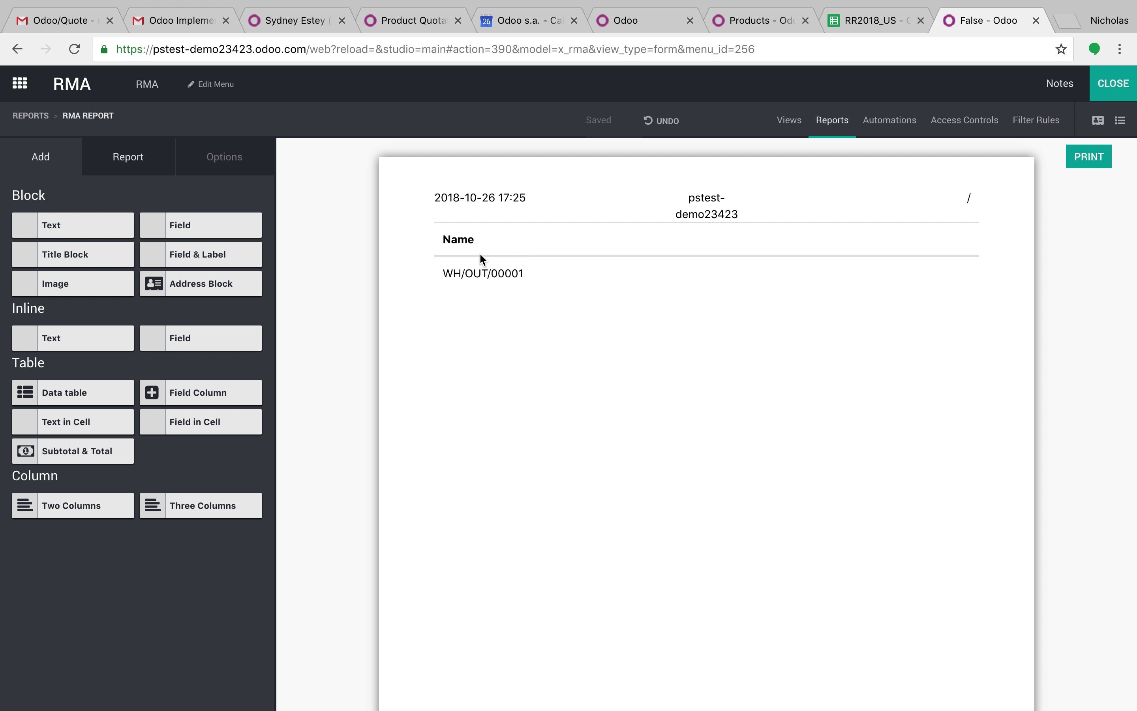
pyautogui.moveTo(243, 390); pyautogui.dragTo(863, 242)
# - Fill the new report column with the transfer's Product > Name field
pyautogui.click(591, 182)
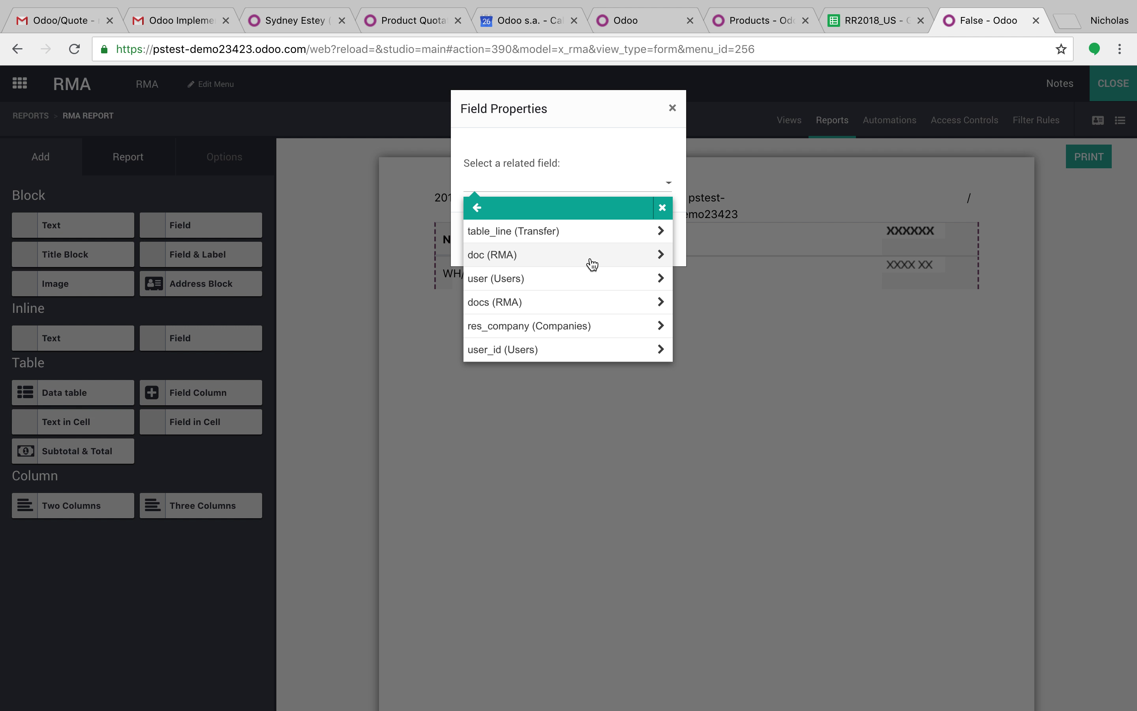
pyautogui.click(594, 240)
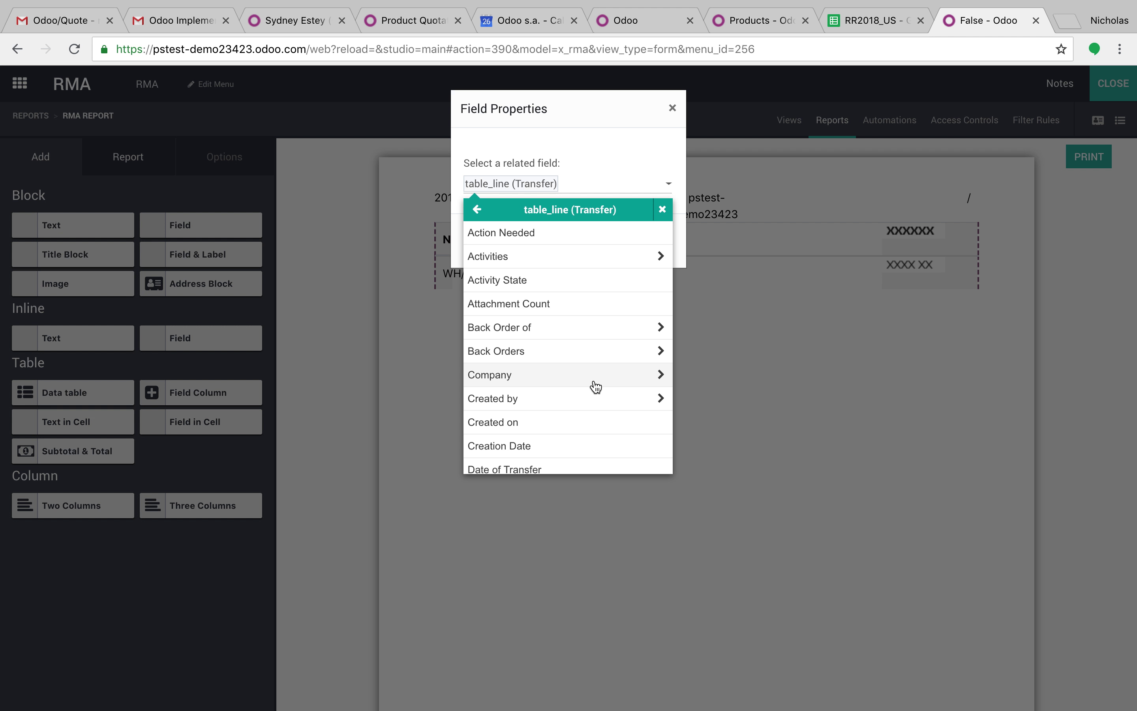
pyautogui.scroll(-7, 593, 387)
pyautogui.scroll(-10, 596, 387)
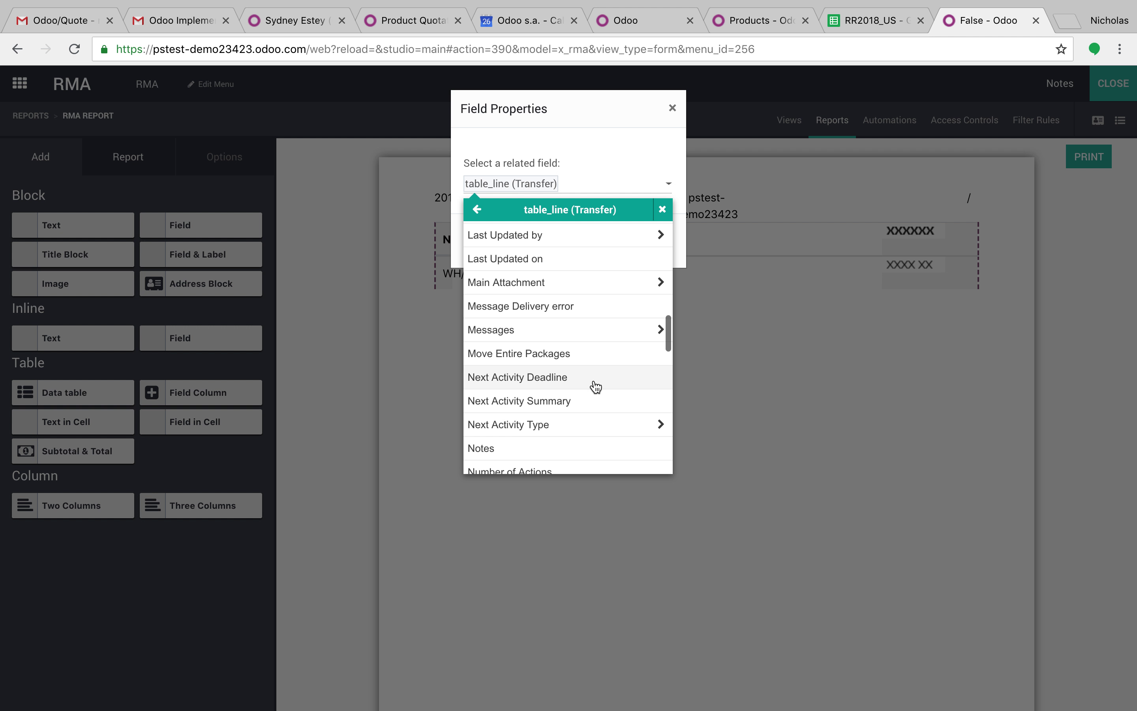
pyautogui.scroll(-1, 583, 447)
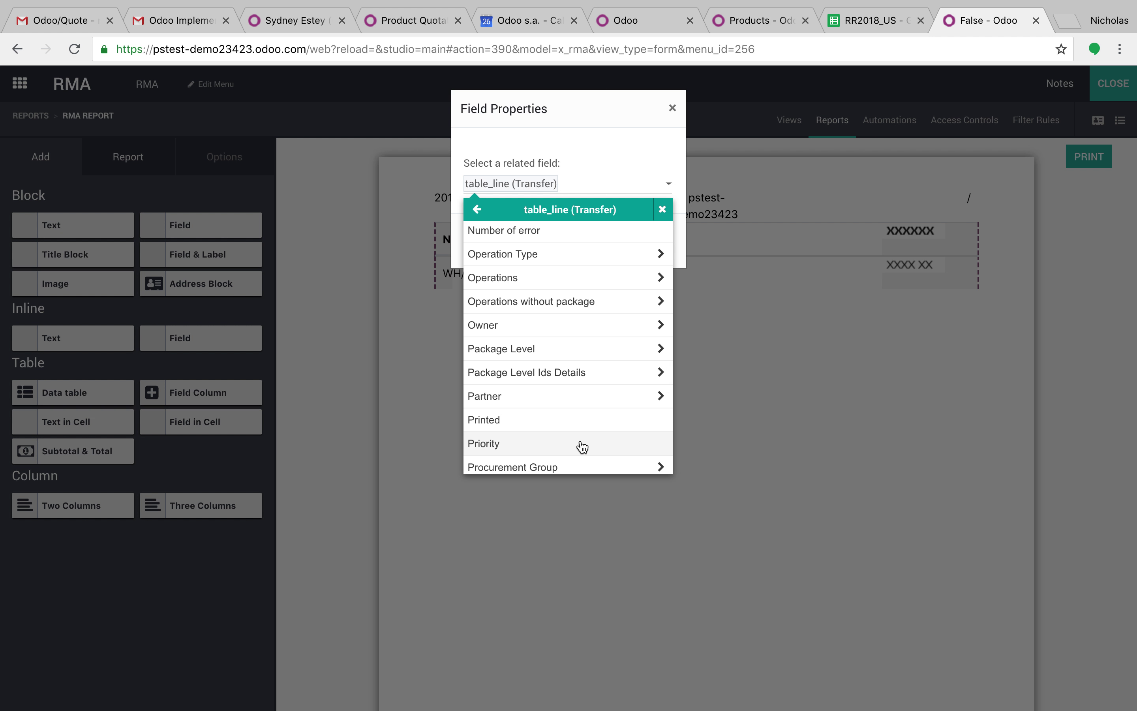
pyautogui.scroll(-3, 583, 445)
pyautogui.click(587, 425)
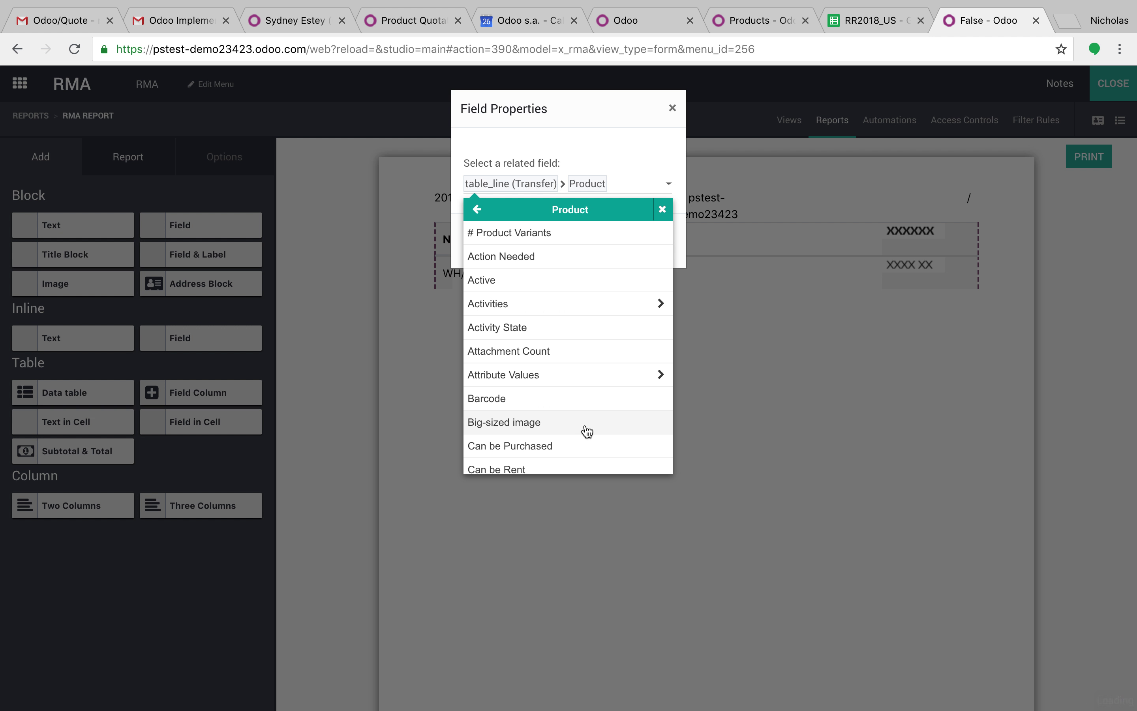
pyautogui.scroll(-3, 584, 414)
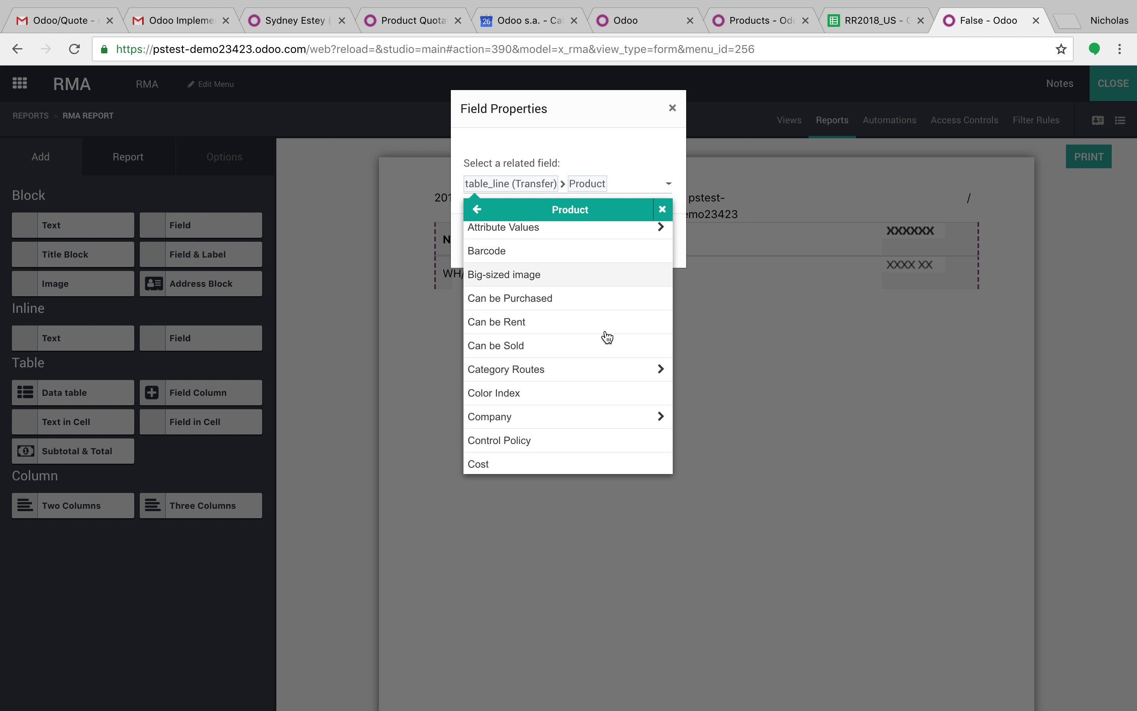
pyautogui.scroll(-10, 607, 337)
pyautogui.click(600, 424)
pyautogui.click(514, 248)
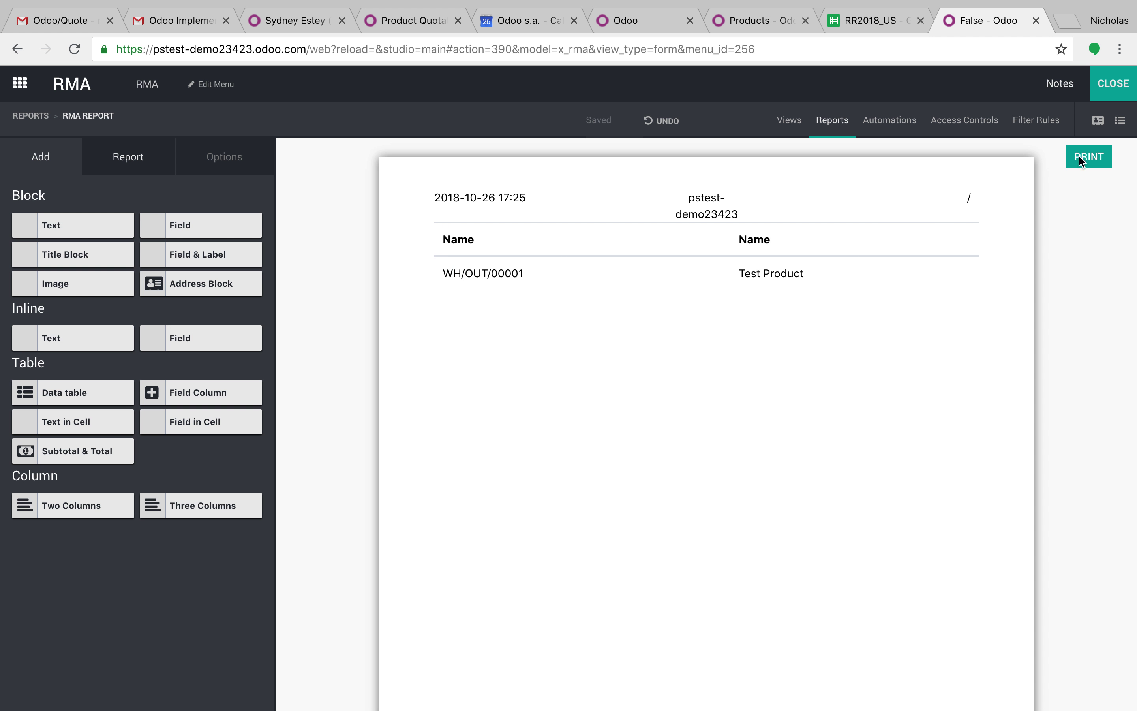
# - Exit Studio and print the RMA Report for the record
pyautogui.click(1112, 85)
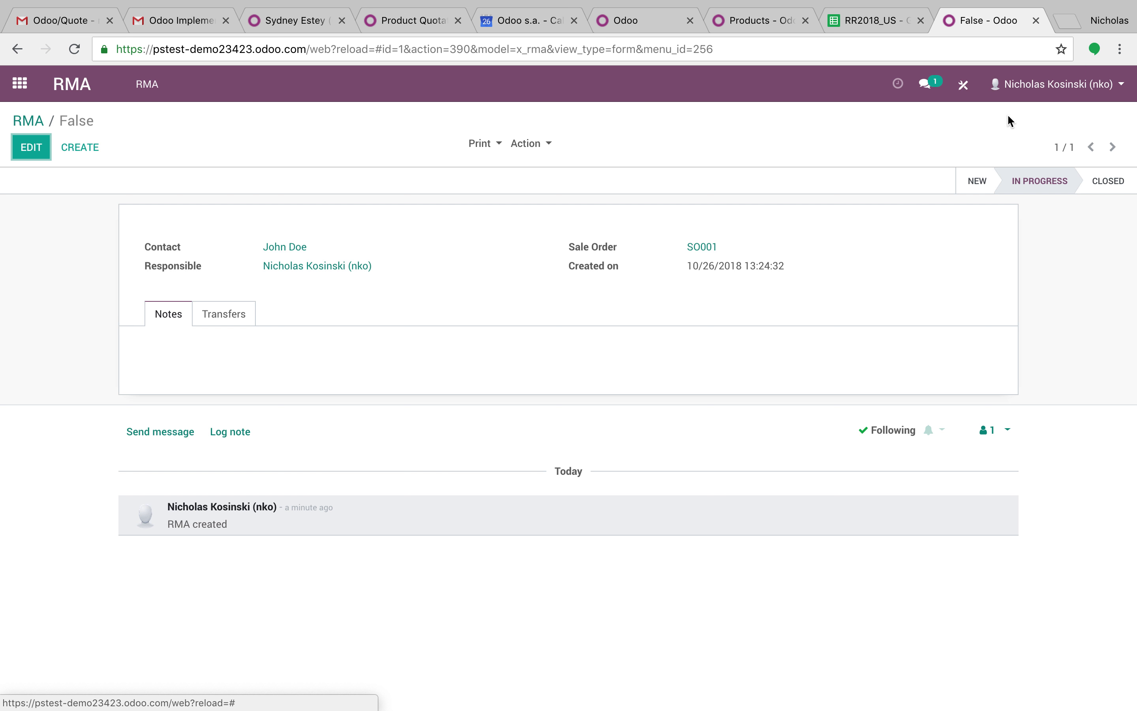
pyautogui.click(494, 143)
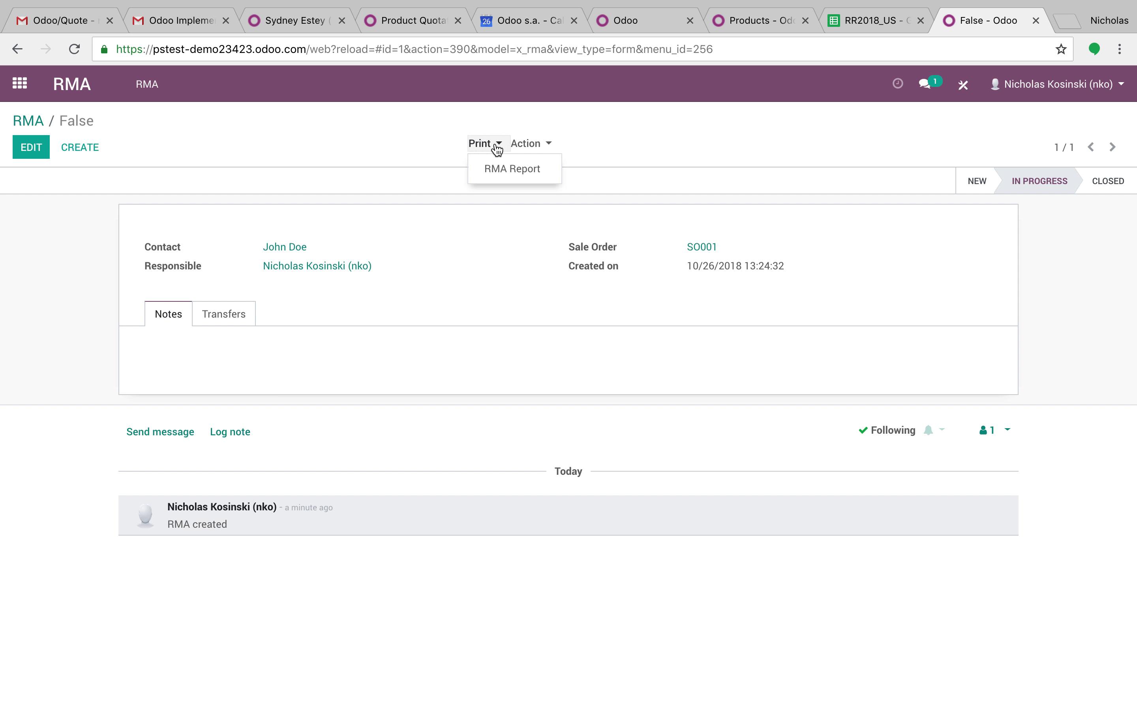
pyautogui.click(502, 171)
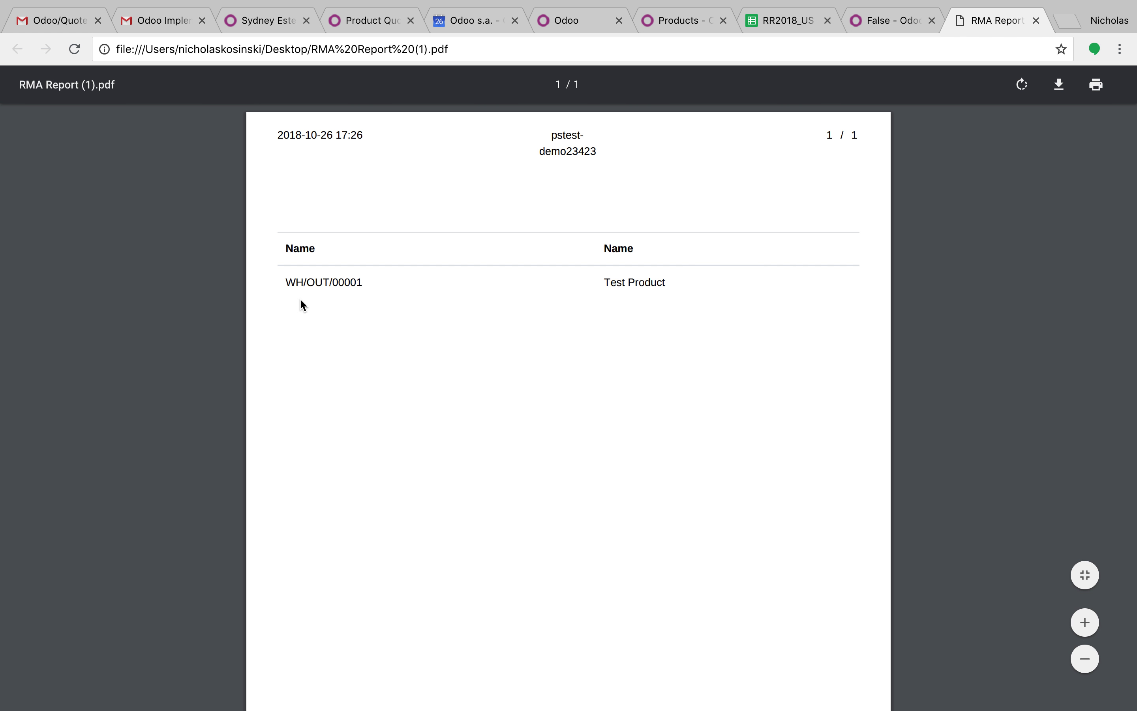
# - Close the RMA Report PDF showing WH/OUT/00001 with Test Product
pyautogui.click(1037, 22)
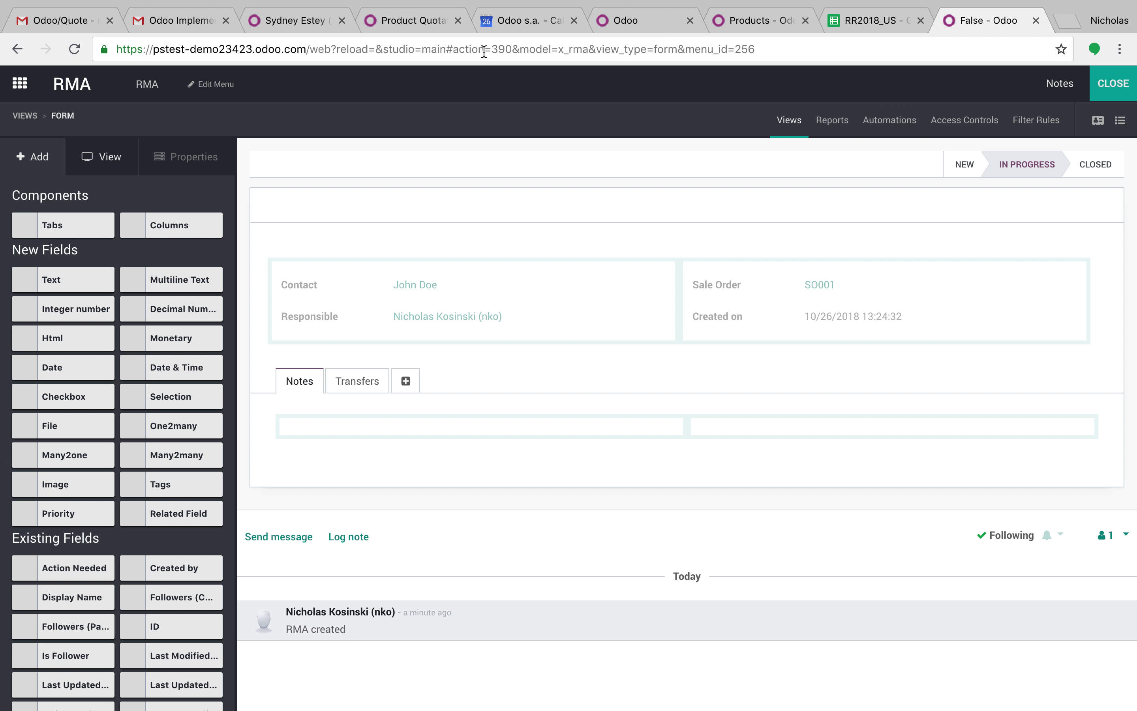
# - Exit Studio and reload Odoo with 'debug' added to the URL to enable developer mode
pyautogui.click(1113, 83)
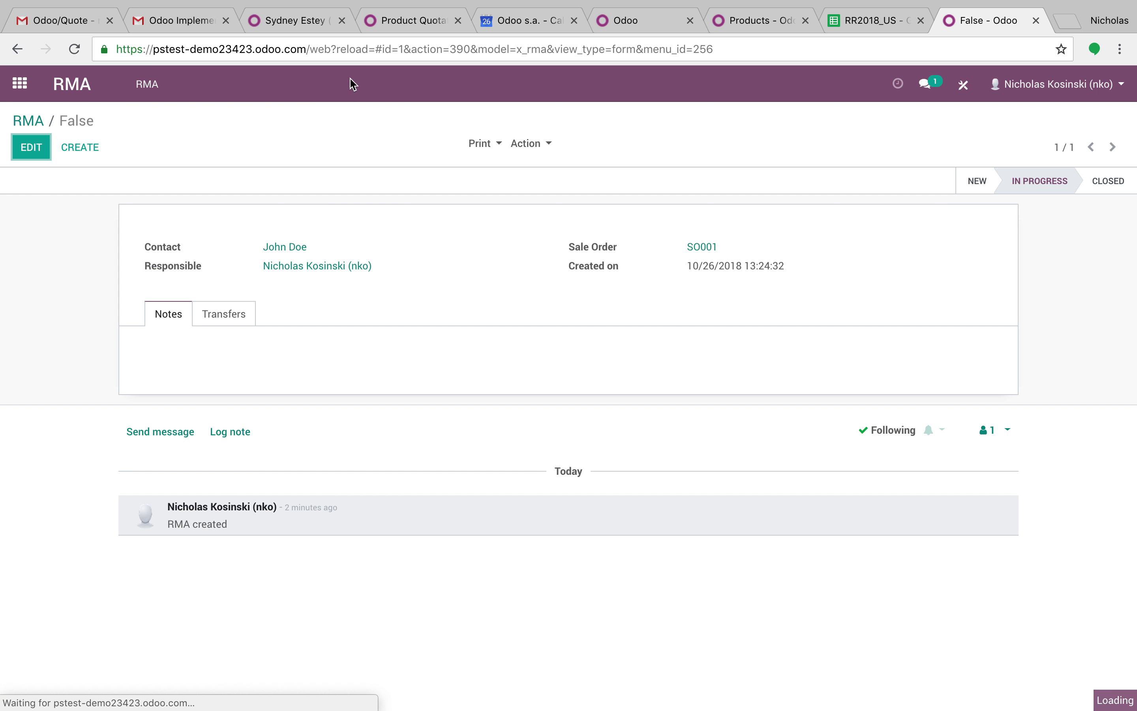
pyautogui.click(337, 52)
pyautogui.click(334, 50)
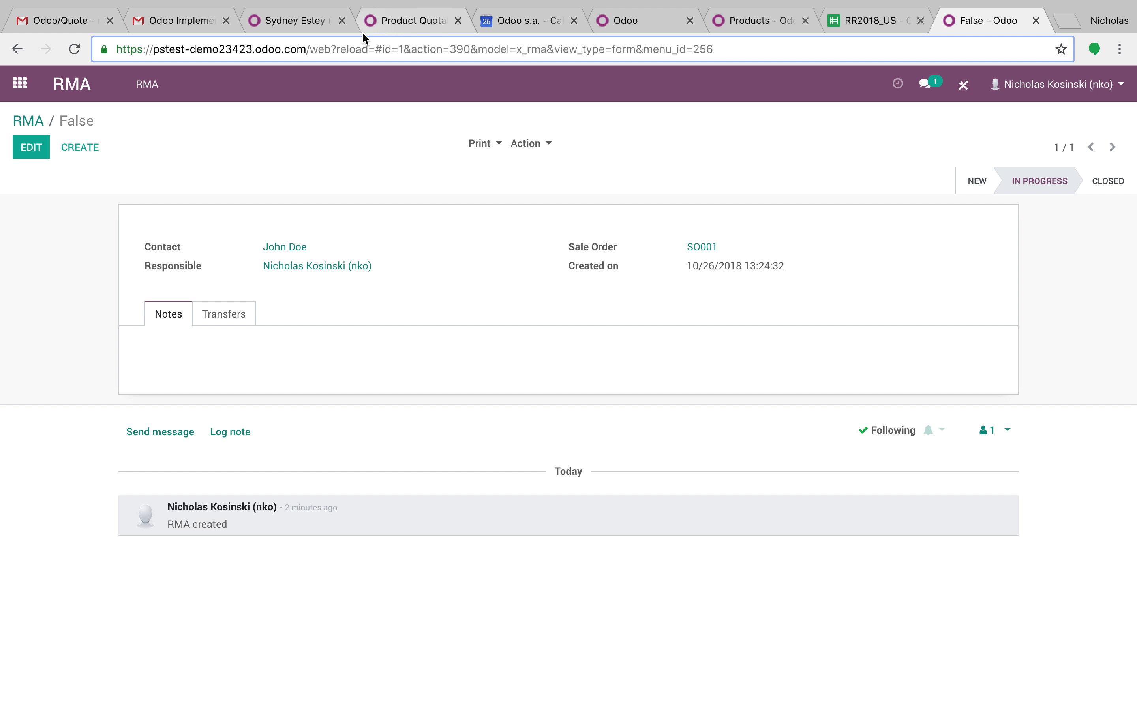
pyautogui.write('debug')
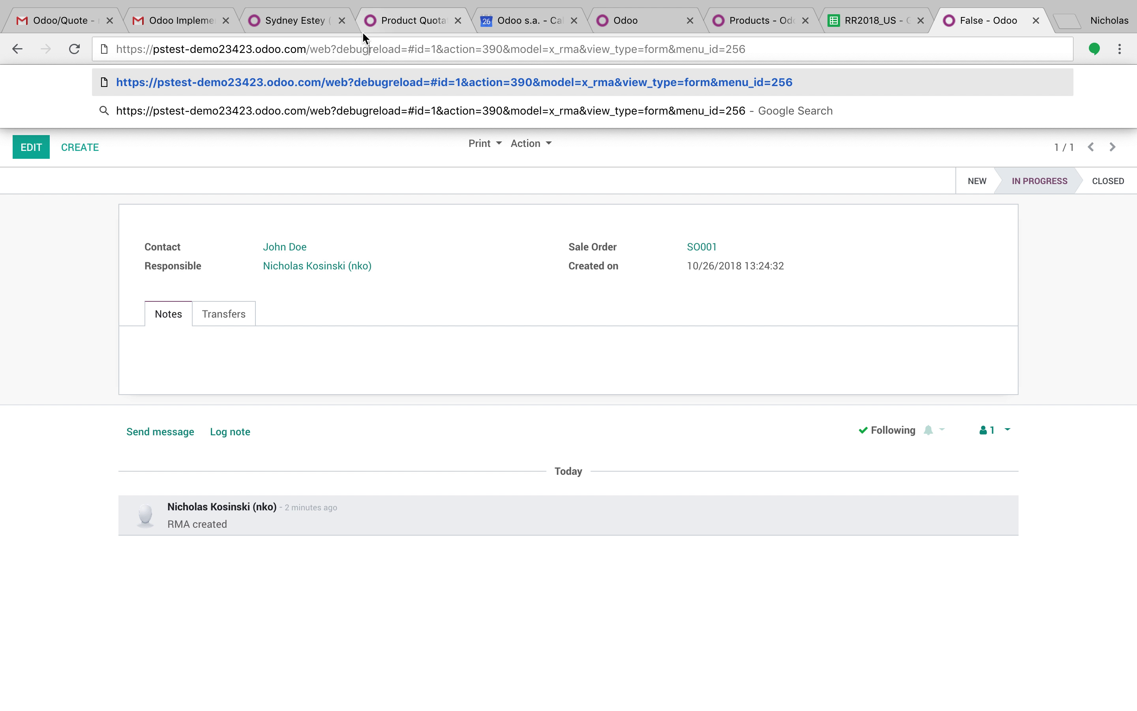
pyautogui.write('#')
pyautogui.press('Return')
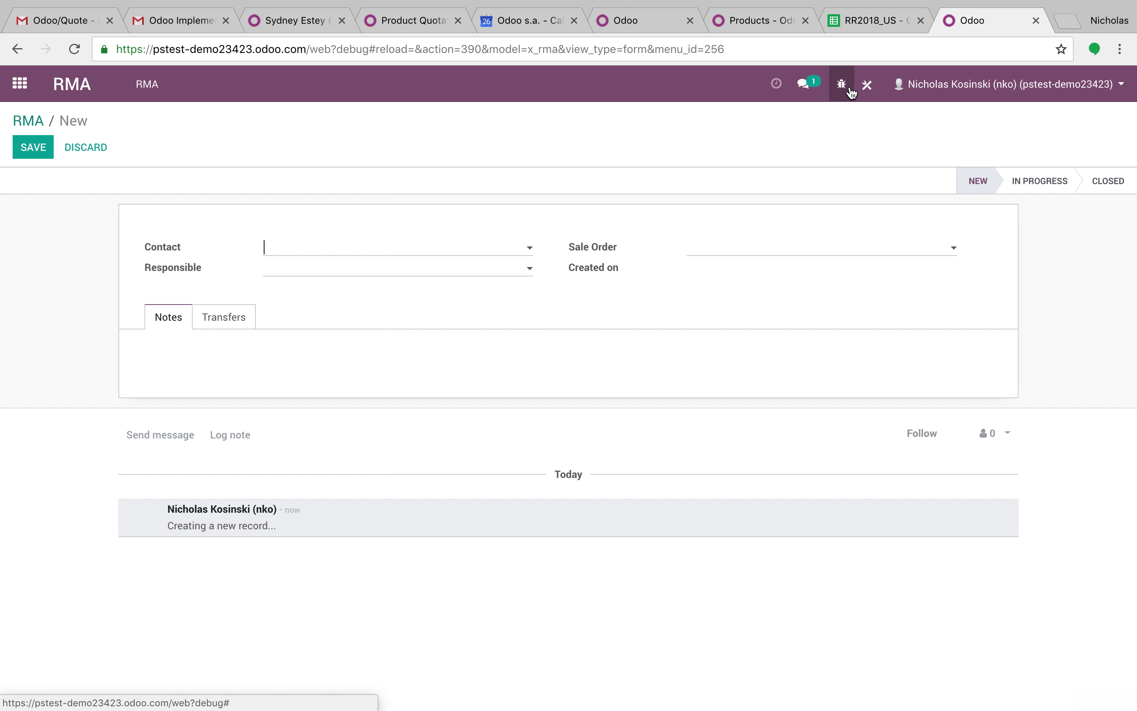
# - Open the RMA Report in Studio, view its XML template, then close Studio
pyautogui.click(867, 85)
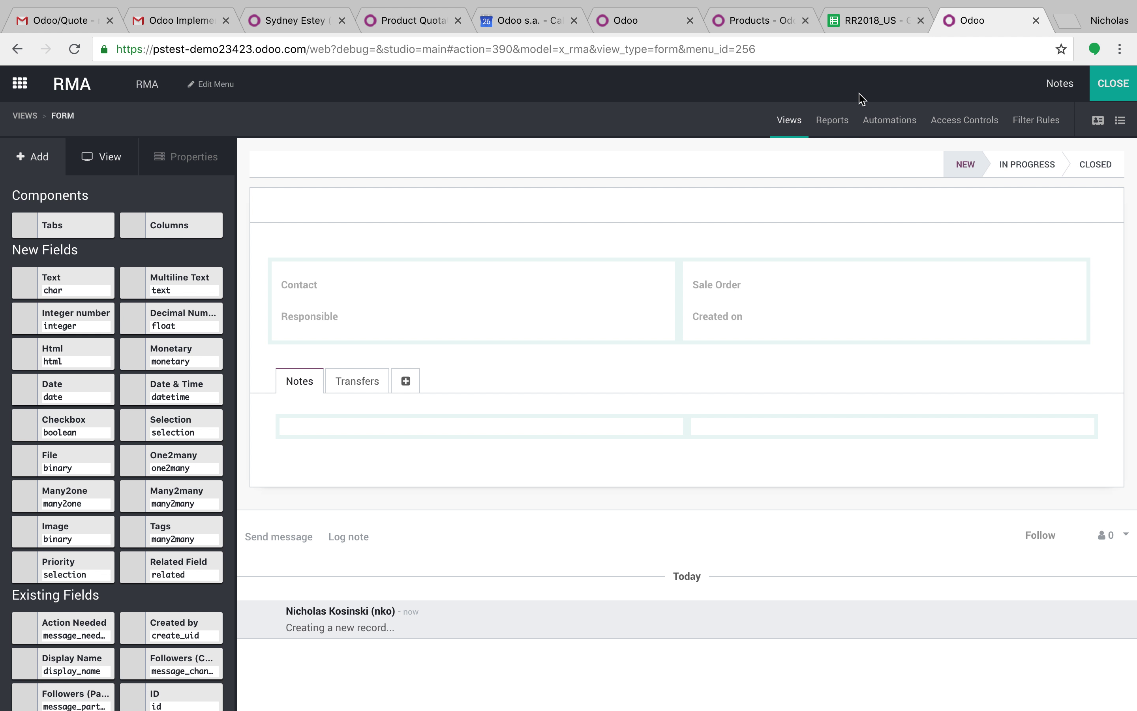
pyautogui.click(846, 120)
pyautogui.click(146, 247)
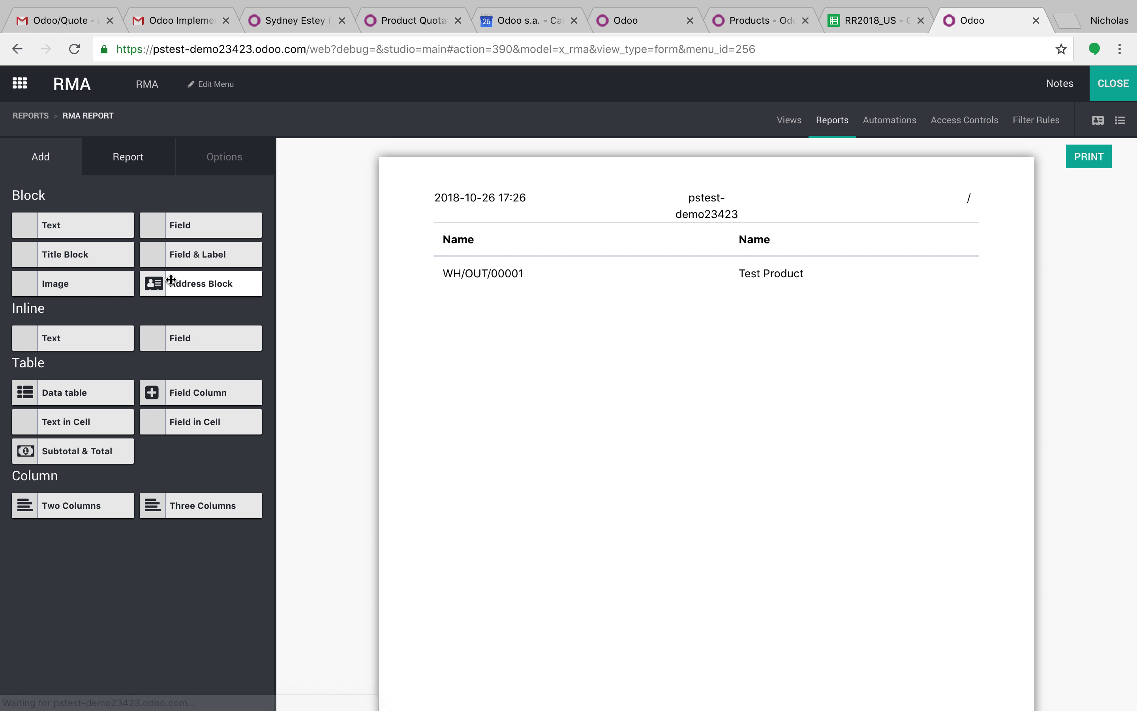
pyautogui.click(131, 153)
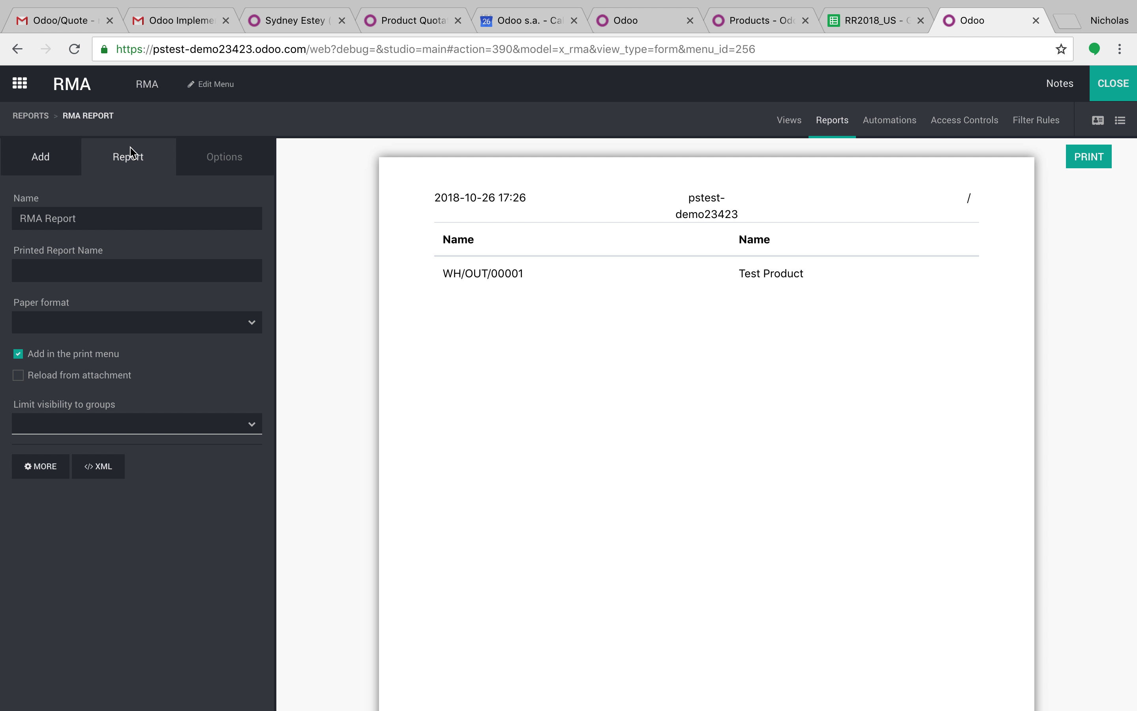
pyautogui.click(99, 467)
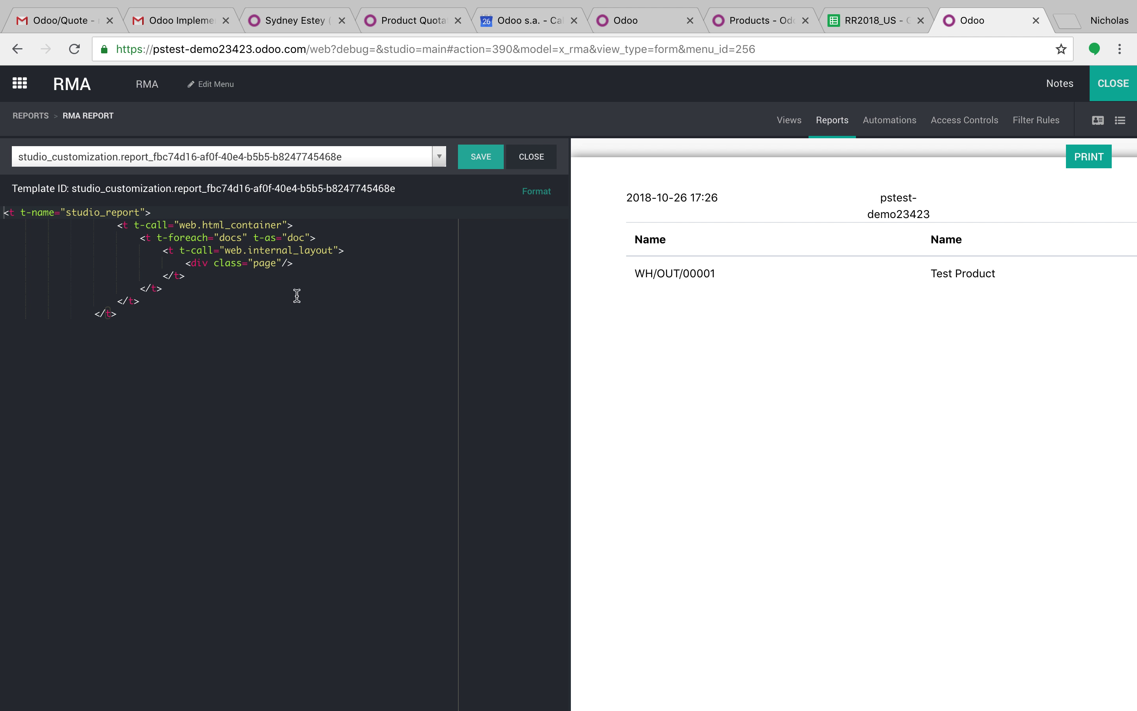
pyautogui.click(1121, 91)
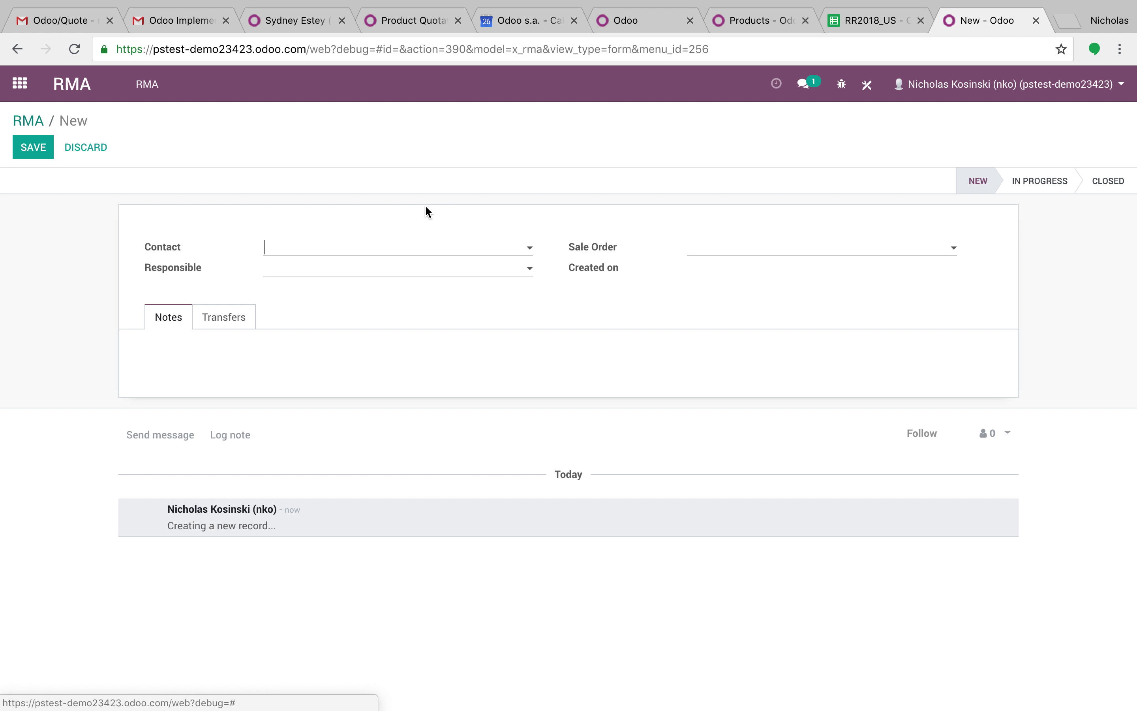
# - Create and save a second RMA with the customer contact, sale order SO001 and current user responsible
pyautogui.click(348, 246)
pyautogui.click(350, 275)
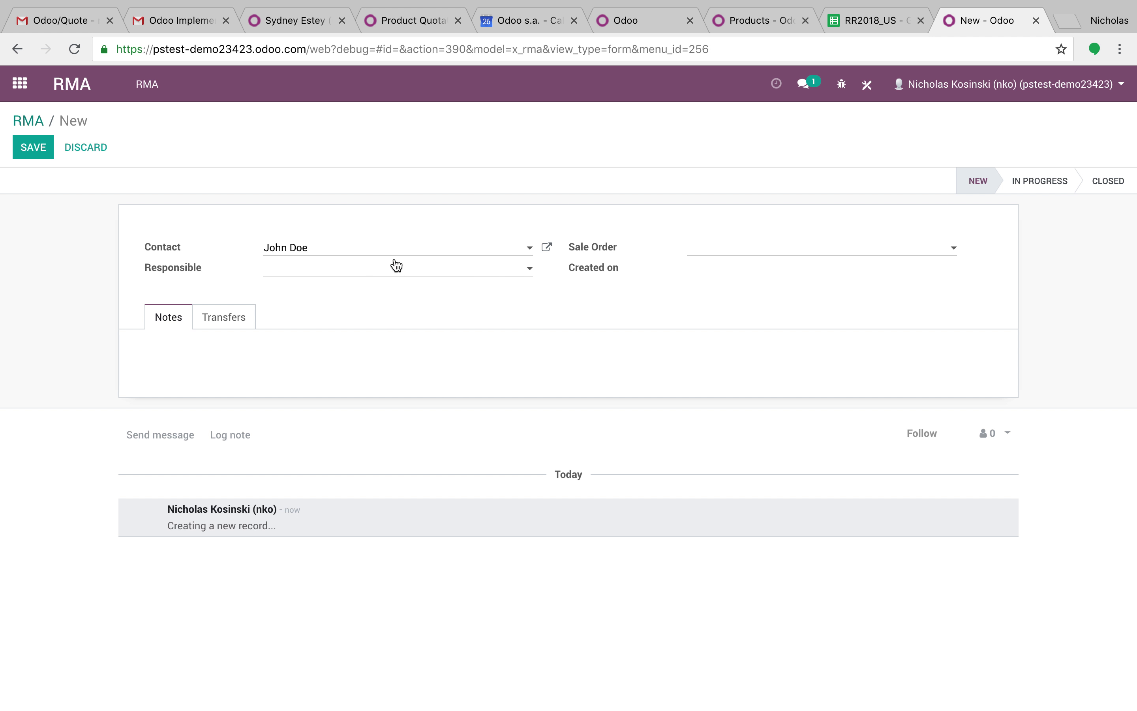
pyautogui.click(728, 250)
pyautogui.click(754, 267)
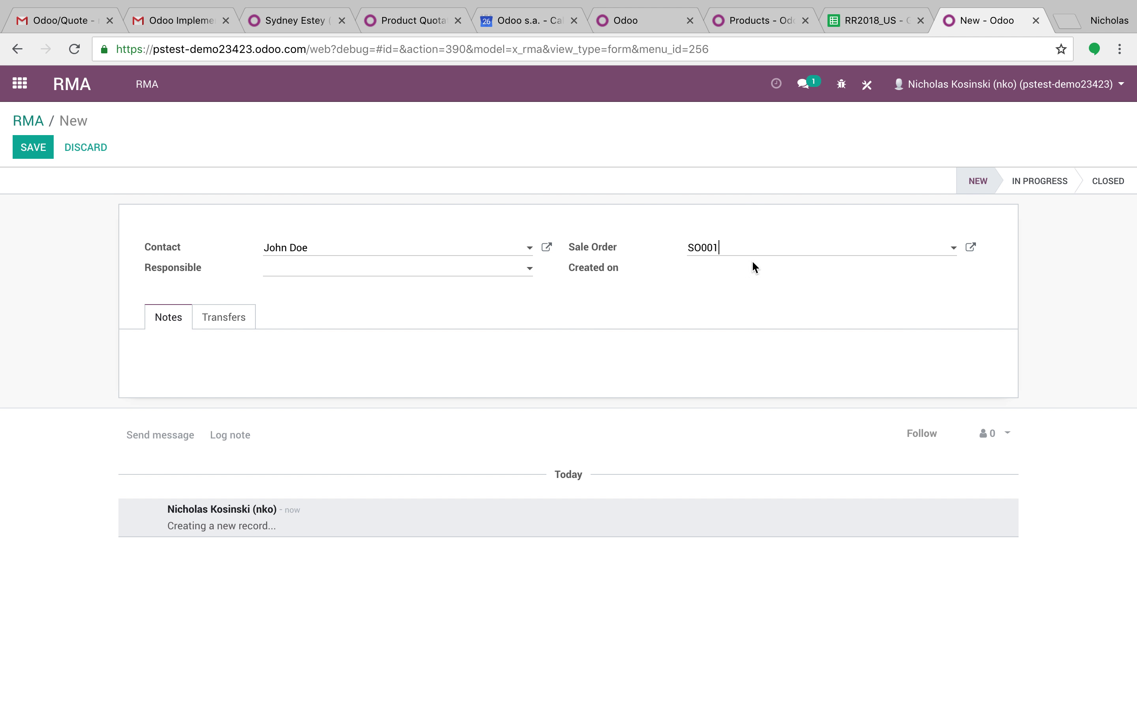
pyautogui.click(307, 278)
pyautogui.click(315, 296)
pyautogui.click(219, 324)
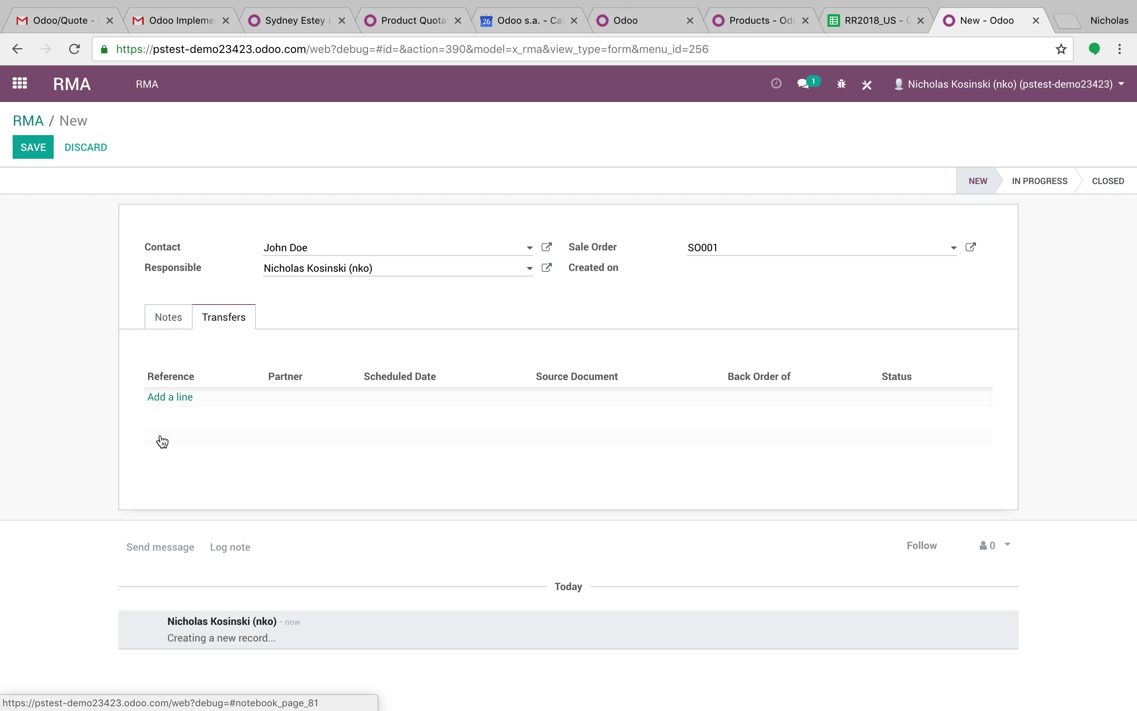
pyautogui.click(28, 144)
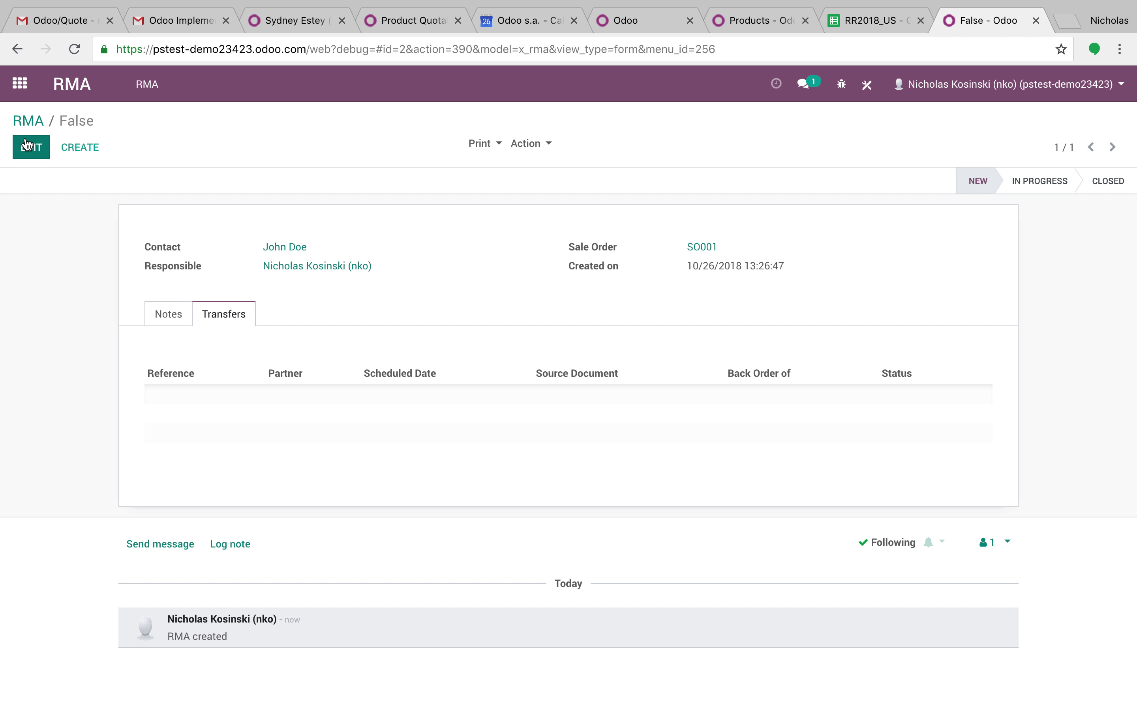
pyautogui.click(19, 84)
# - Open the Contacts app by searching 'con' in the app menu
pyautogui.write('cont')
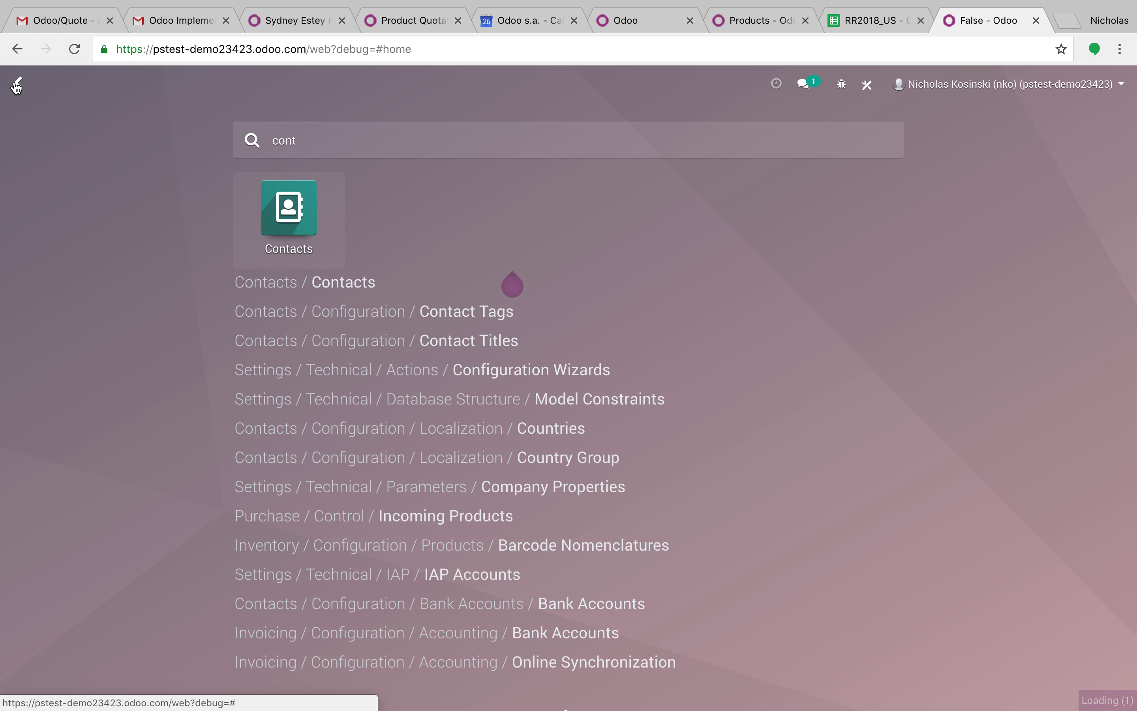
pyautogui.press('Return')
pyautogui.write('o')
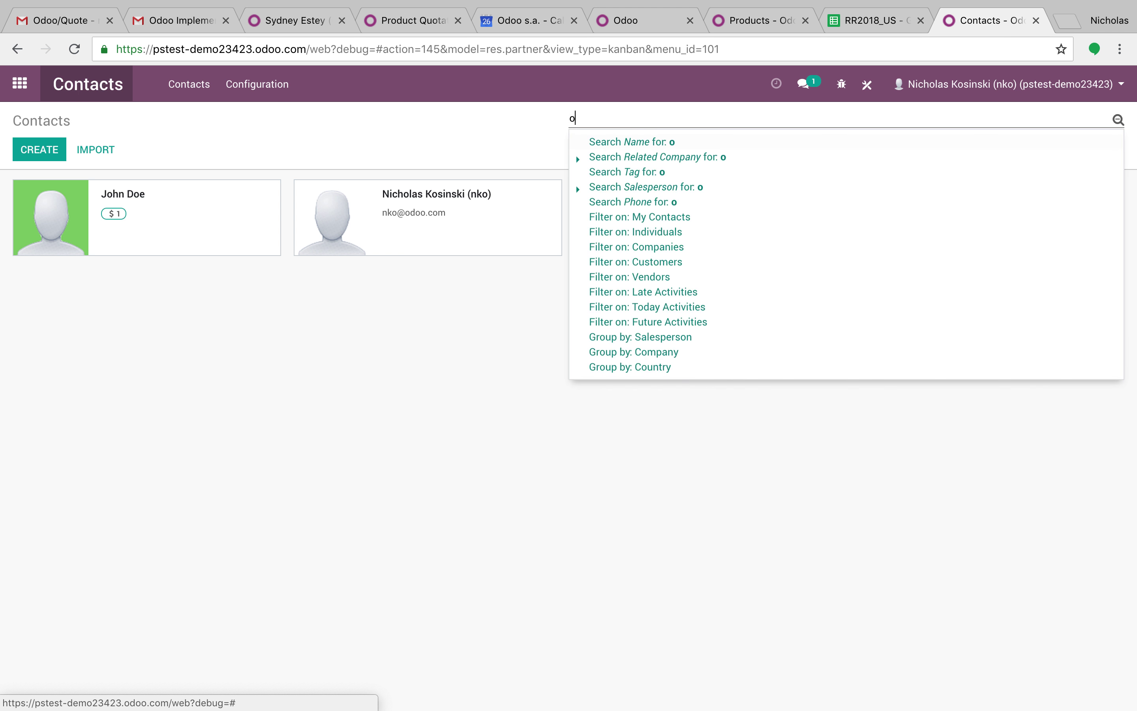
pyautogui.click(122, 193)
pyautogui.click(867, 85)
# - Add an RMA smart button to the contact form, linked to the RMA contact field
pyautogui.click(564, 215)
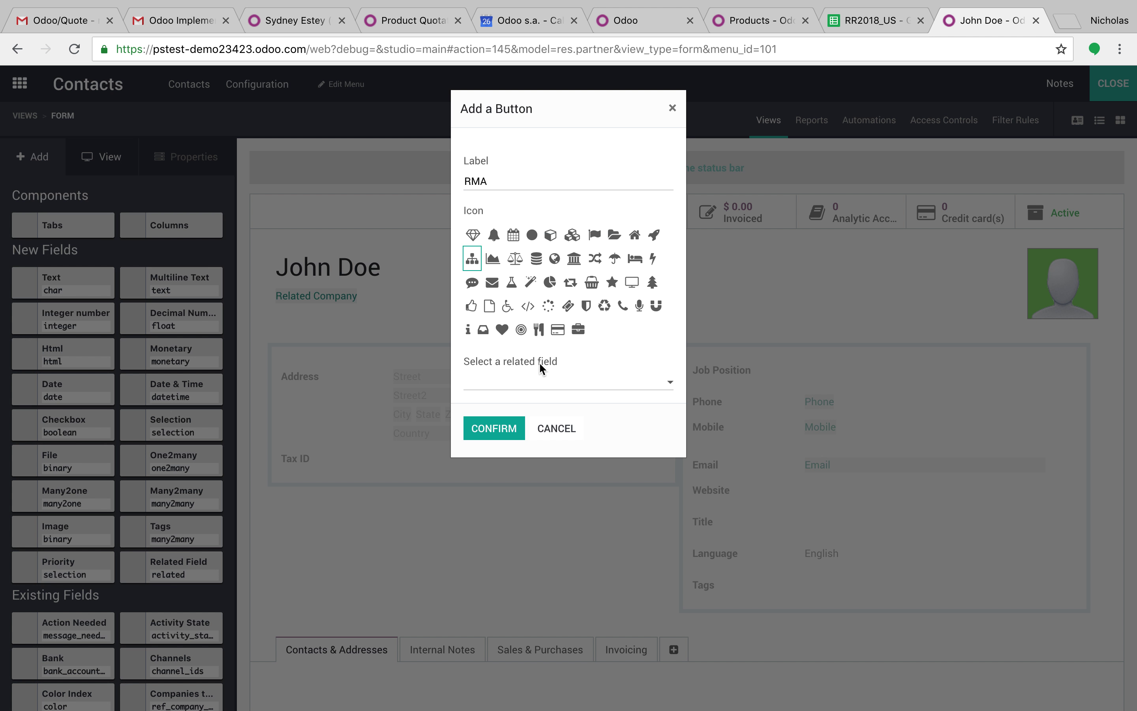
pyautogui.click(548, 380)
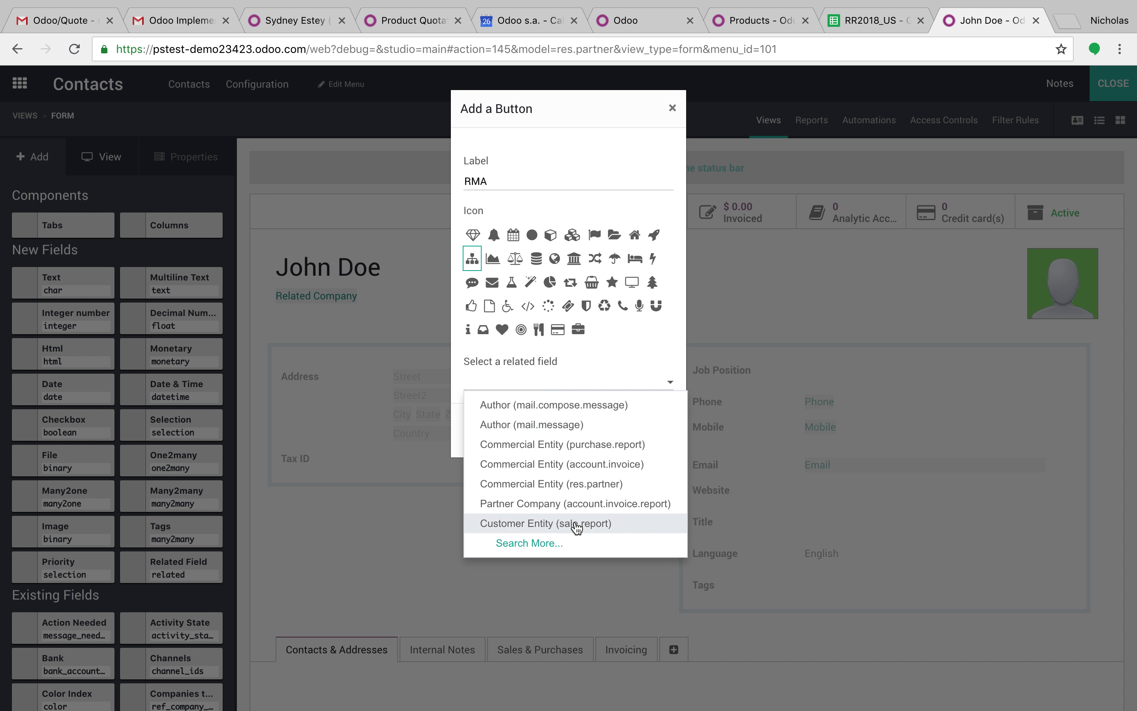
pyautogui.click(577, 523)
pyautogui.click(484, 428)
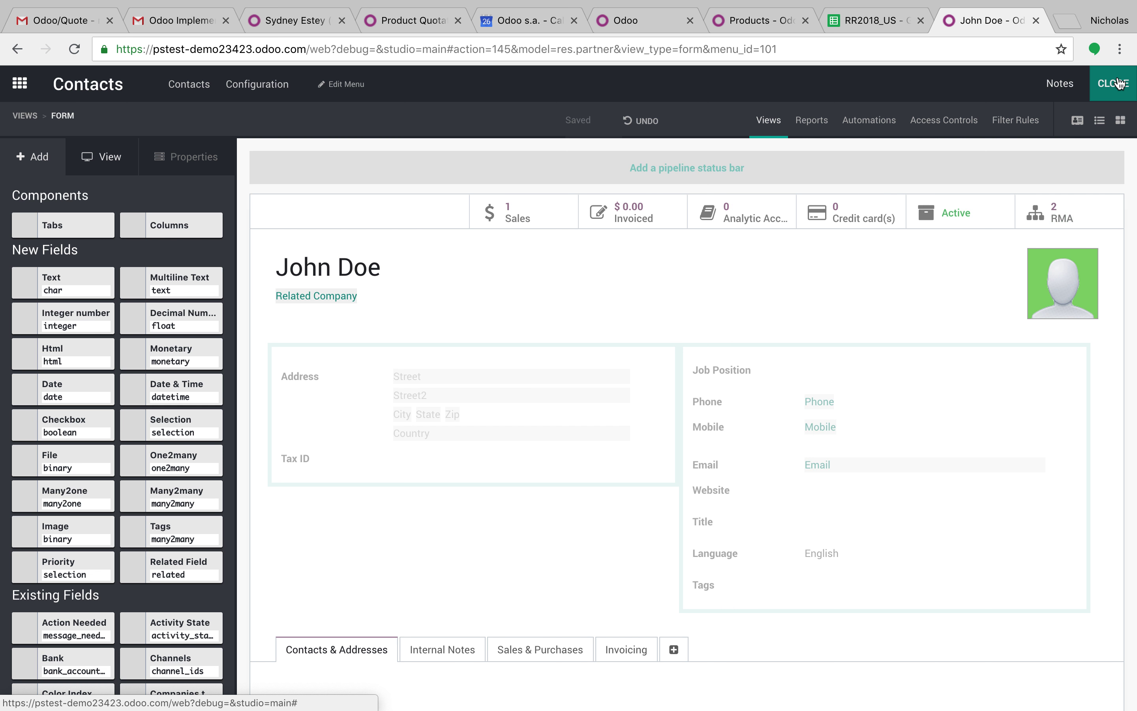
pyautogui.click(1113, 83)
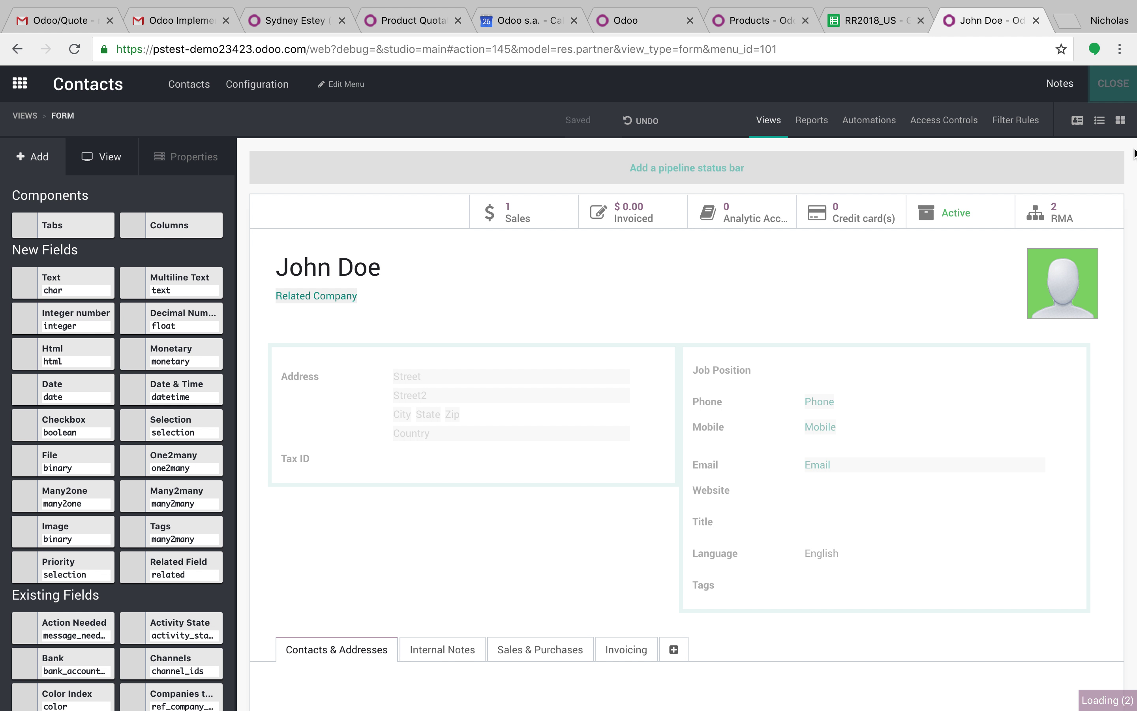
# - Open the contact's RMA list in Studio and remove the Name column
pyautogui.click(981, 205)
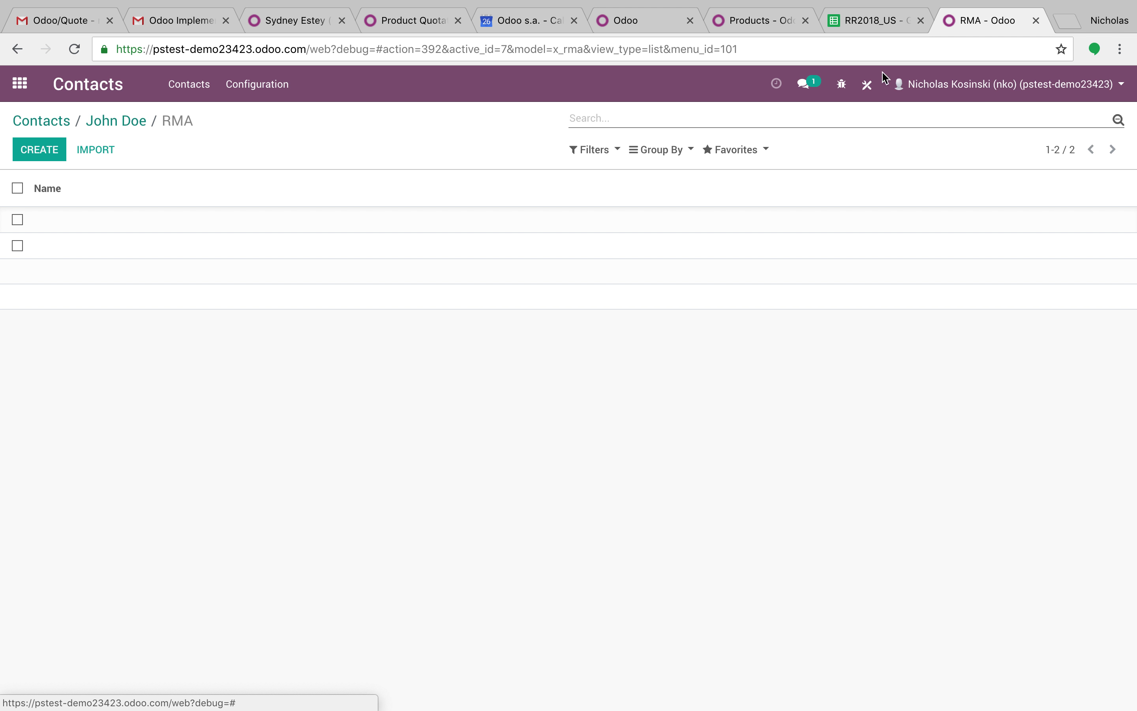
pyautogui.click(867, 85)
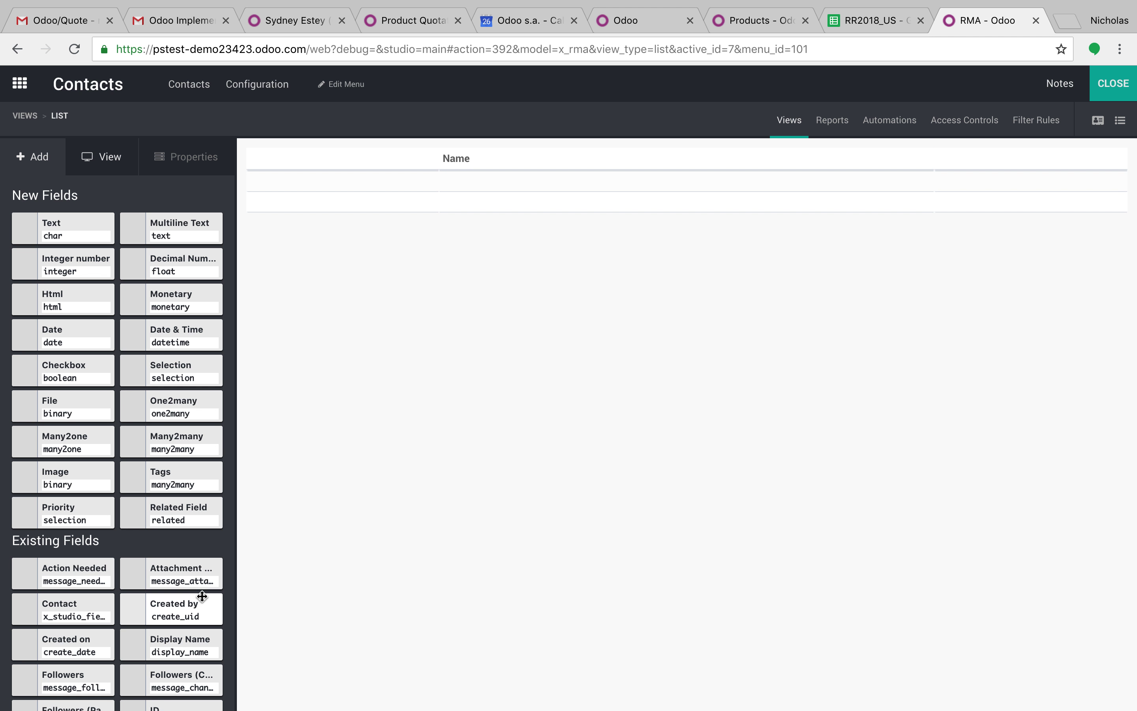
pyautogui.click(455, 163)
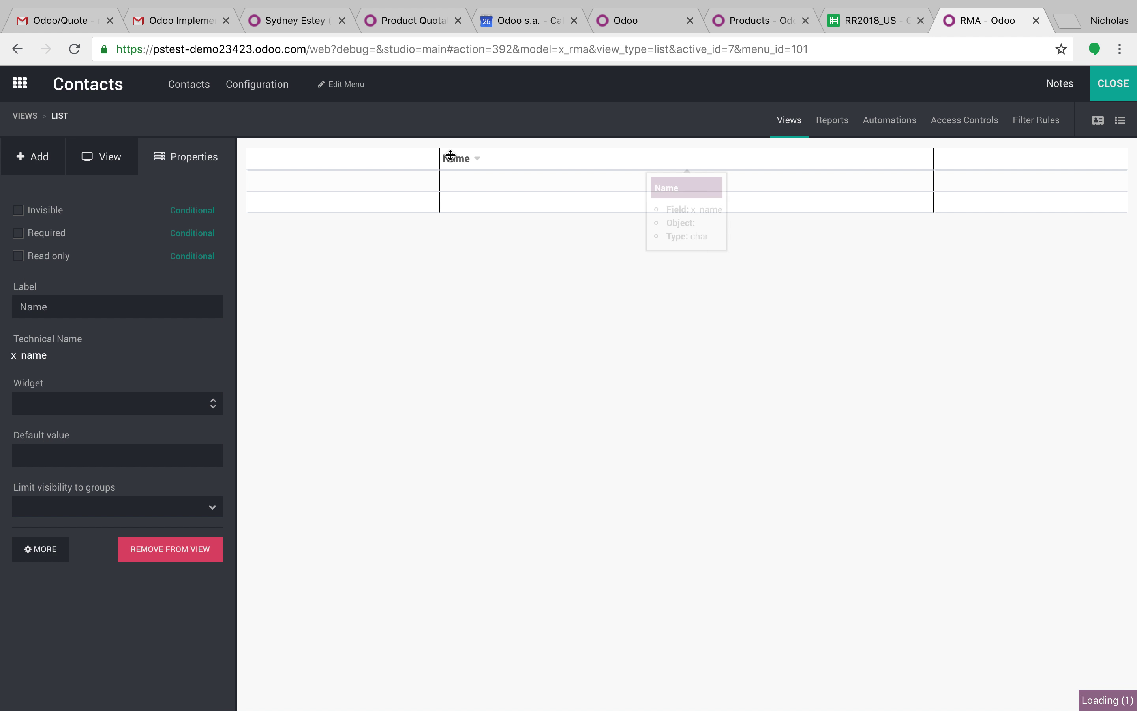
pyautogui.click(188, 553)
pyautogui.click(337, 201)
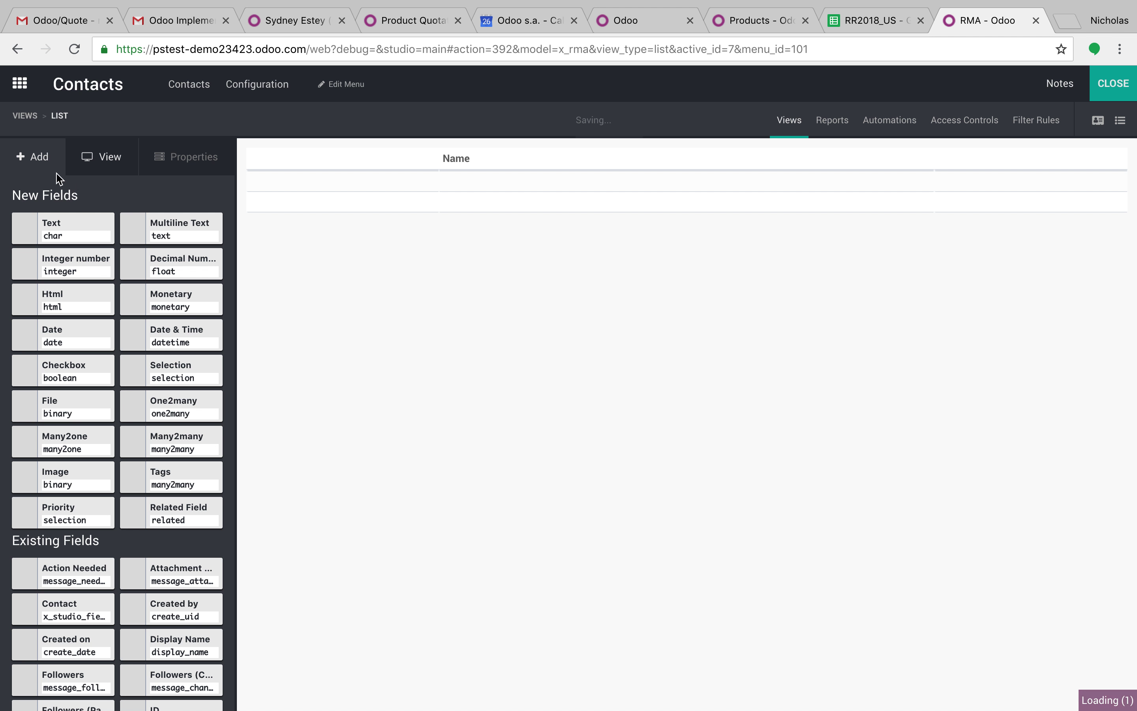
# - Add Contact, Pipeline status bar, Responsible, Sale Order and Created on columns to the RMA list
pyautogui.scroll(-8, 59, 506)
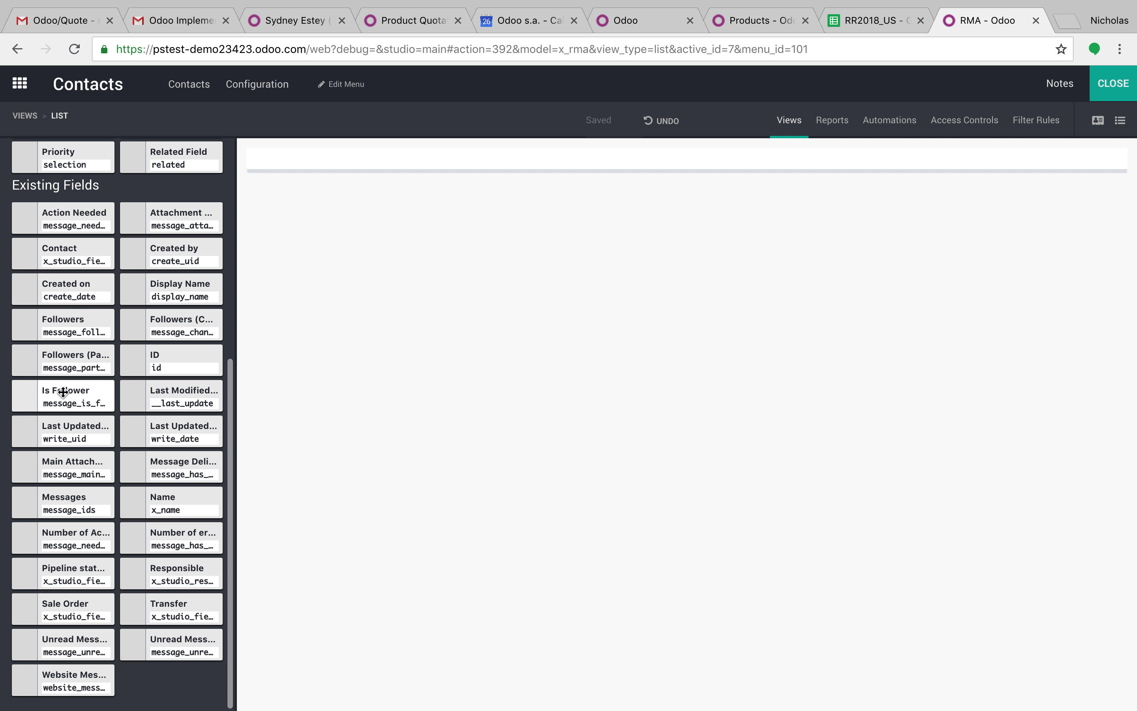
pyautogui.moveTo(86, 254); pyautogui.dragTo(326, 170)
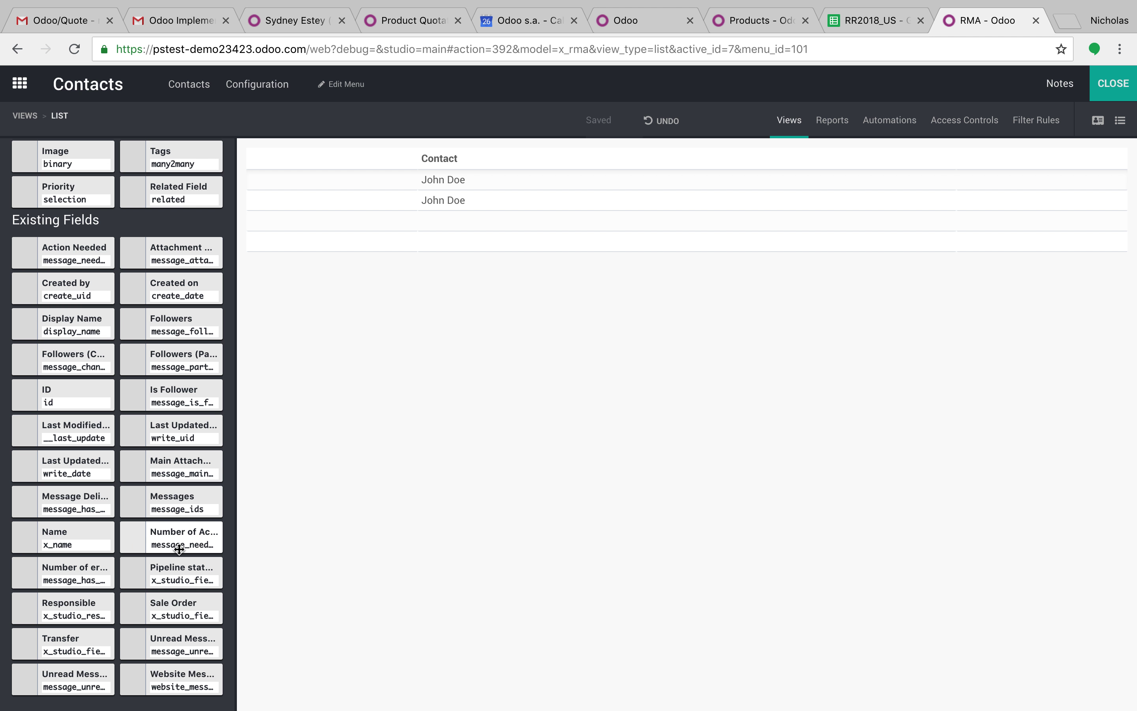
pyautogui.moveTo(178, 555); pyautogui.dragTo(1005, 190)
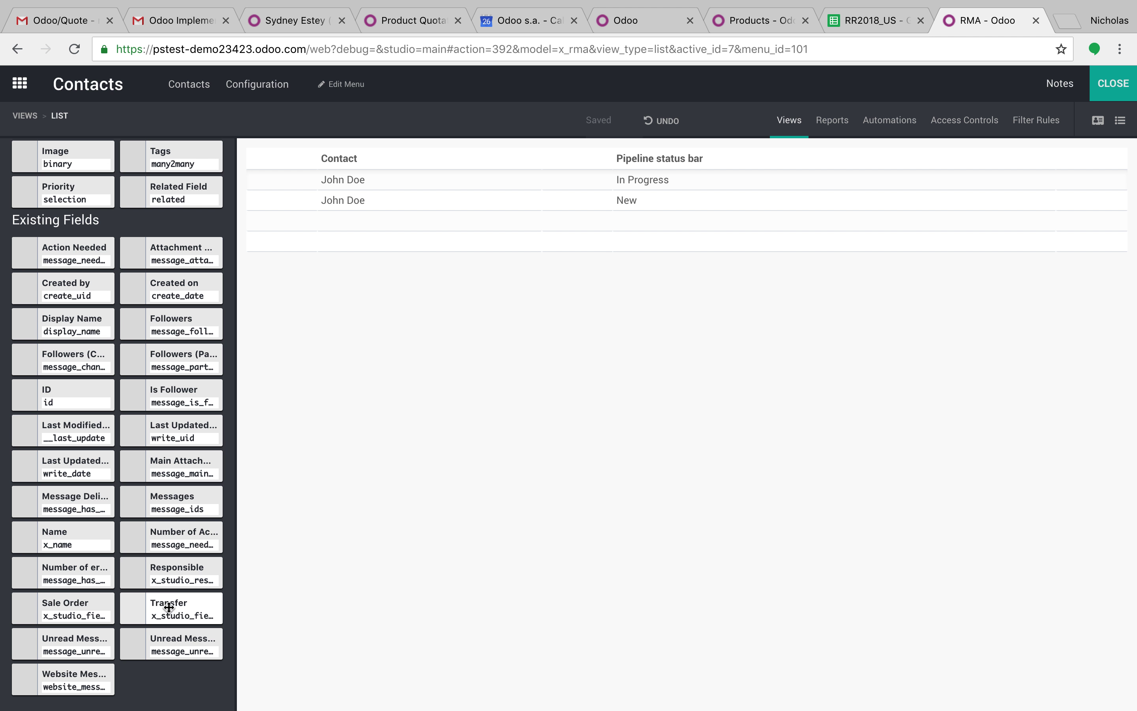
pyautogui.moveTo(184, 576); pyautogui.dragTo(975, 201)
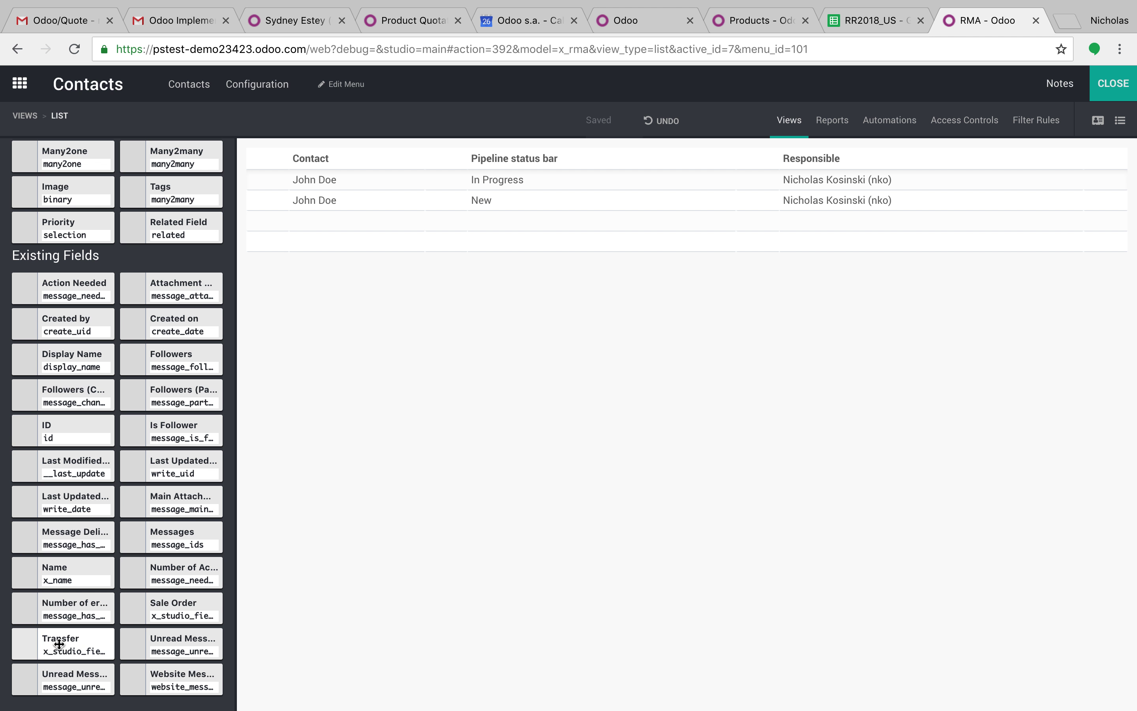
pyautogui.moveTo(173, 608); pyautogui.dragTo(953, 235)
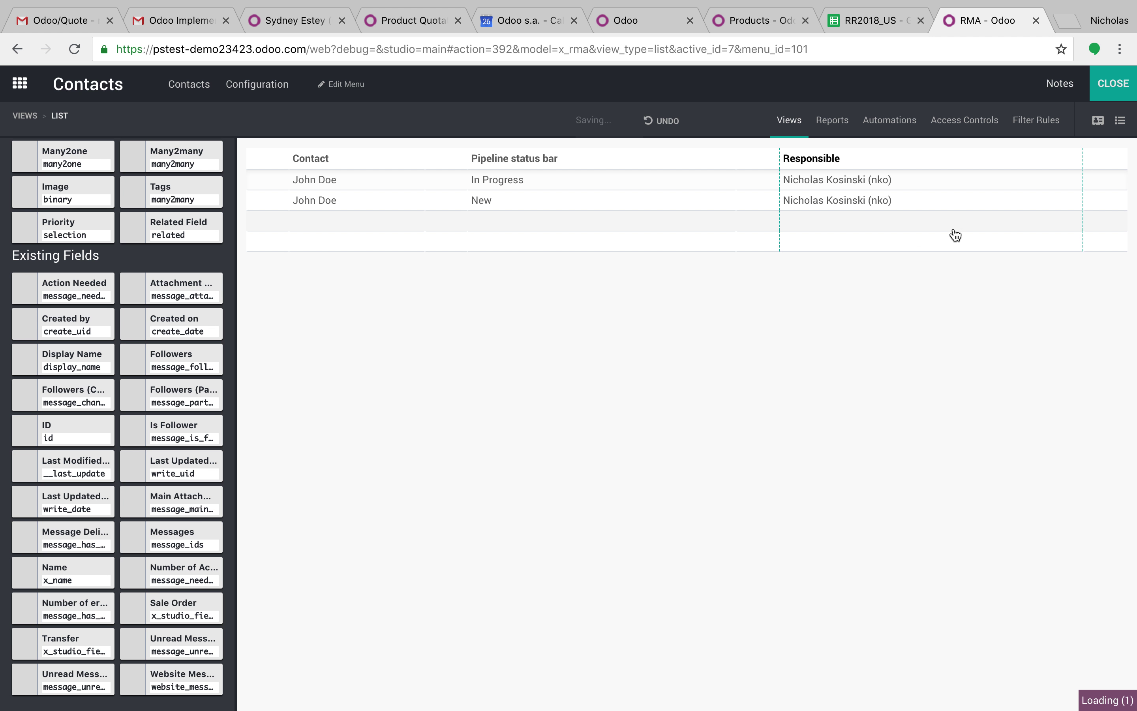
pyautogui.moveTo(181, 333); pyautogui.dragTo(961, 235)
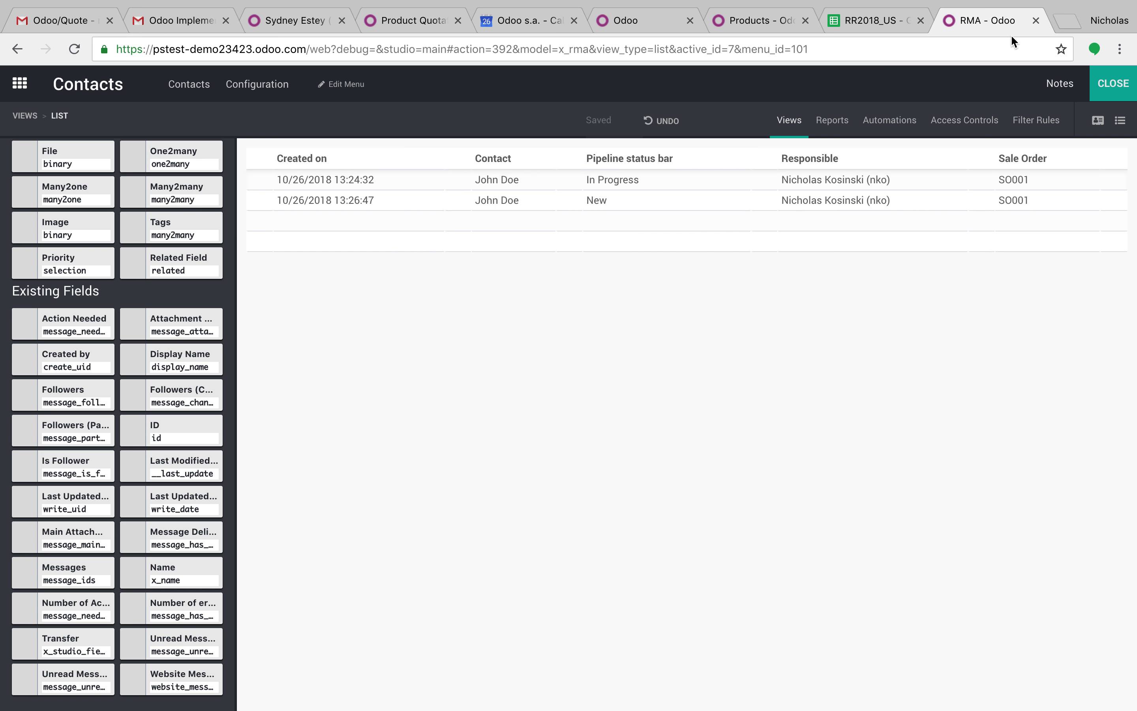
pyautogui.click(1113, 92)
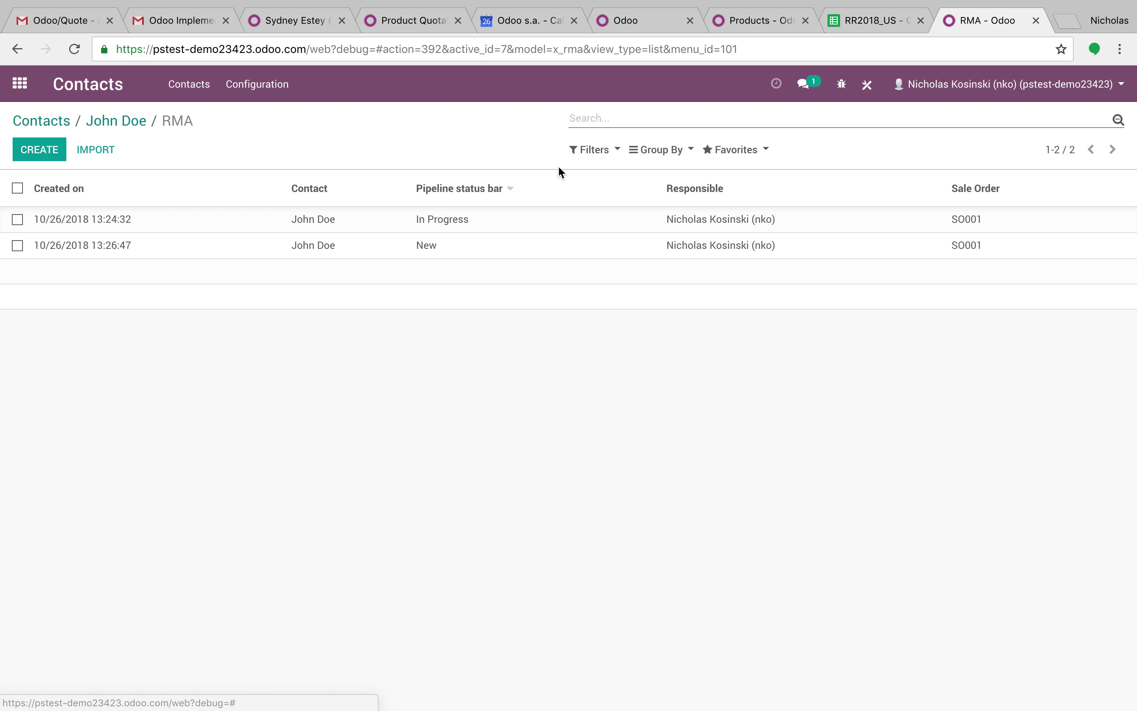
# - Group the RMA list by a custom Contact grouping
pyautogui.click(680, 158)
pyautogui.click(684, 175)
pyautogui.click(686, 197)
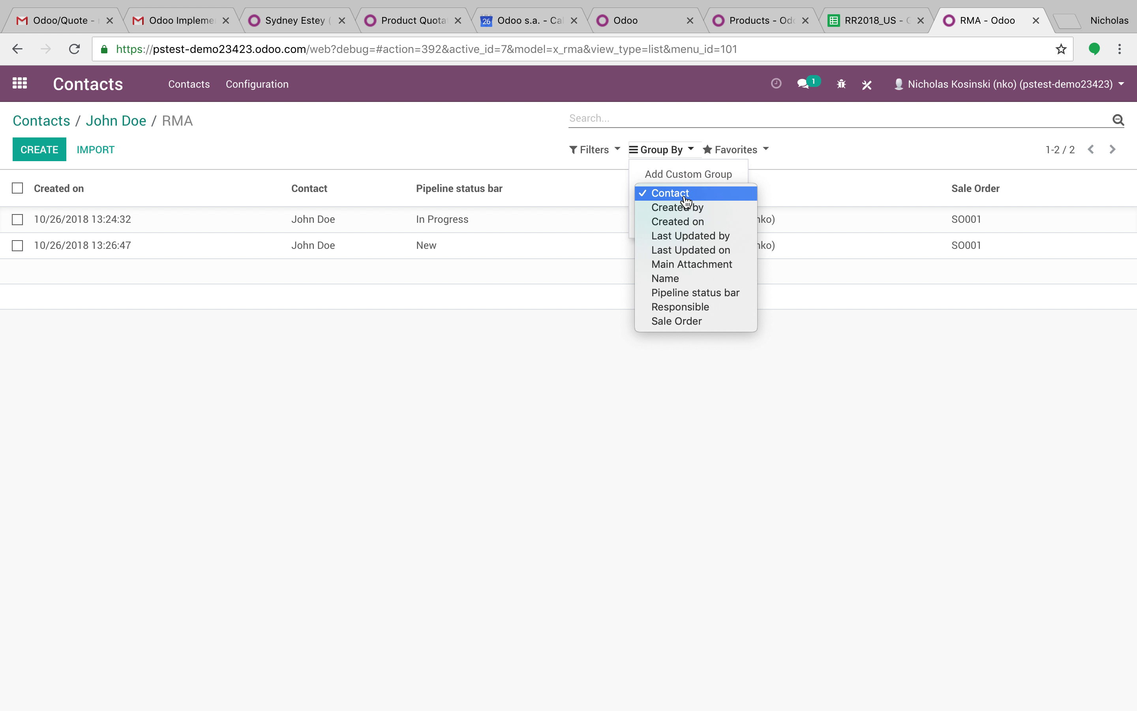
pyautogui.press('r')
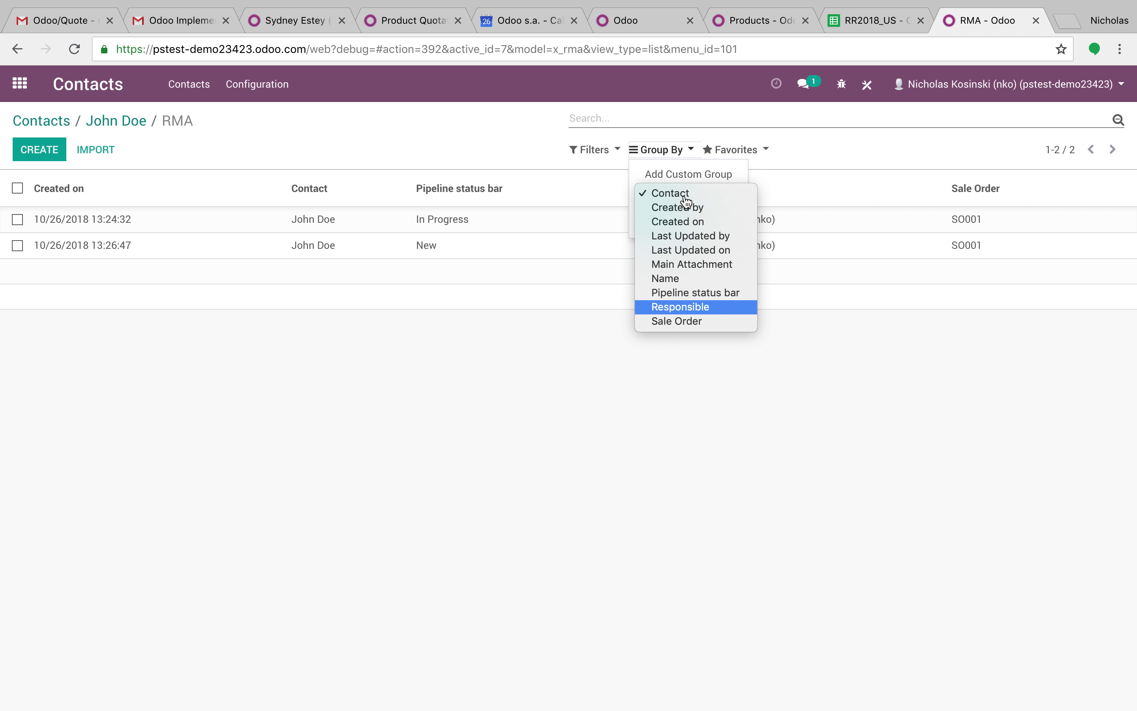
pyautogui.press('s')
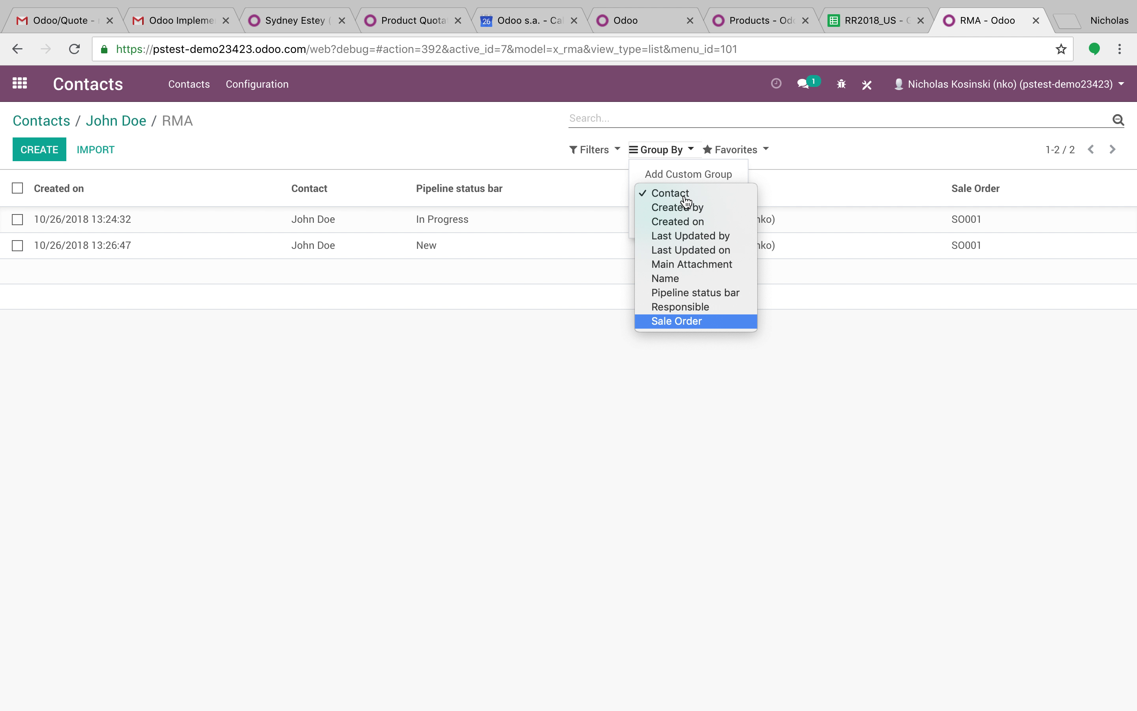
pyautogui.press('n')
pyautogui.press('p')
pyautogui.press('c')
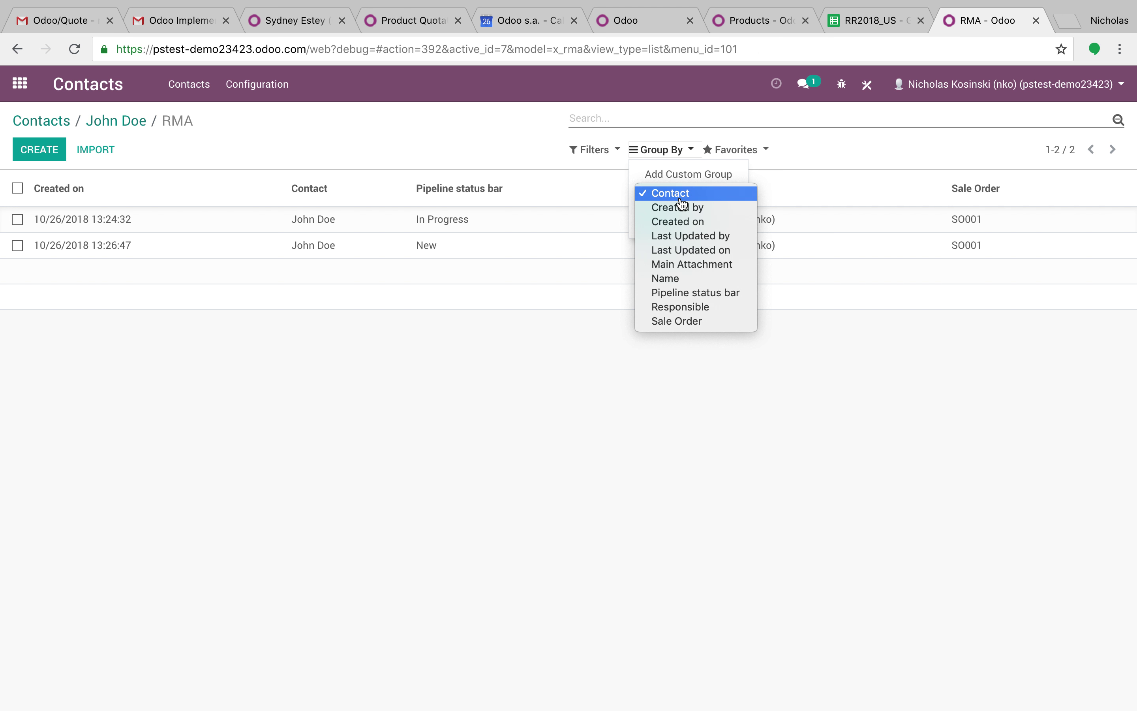
pyautogui.press('Return')
pyautogui.click(672, 215)
# - Open the first RMA in the contact group and view its linked sales order SO001
pyautogui.click(207, 219)
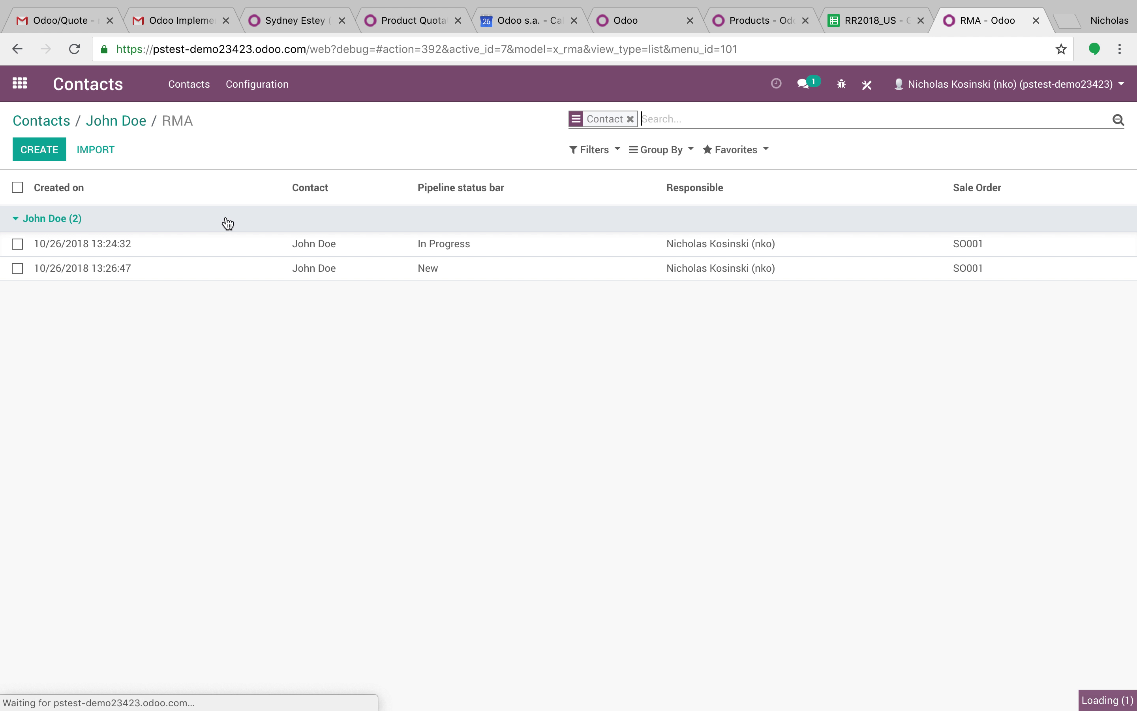
pyautogui.click(339, 256)
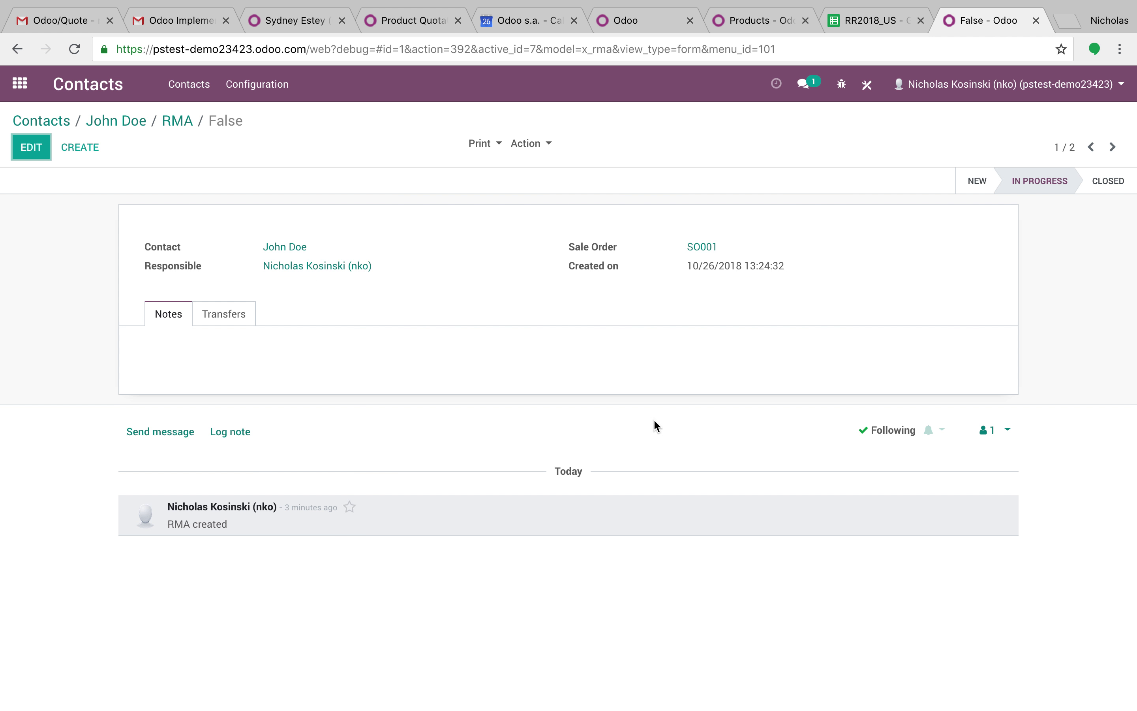
pyautogui.click(705, 247)
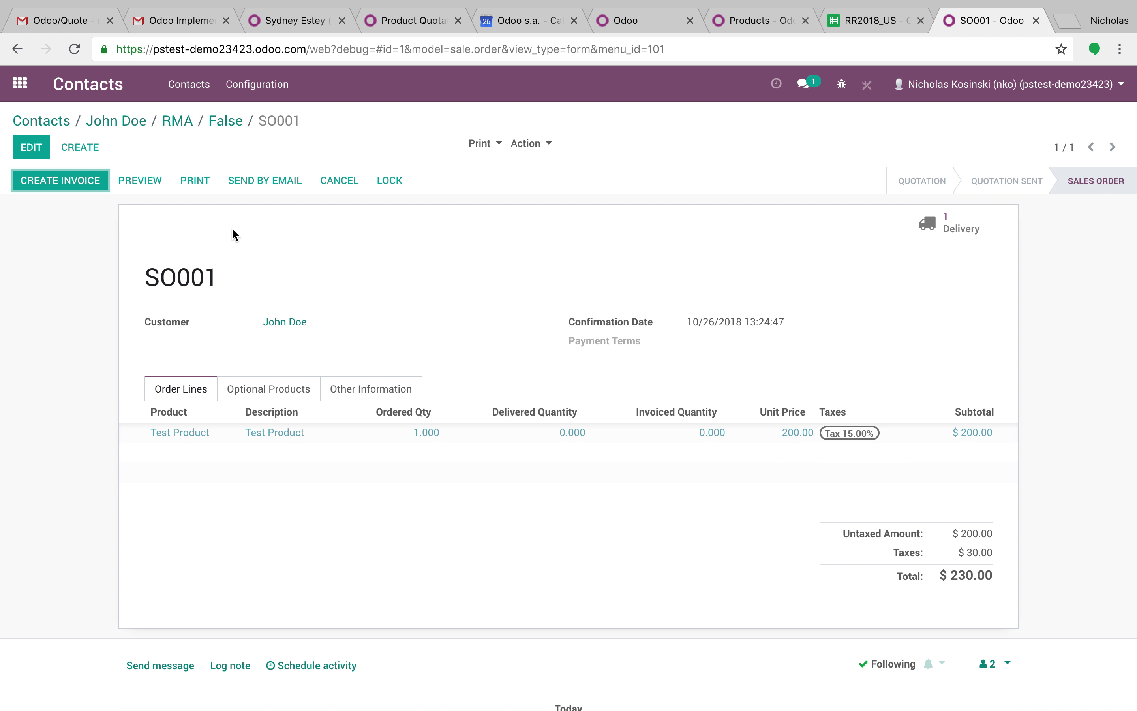
# - Launch the RMA app through an 'rma' app search and open the In Progress RMA record
pyautogui.click(25, 96)
pyautogui.write('rma')
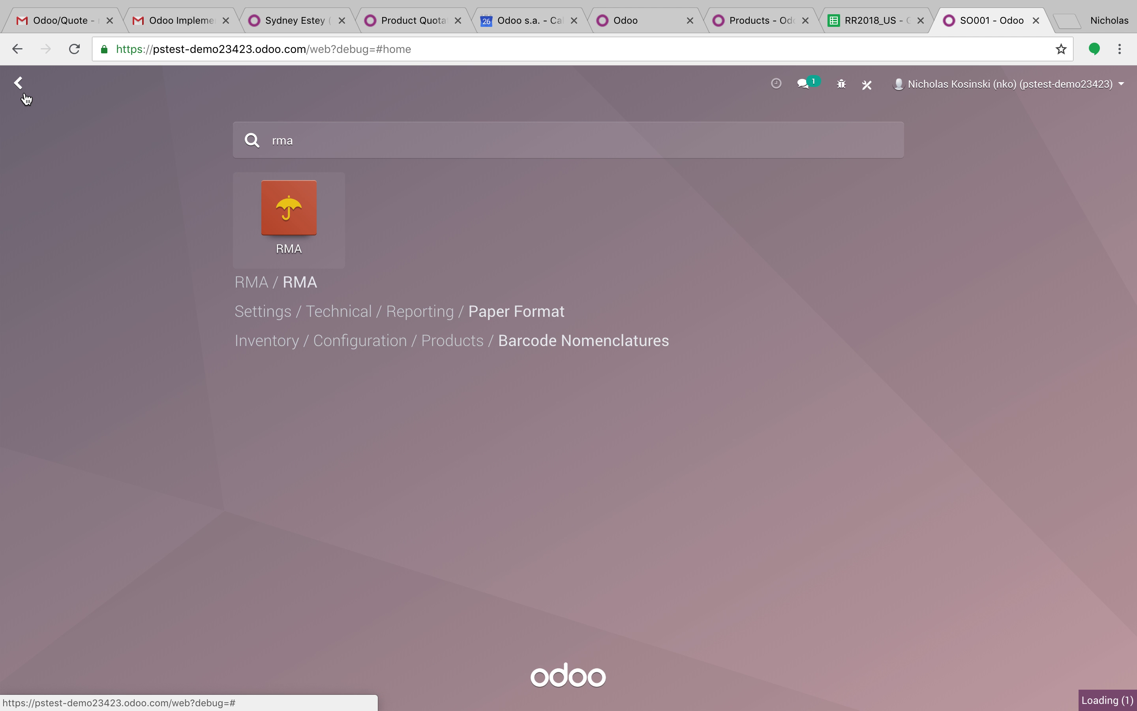
pyautogui.press('Return')
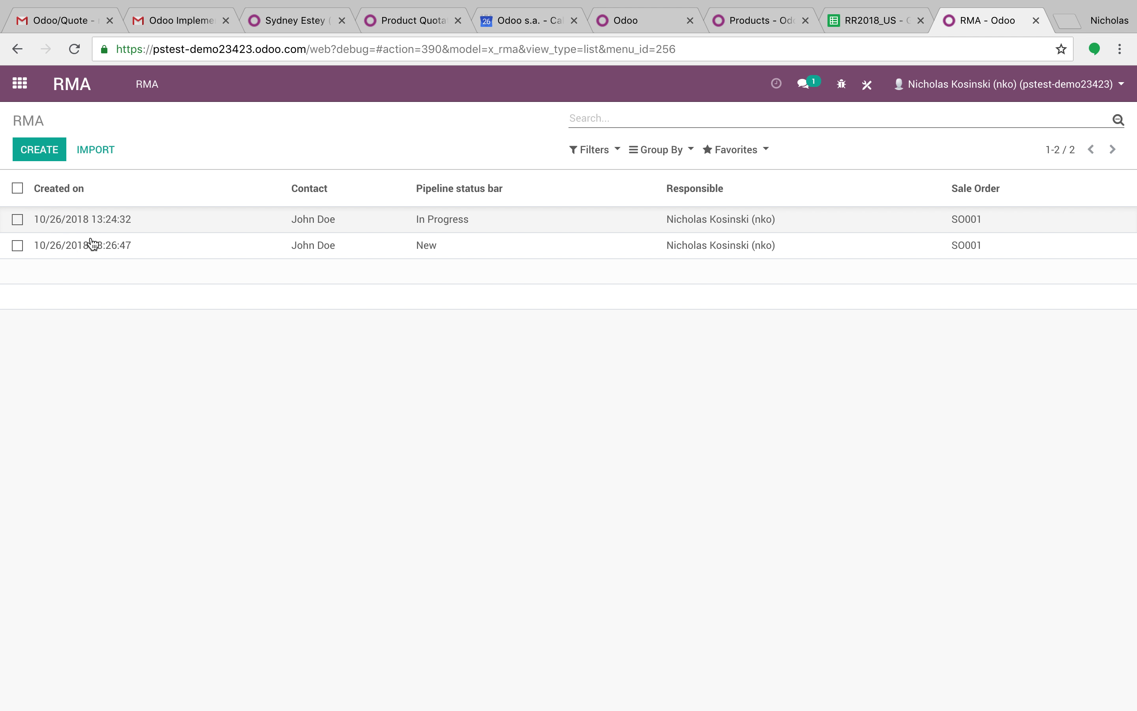
pyautogui.click(292, 230)
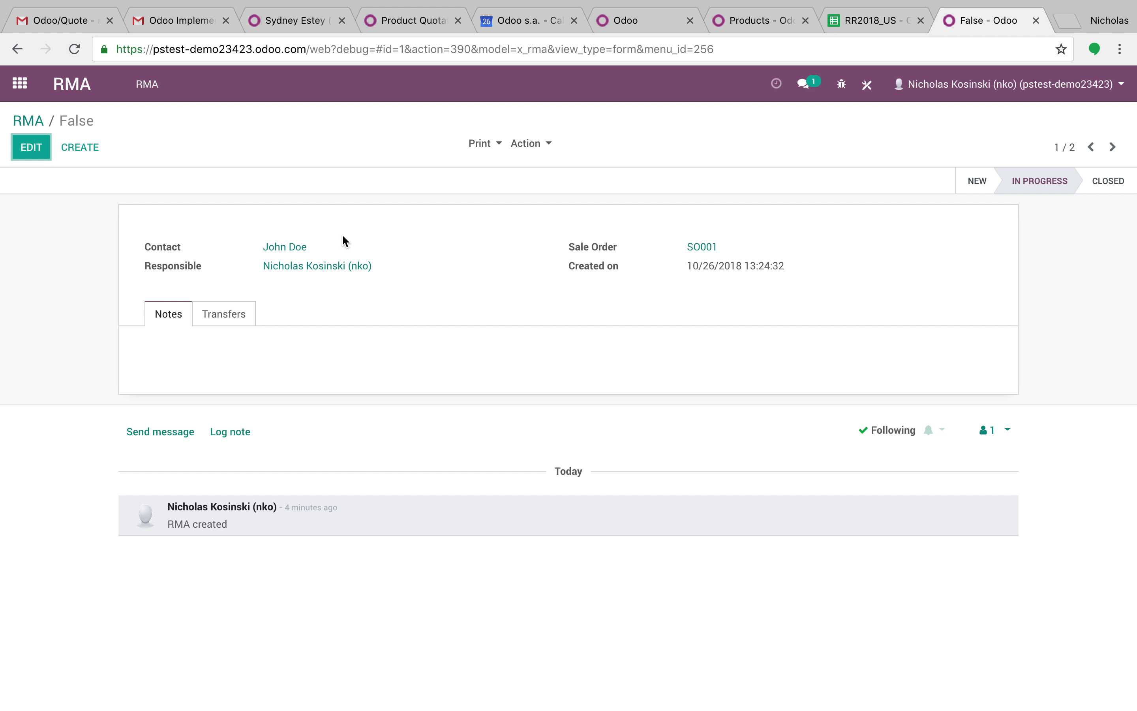
pyautogui.click(20, 84)
# - Draft a new sequence with prefix 12, suffix 2321 and size 2, then discard the draft
pyautogui.write('sequen')
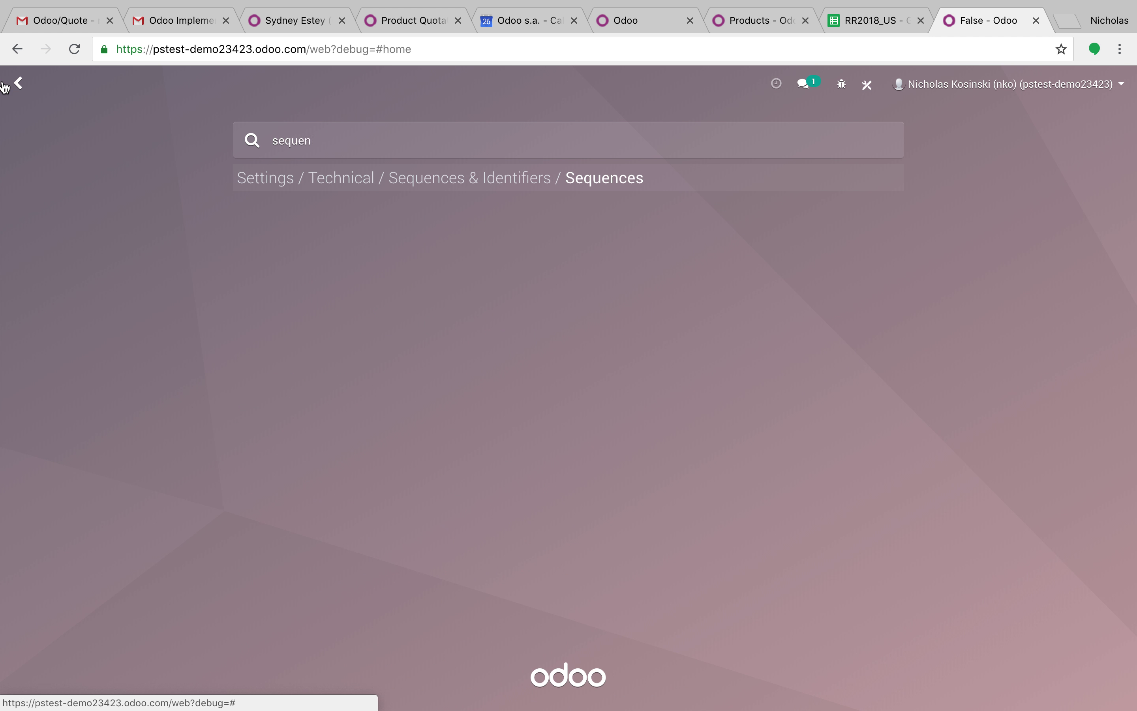
pyautogui.press('Return')
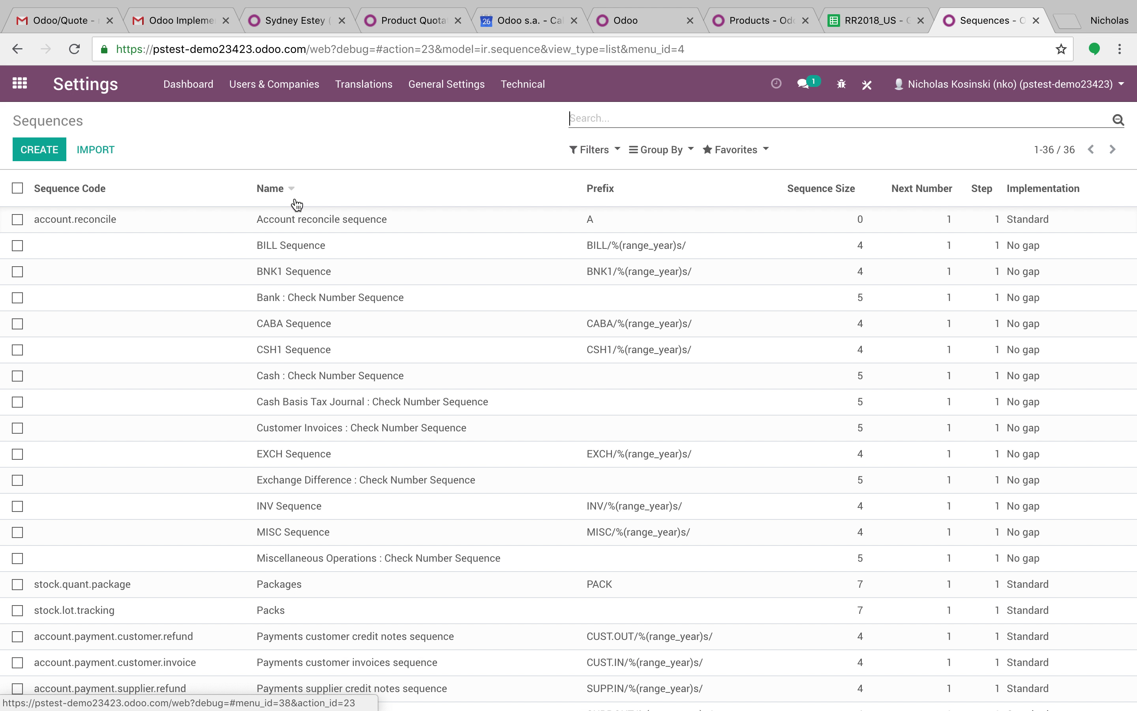
pyautogui.click(38, 147)
pyautogui.click(343, 338)
pyautogui.write('12')
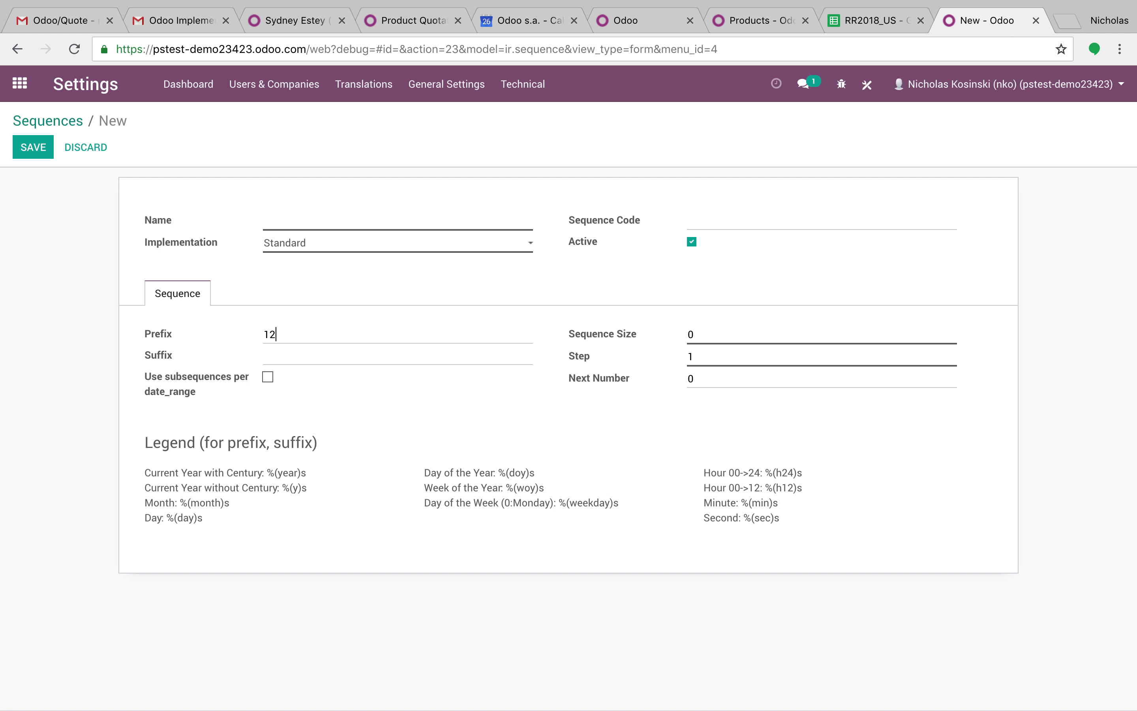
pyautogui.write('2321')
pyautogui.click(22, 92)
pyautogui.click(350, 202)
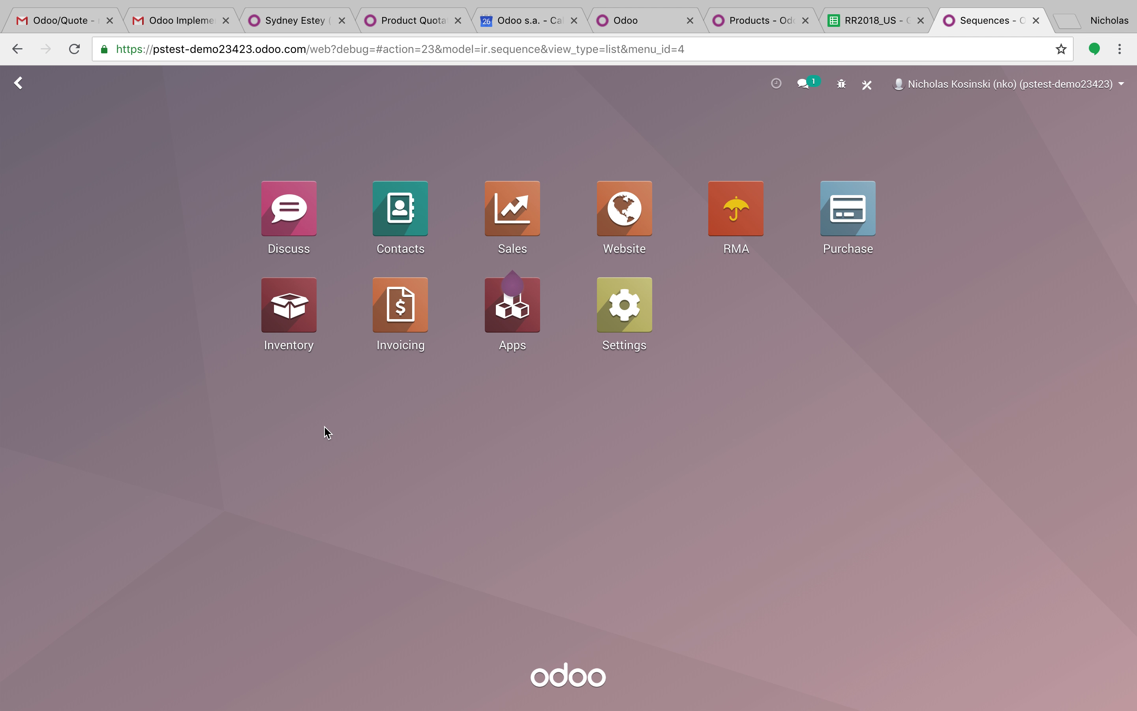
# - Activate the kanban view for the RMA app in Studio
pyautogui.click(758, 217)
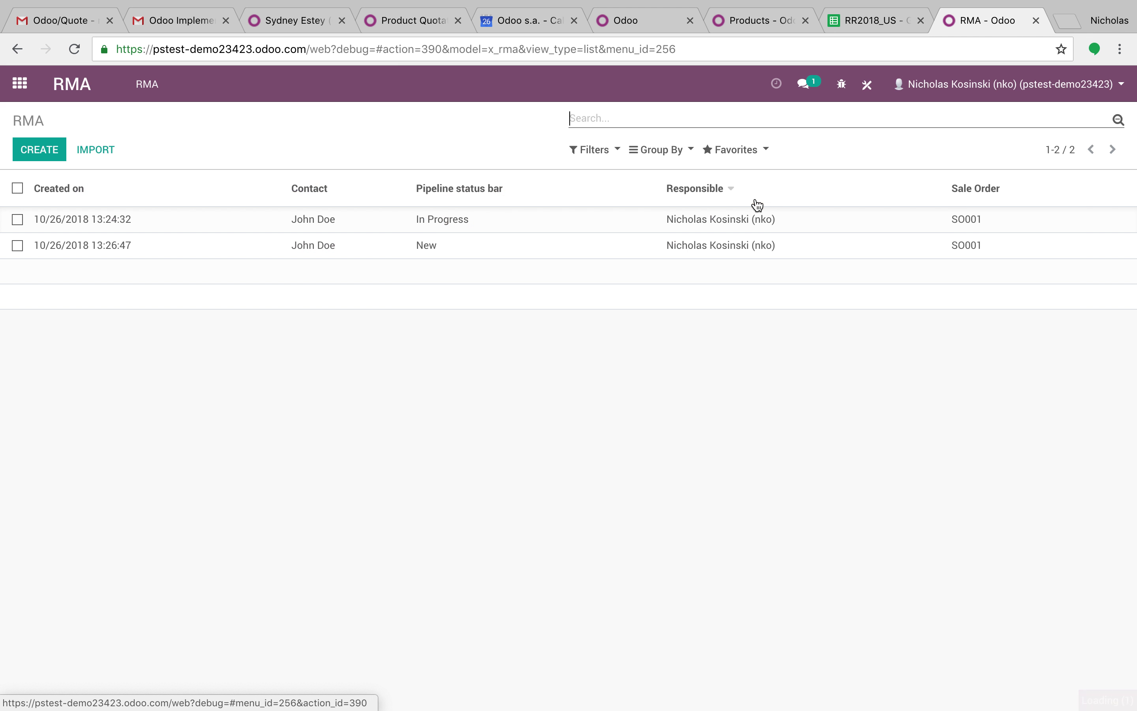
pyautogui.click(868, 84)
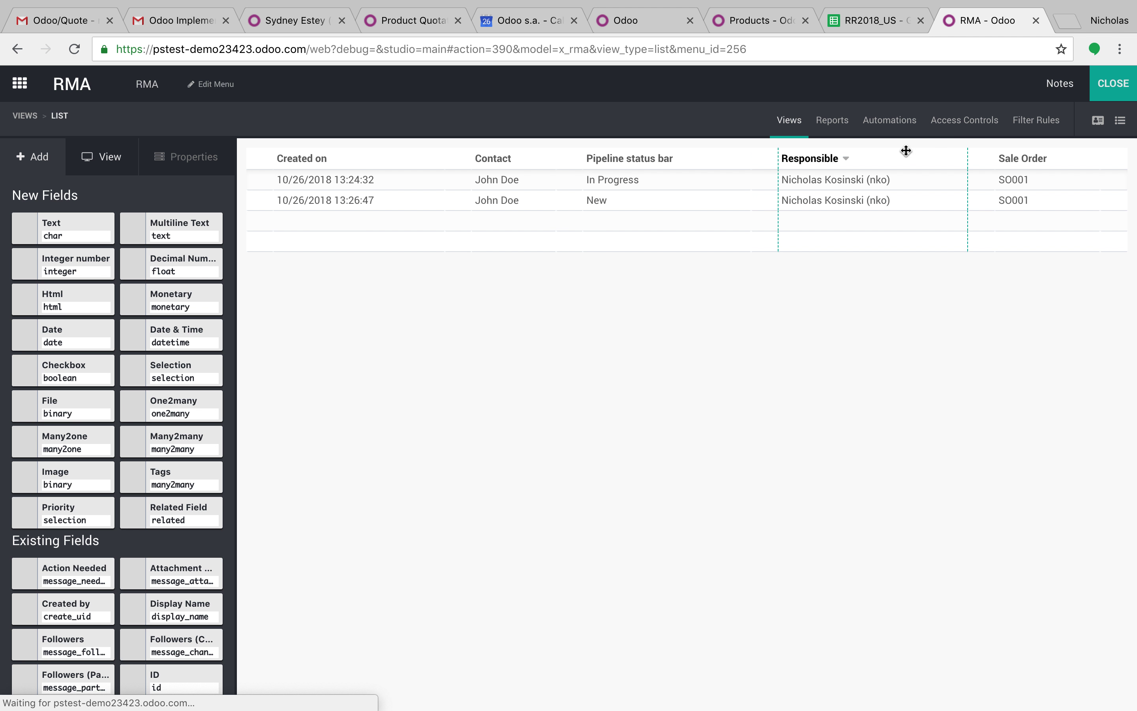
pyautogui.click(793, 124)
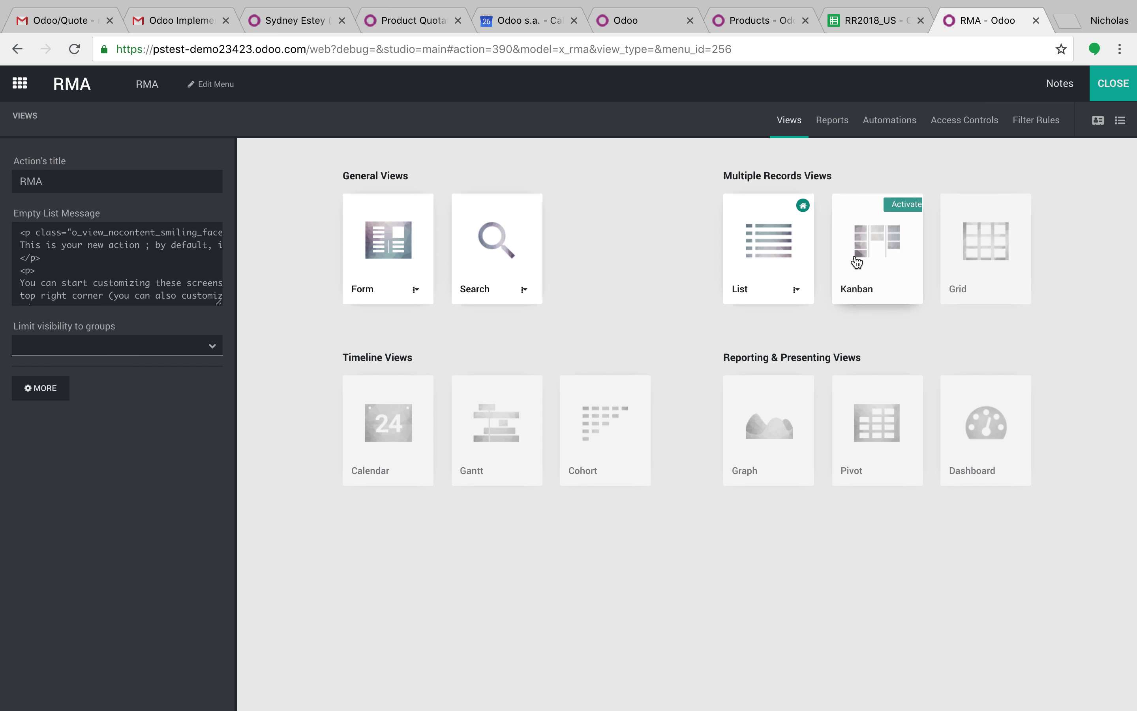
pyautogui.click(907, 268)
pyautogui.click(1115, 84)
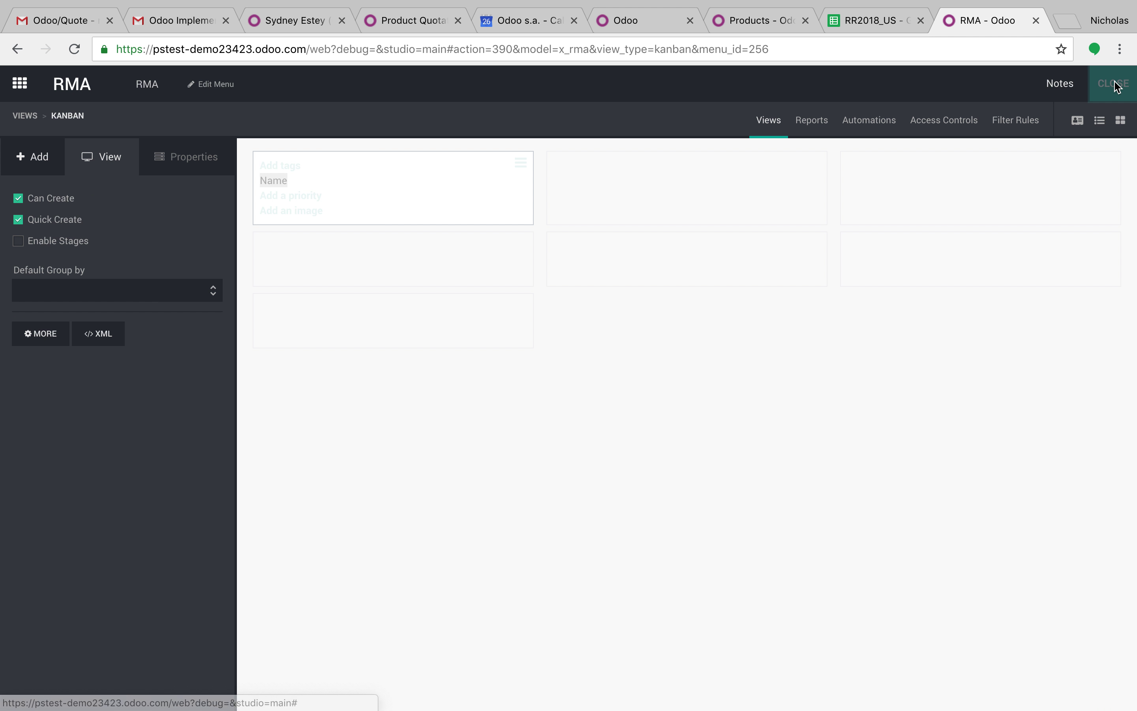
# - Group the RMA kanban by Pipeline status bar into New and In Progress, then check a New card
pyautogui.click(670, 151)
pyautogui.click(681, 173)
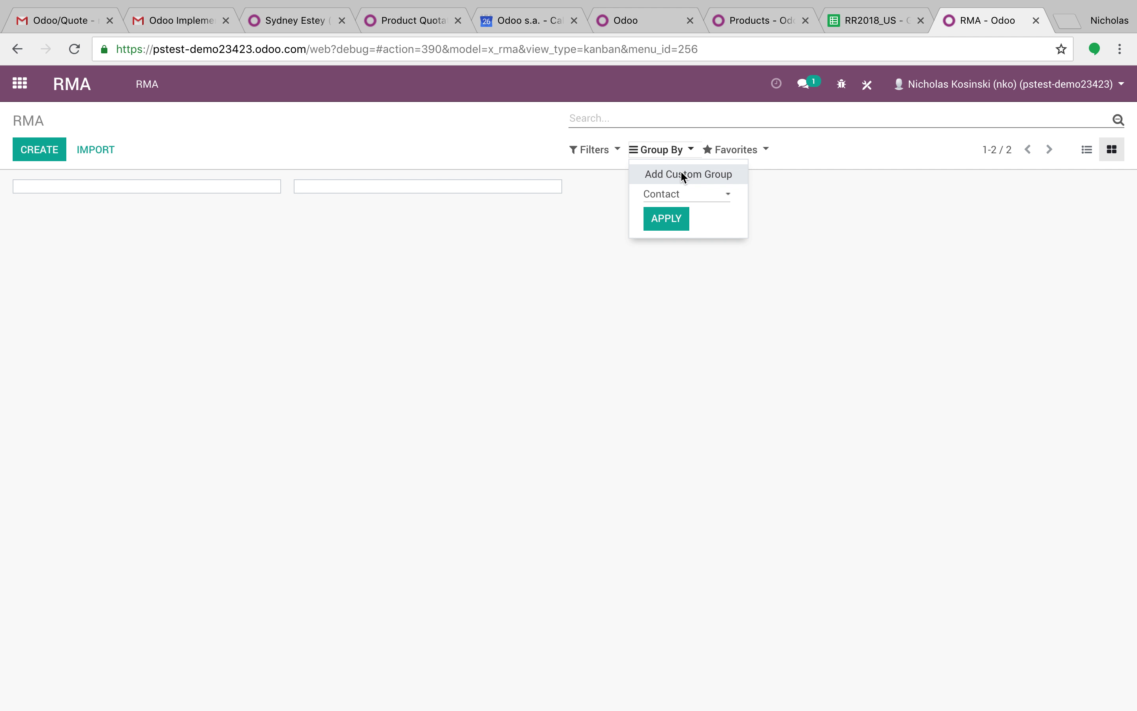
pyautogui.click(682, 193)
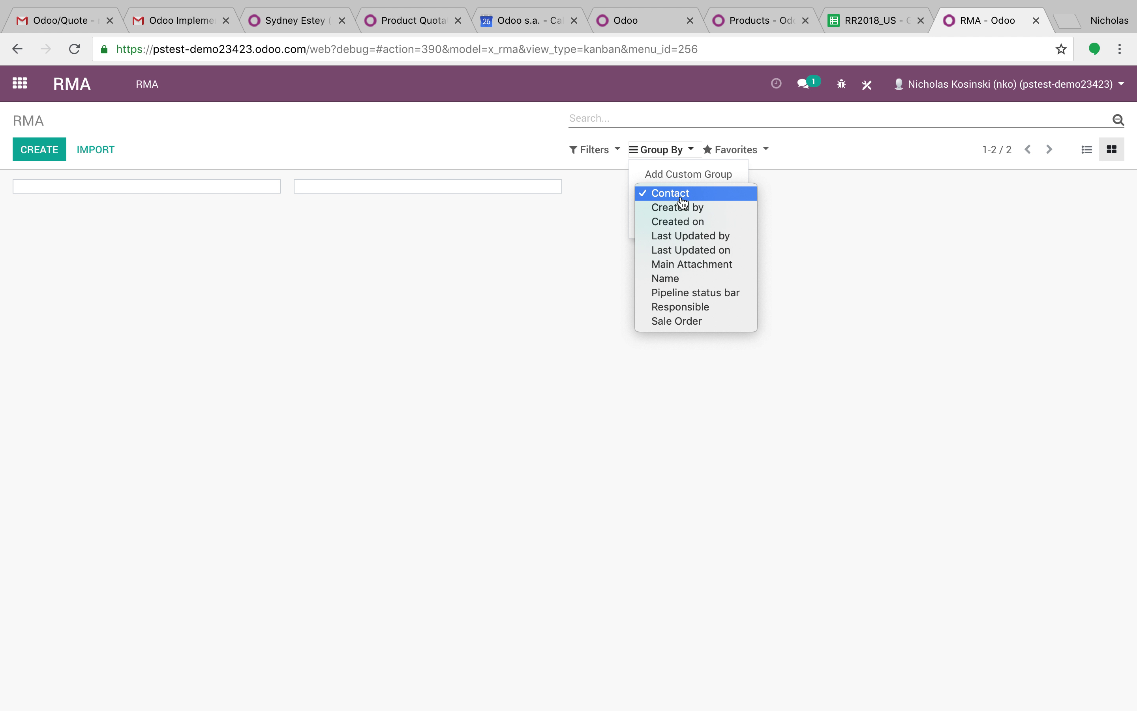
pyautogui.click(725, 293)
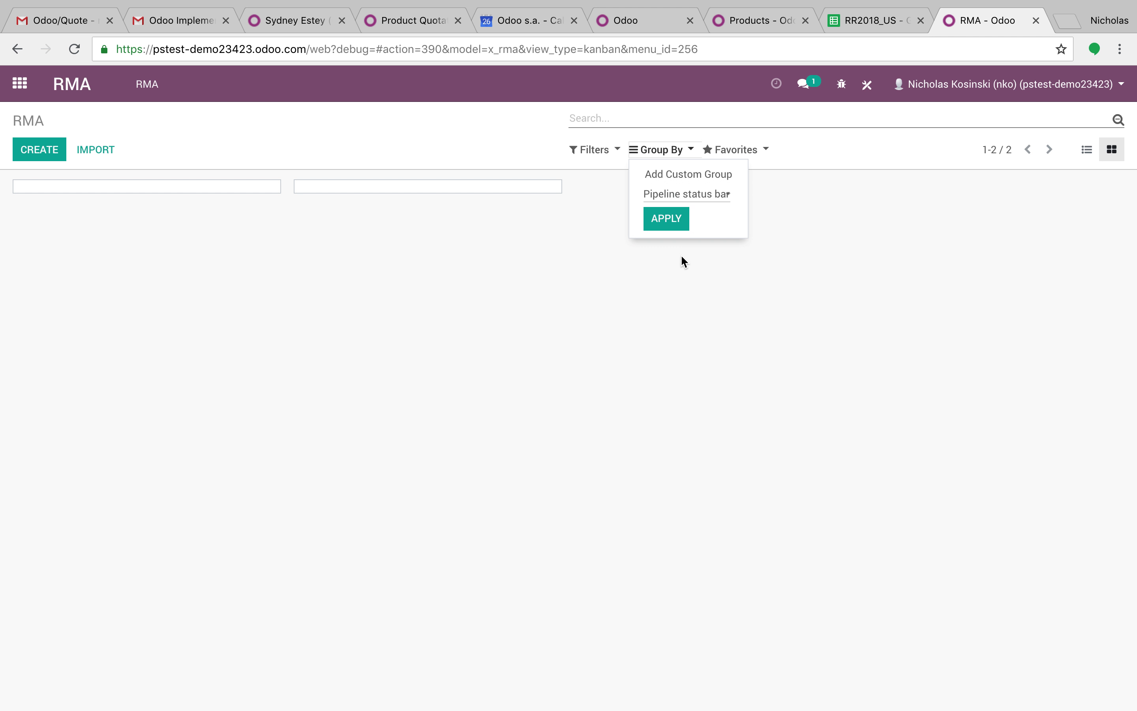
pyautogui.click(678, 222)
pyautogui.click(719, 316)
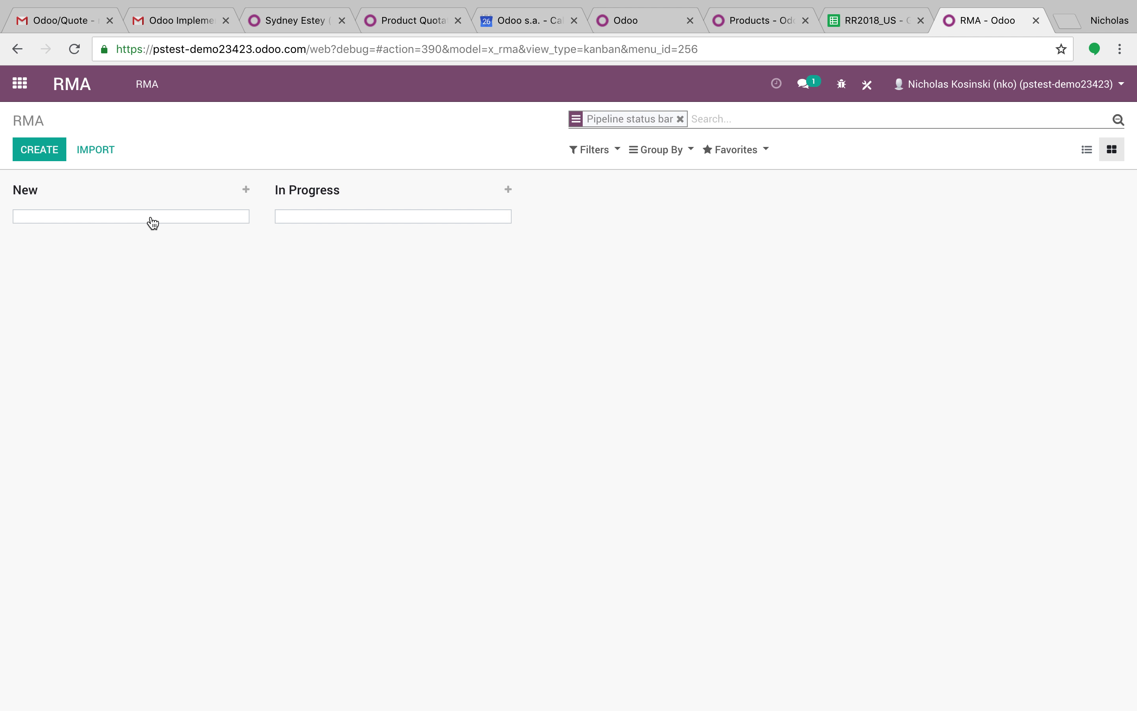
pyautogui.click(180, 220)
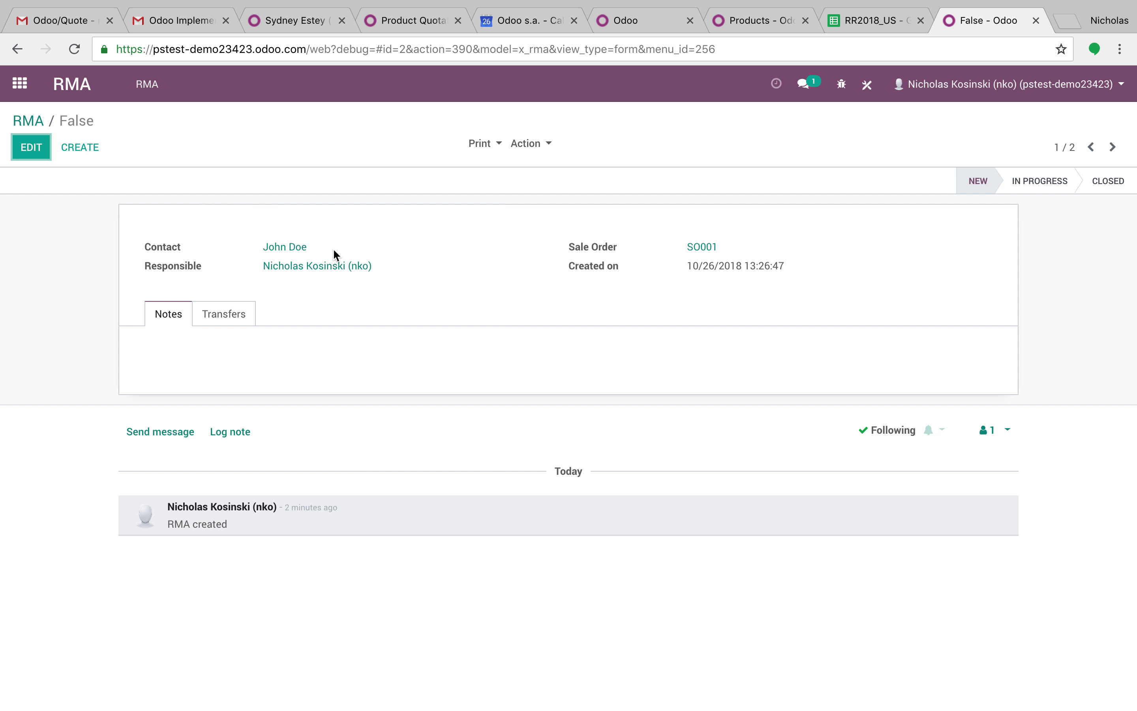
pyautogui.click(20, 86)
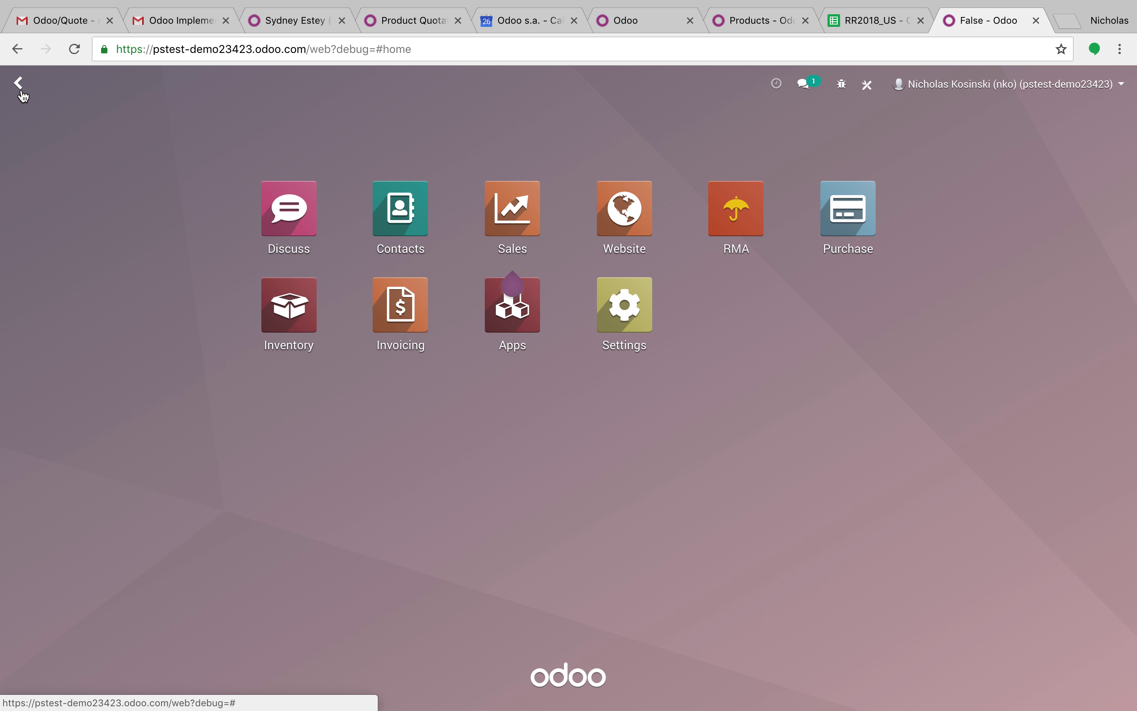